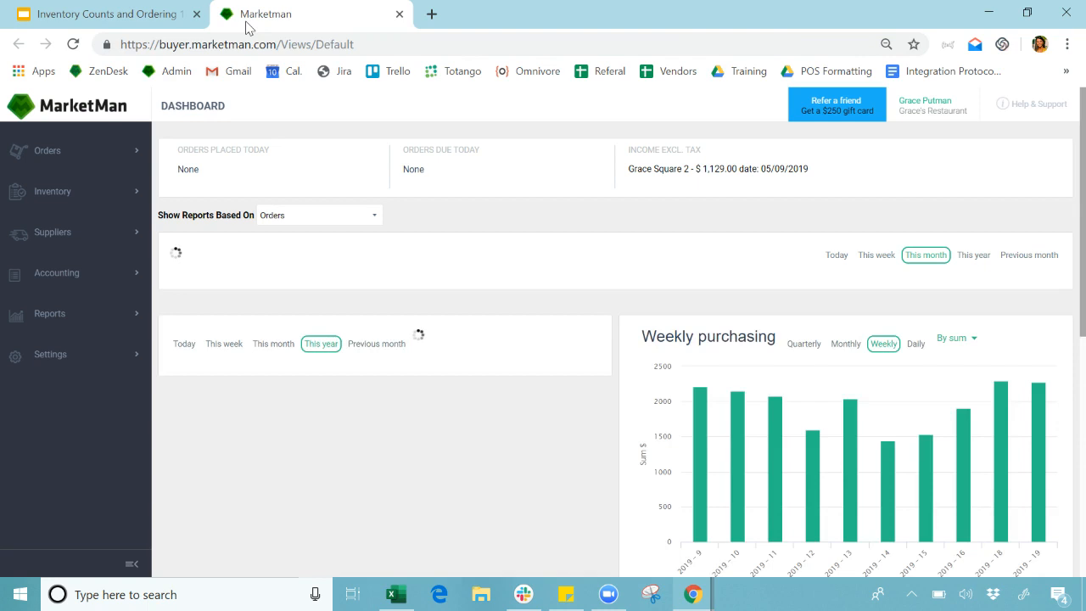
# Open the inventory counts list and add a new count.
pyautogui.click(246, 26)
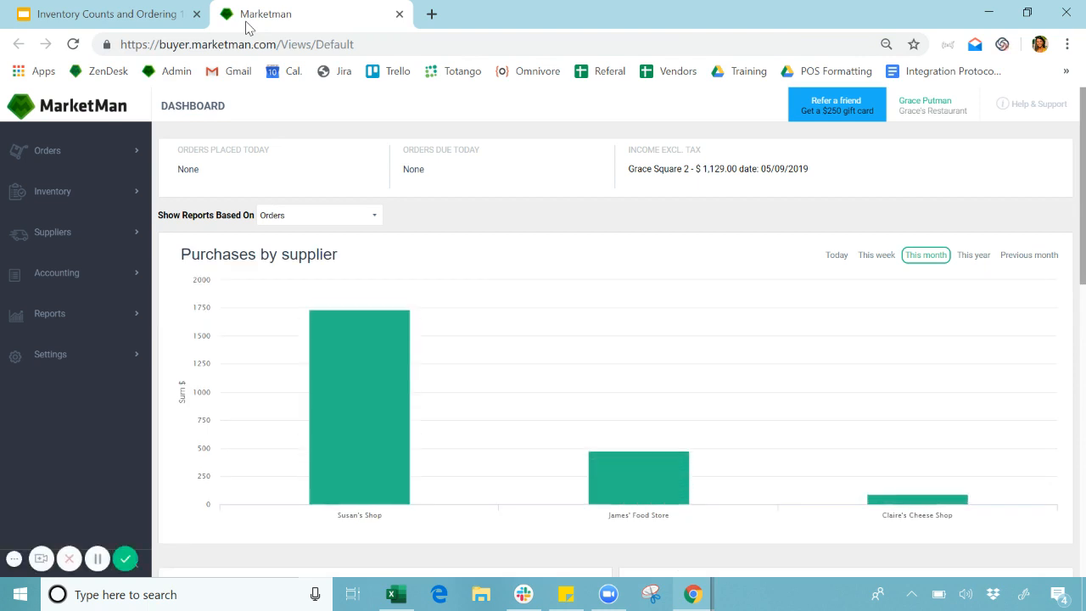
pyautogui.click(95, 192)
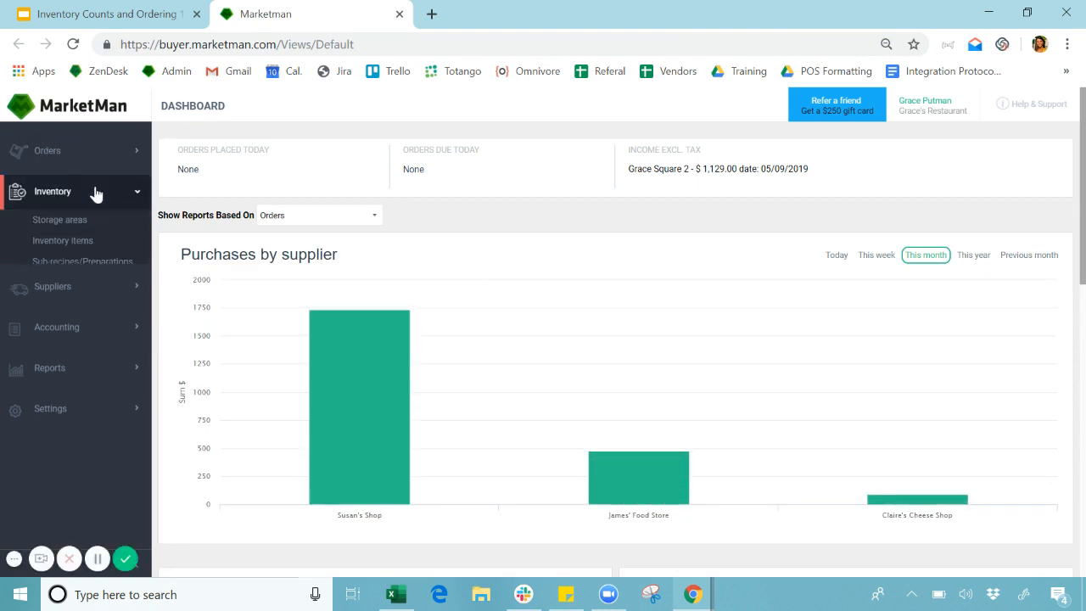
pyautogui.click(90, 325)
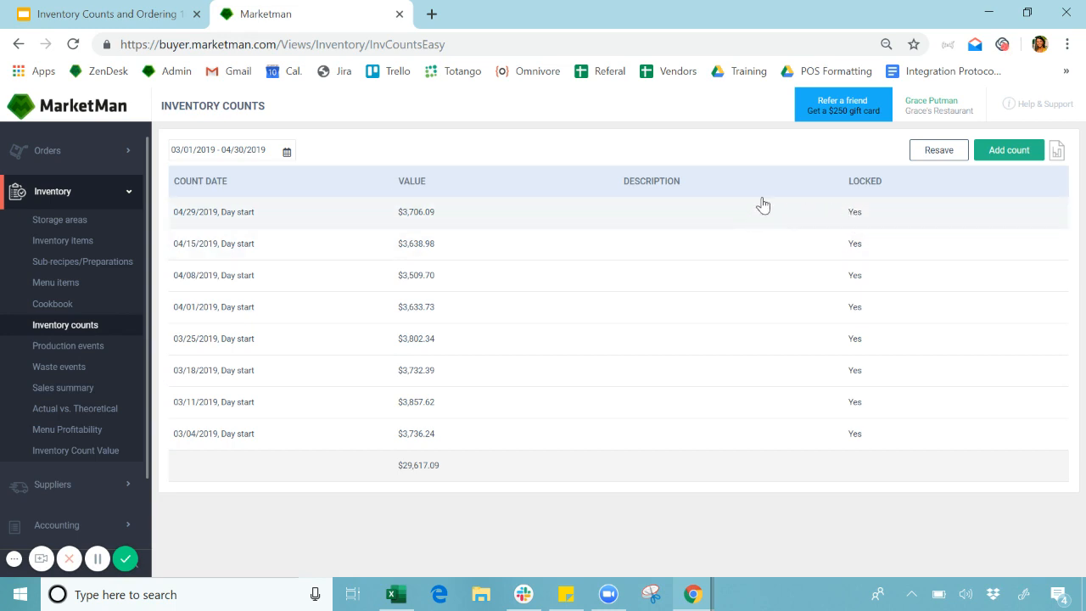
pyautogui.click(1010, 152)
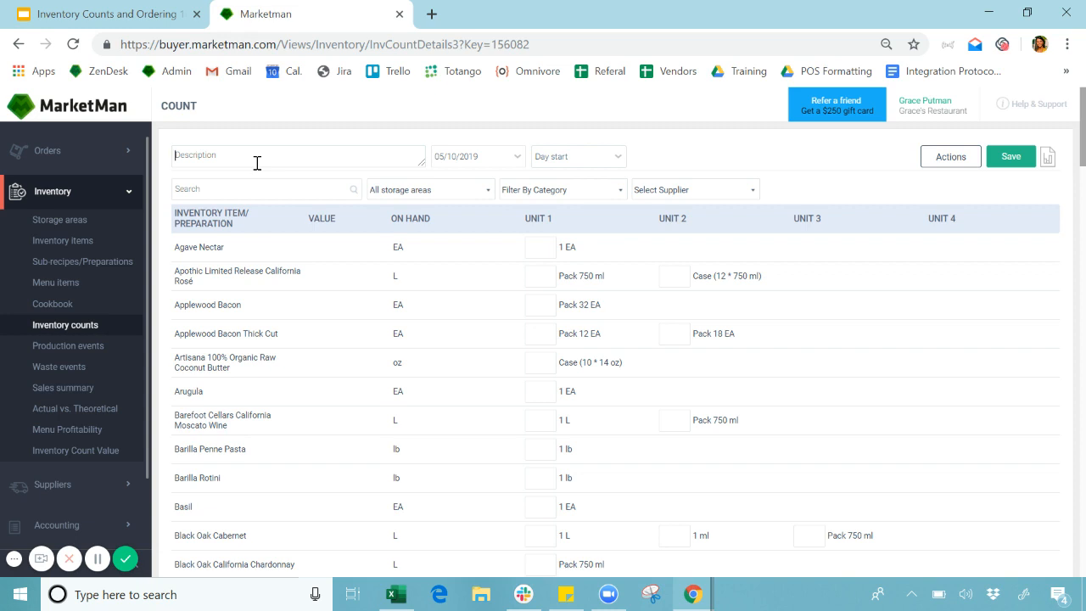
# Describe the new count with the counter's first name followed by "Counts" and date it 05/10/2019.
pyautogui.write('B')
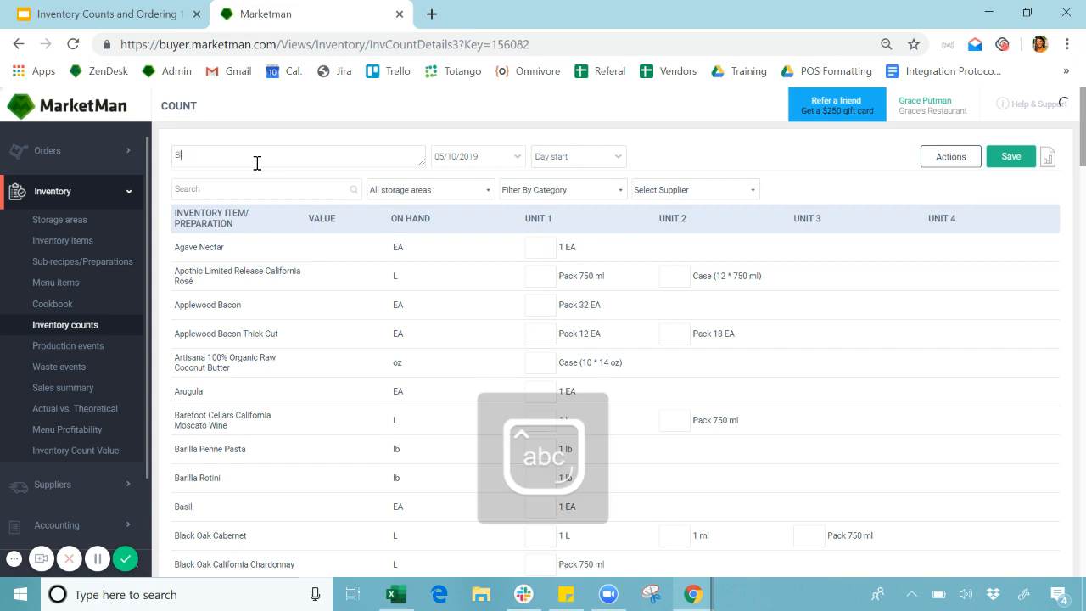
pyautogui.write('lake Counts')
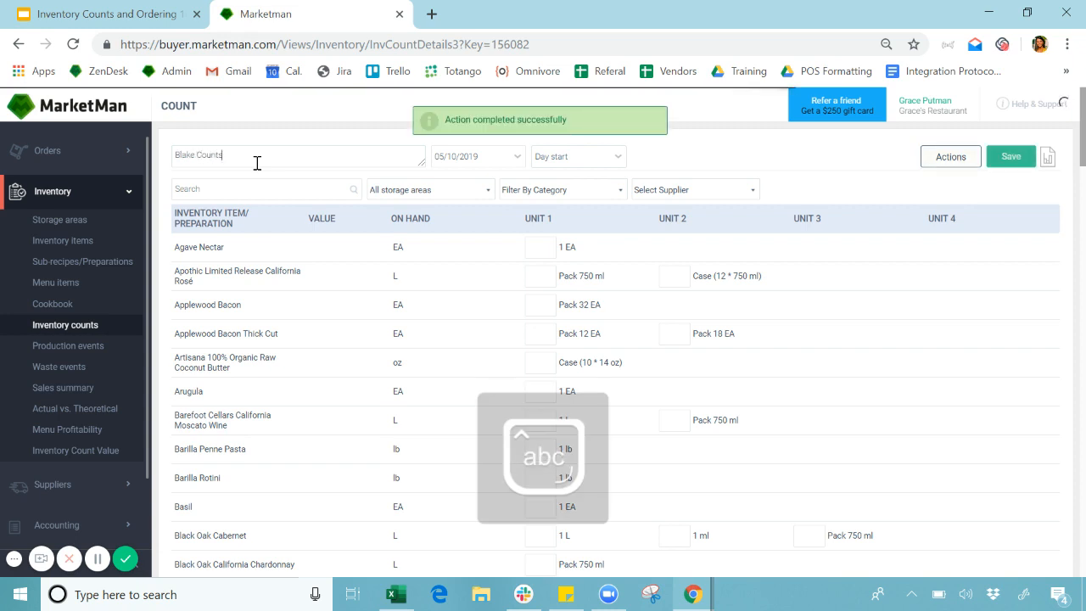
pyautogui.click(465, 161)
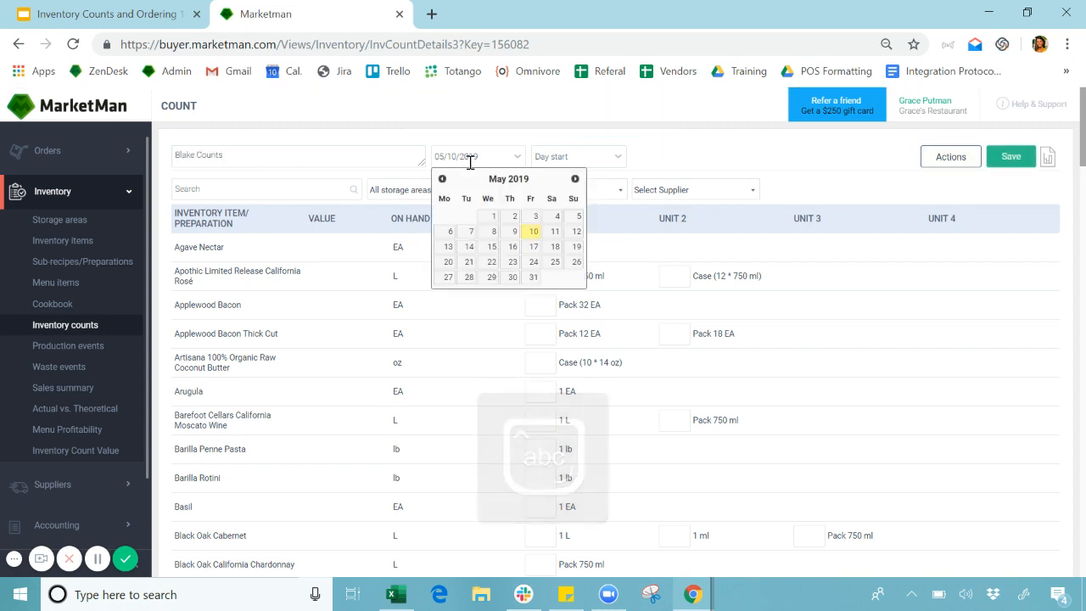
pyautogui.click(531, 234)
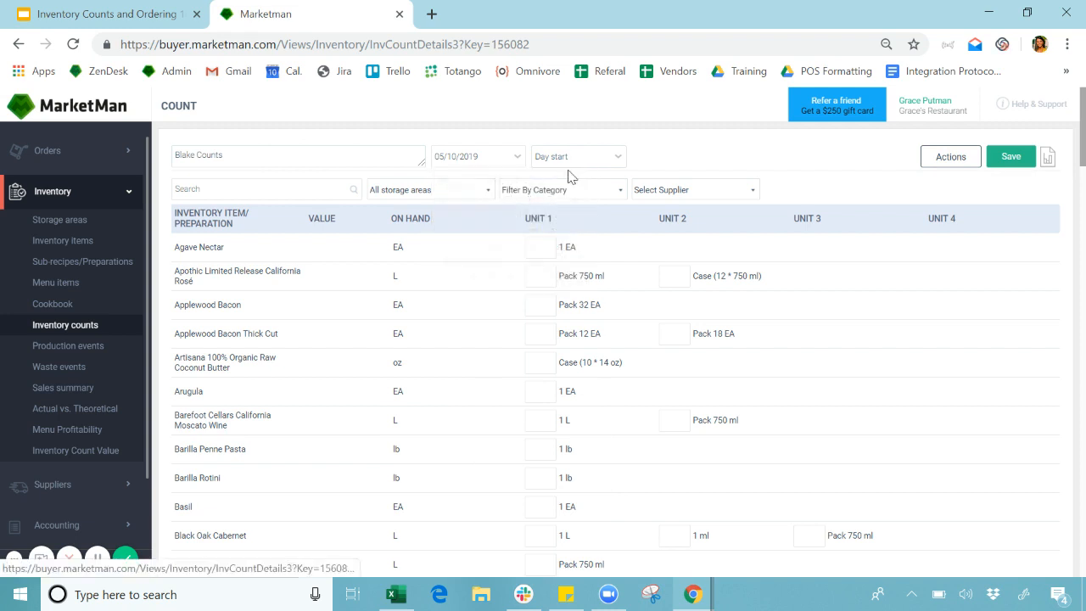
# Set the count's time of day to Day start.
pyautogui.click(581, 158)
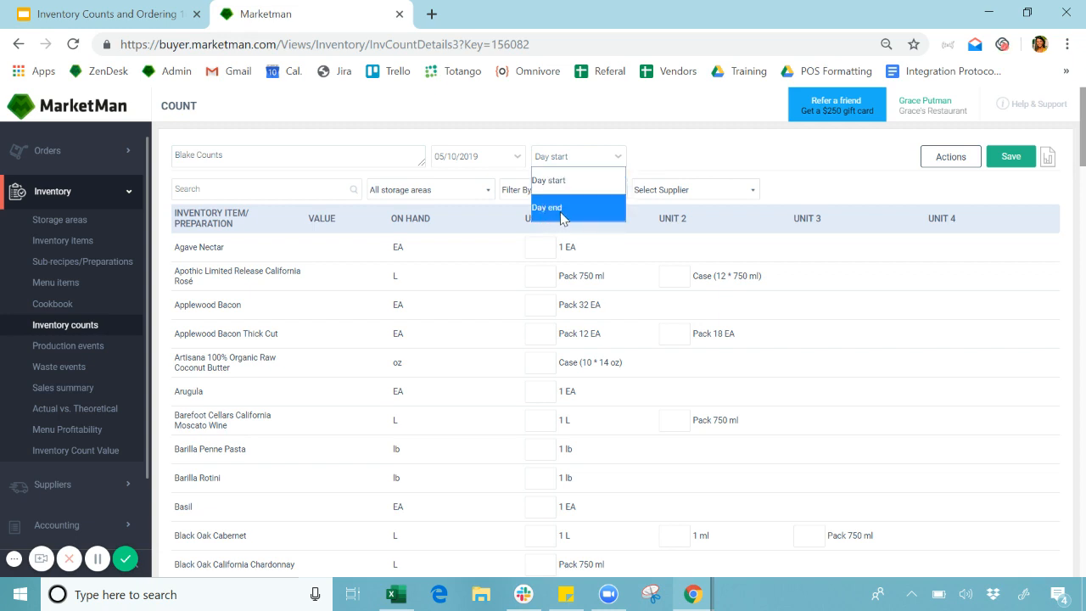
pyautogui.click(656, 169)
pyautogui.click(606, 162)
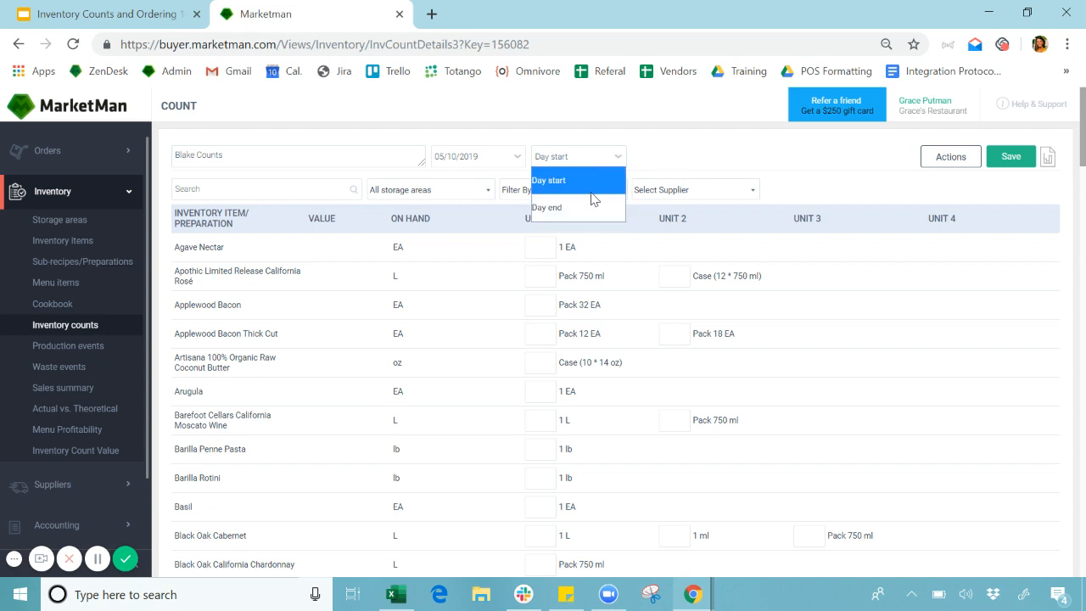
pyautogui.click(577, 187)
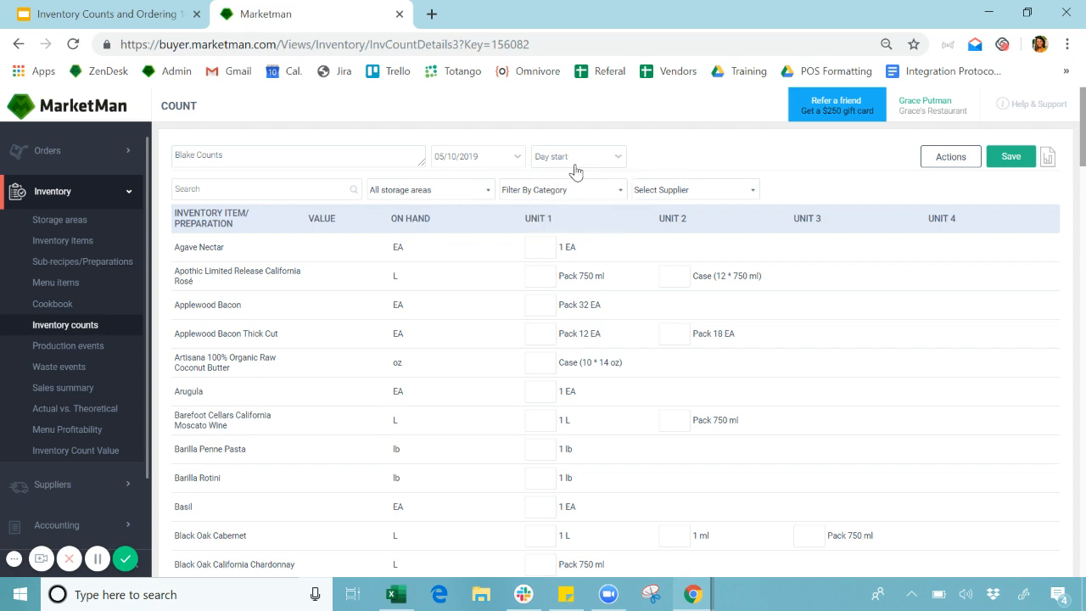
# Look through the storage area, category and supplier options for filtering the count items.
pyautogui.click(438, 195)
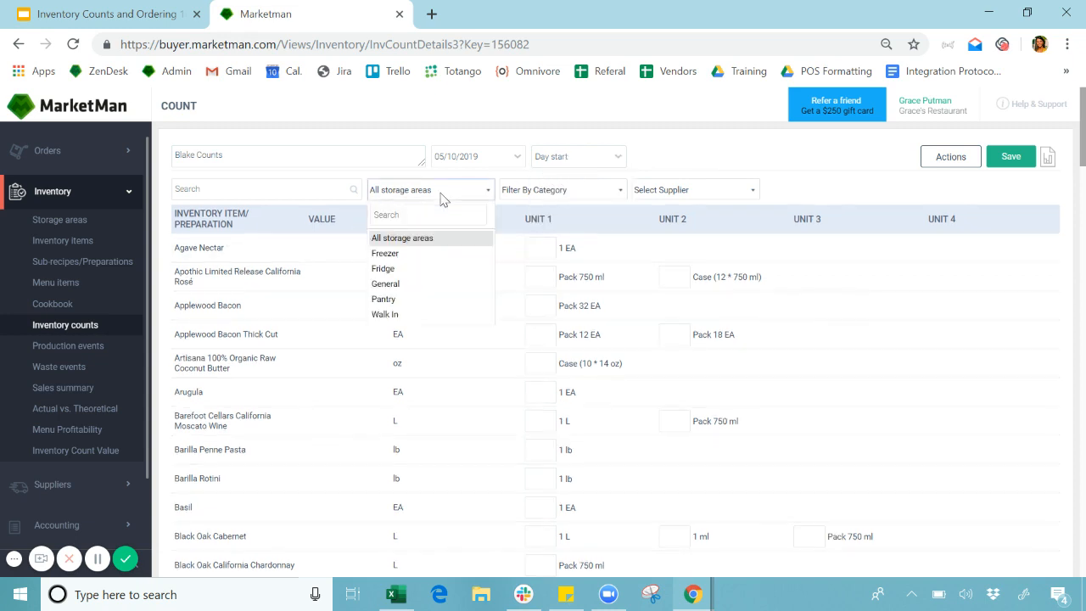
pyautogui.click(620, 193)
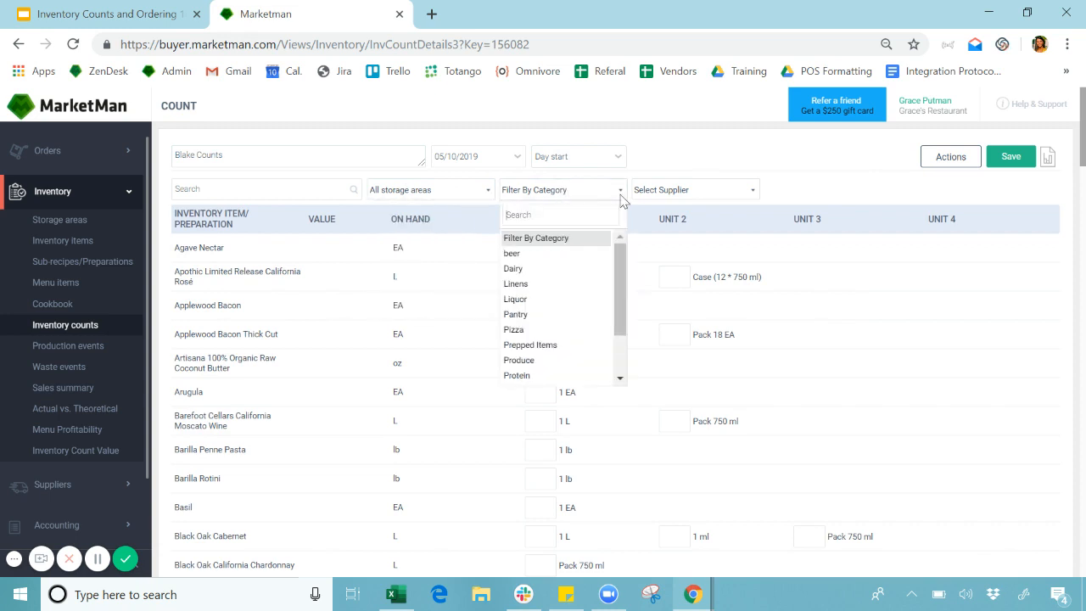
pyautogui.click(712, 195)
pyautogui.click(706, 209)
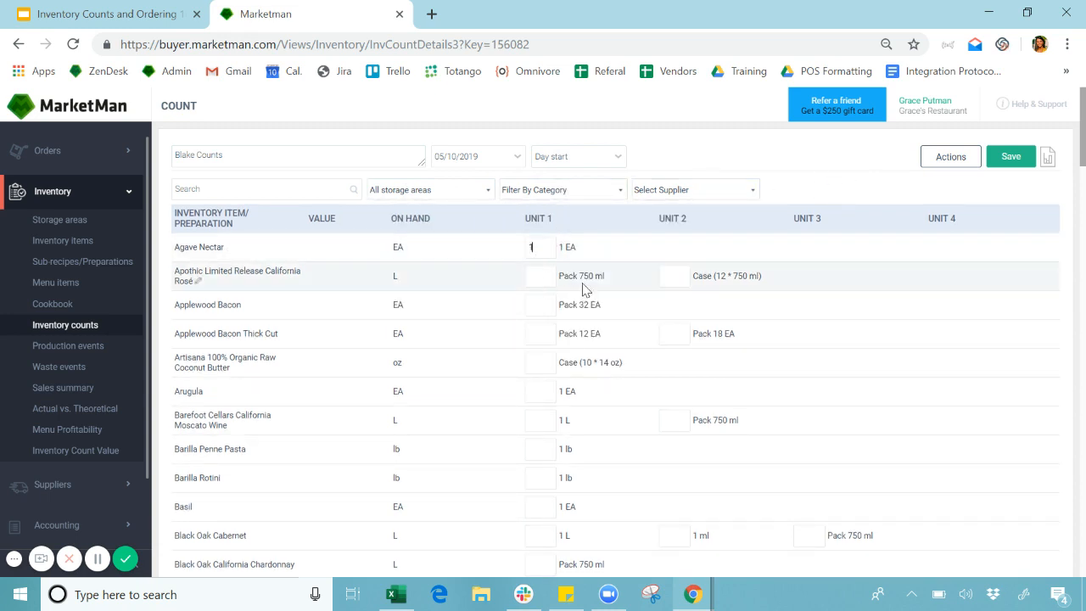
# Enter counts of 1 Agave Nectar, 2 cases of Apothic Rosé, .5 pack of Applewood Bacon and 0 12 EA packs of thick-cut bacon; save.
pyautogui.write('2')
pyautogui.click(552, 305)
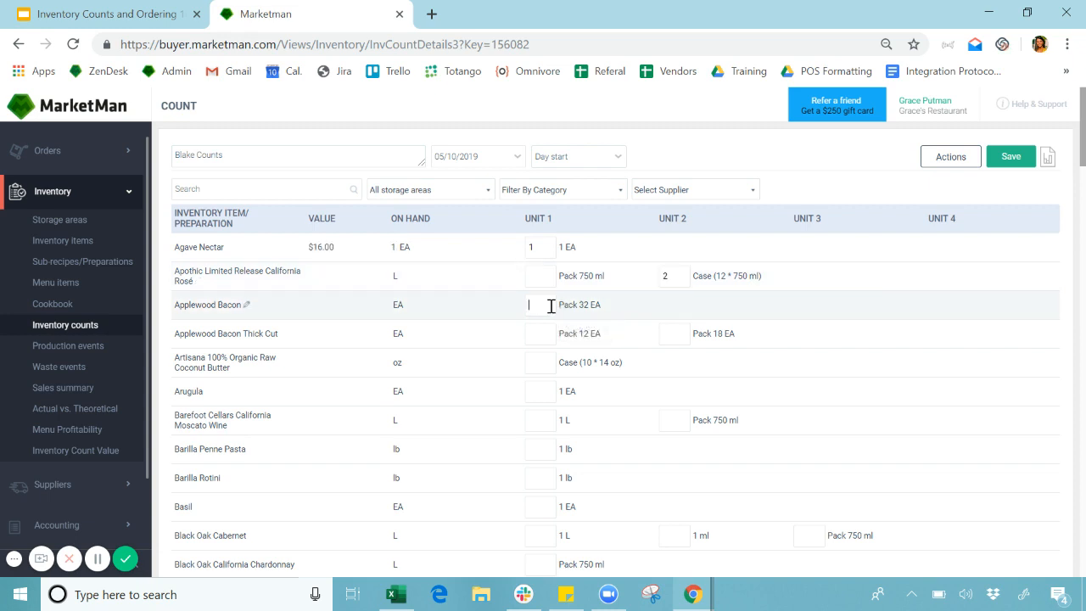
pyautogui.write('.5')
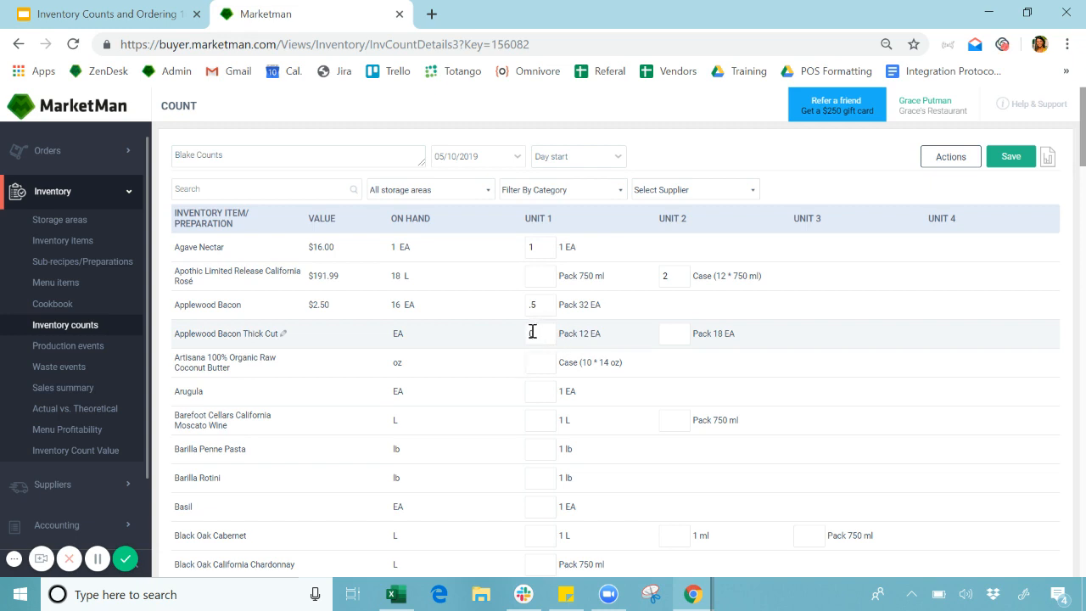
pyautogui.click(533, 332)
pyautogui.write('0')
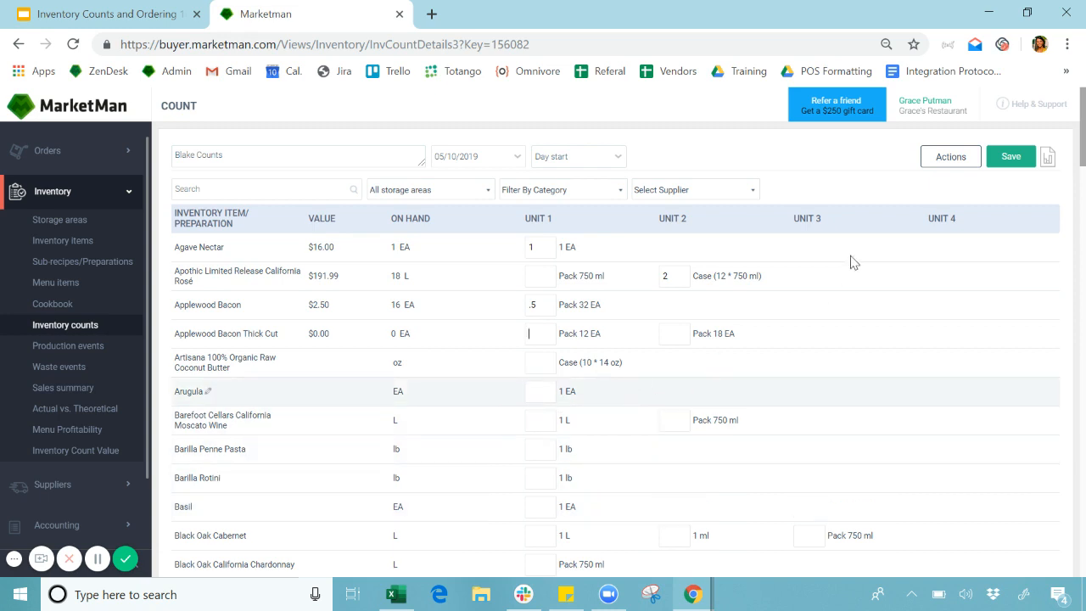
pyautogui.click(1011, 158)
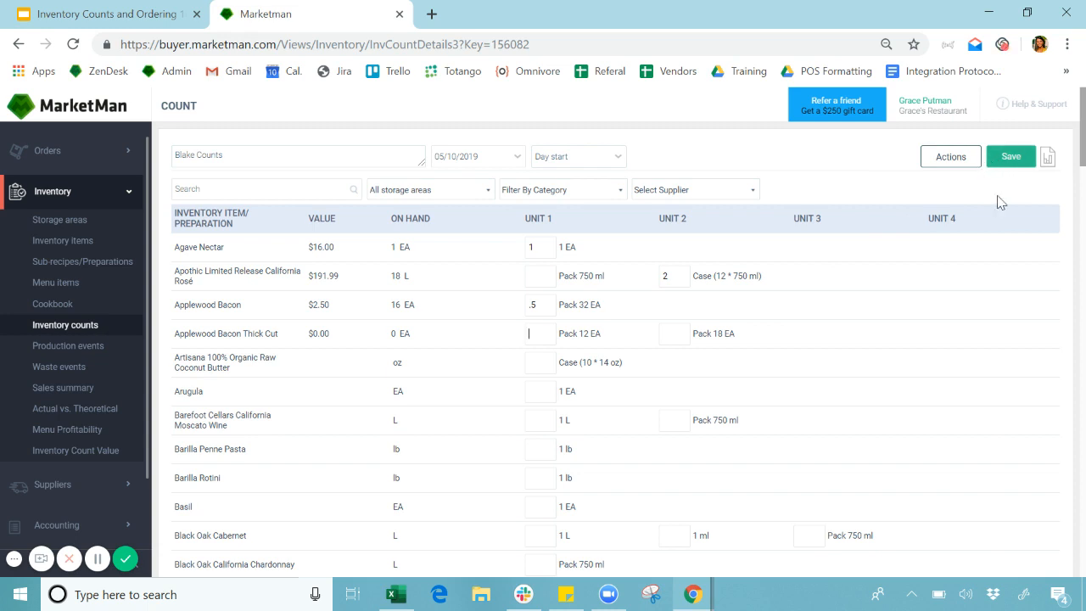
# Export the count sheet and open the downloaded InvCount (2) file in Excel.
pyautogui.click(1049, 159)
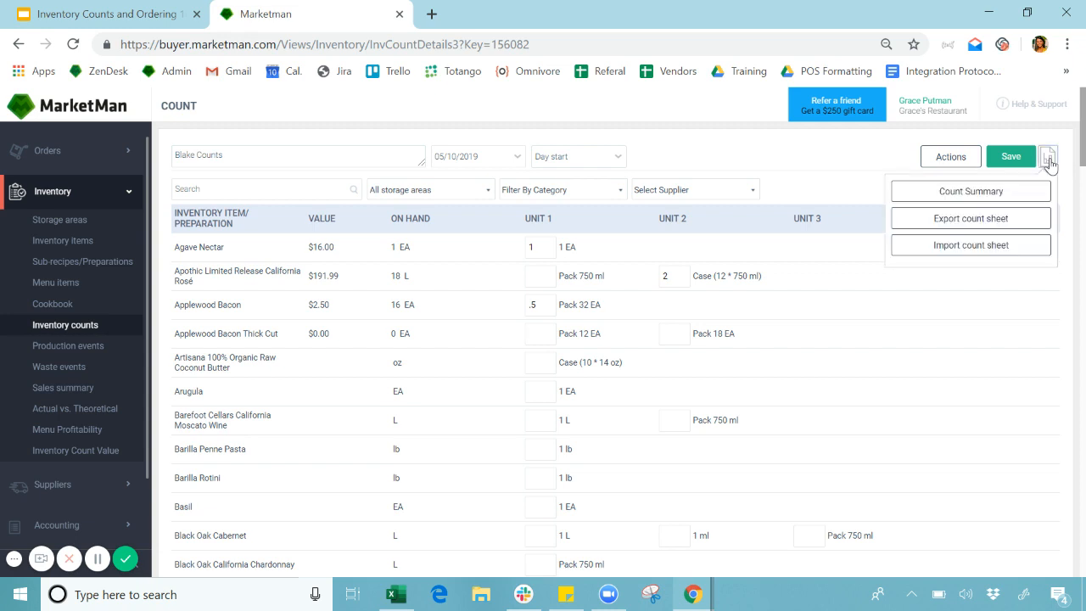
pyautogui.click(997, 230)
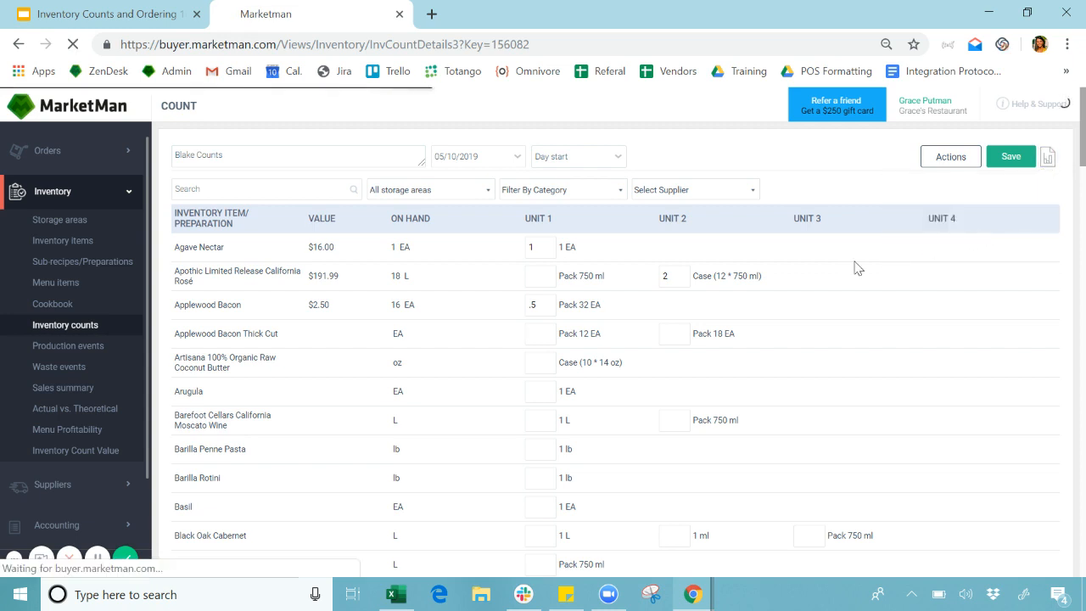
pyautogui.click(75, 558)
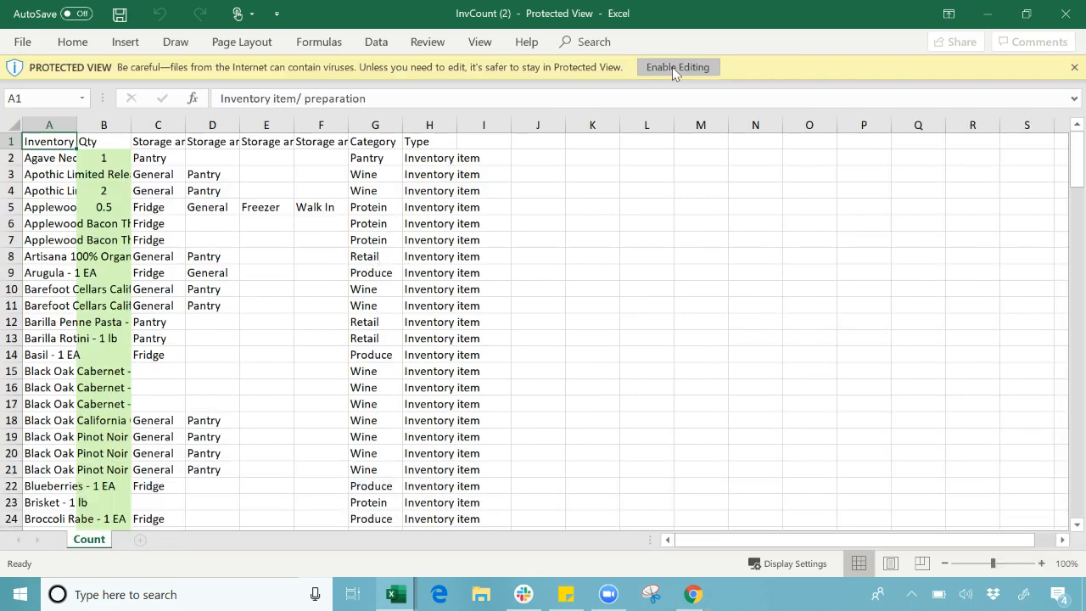
# Enable editing of the workbook and fit column A's width to the inventory item names.
pyautogui.click(675, 68)
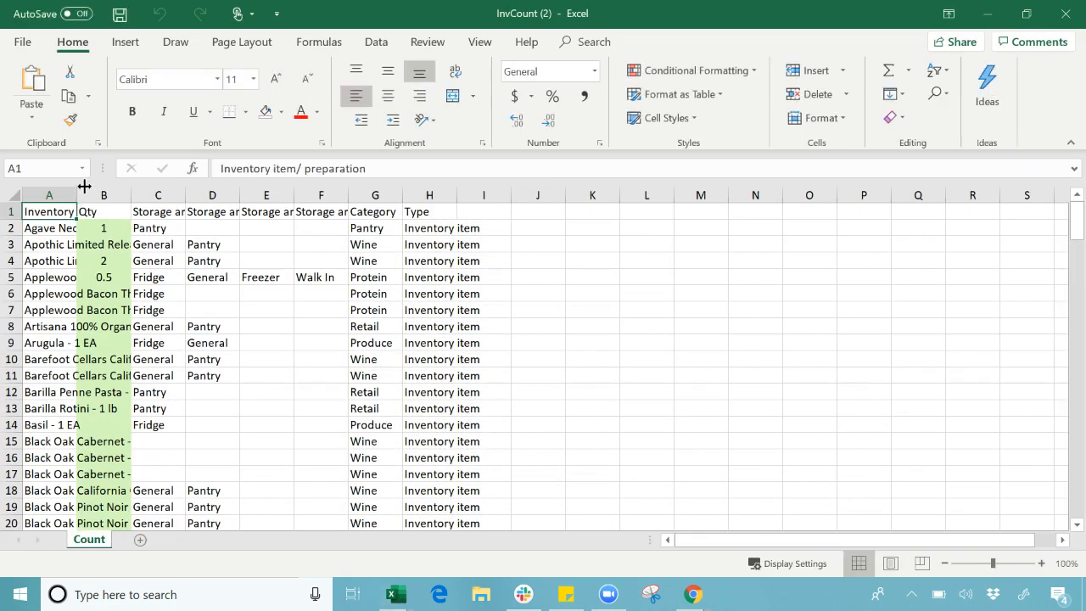
pyautogui.doubleClick(77, 187)
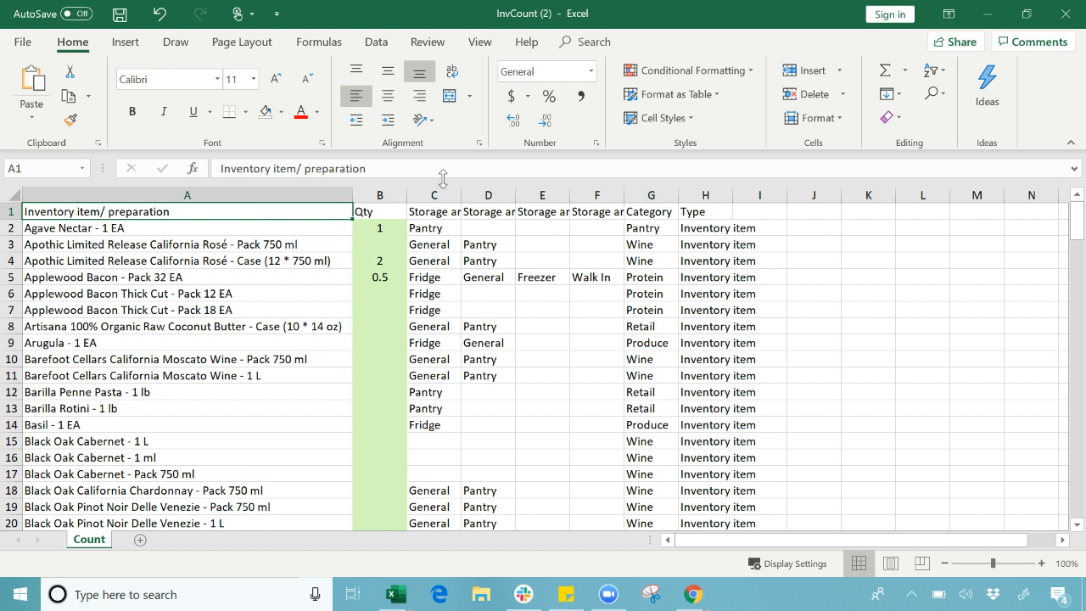
# Enter quantities 2, 3, 4 and 6 in cells B6 to B9 and .5 in B11, leaving B10 blank.
pyautogui.click(374, 297)
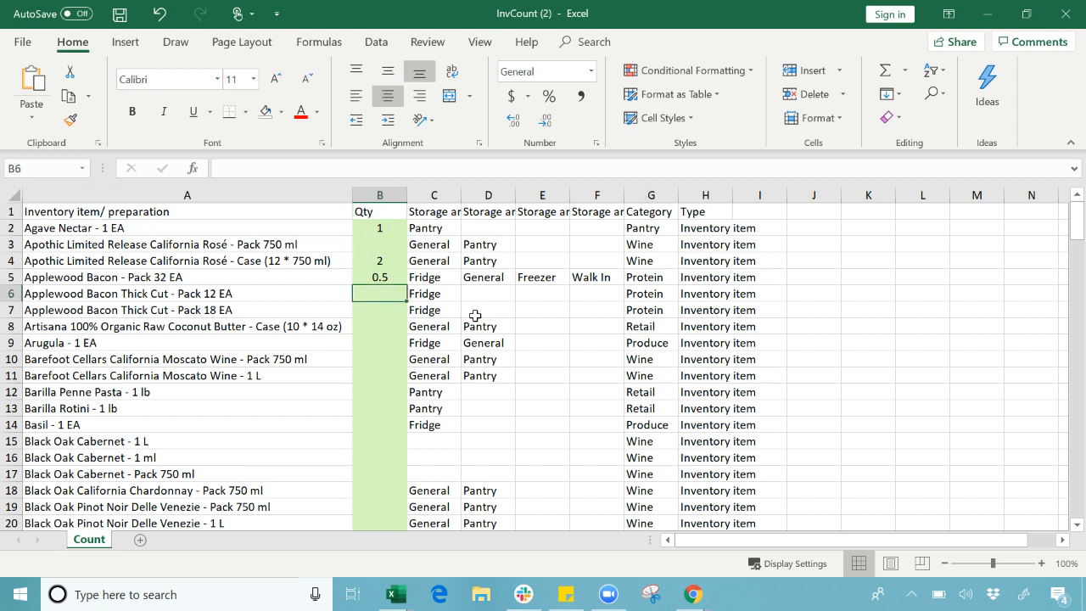
pyautogui.write('2')
pyautogui.press('Return')
pyautogui.write('3')
pyautogui.press('Return')
pyautogui.write('4')
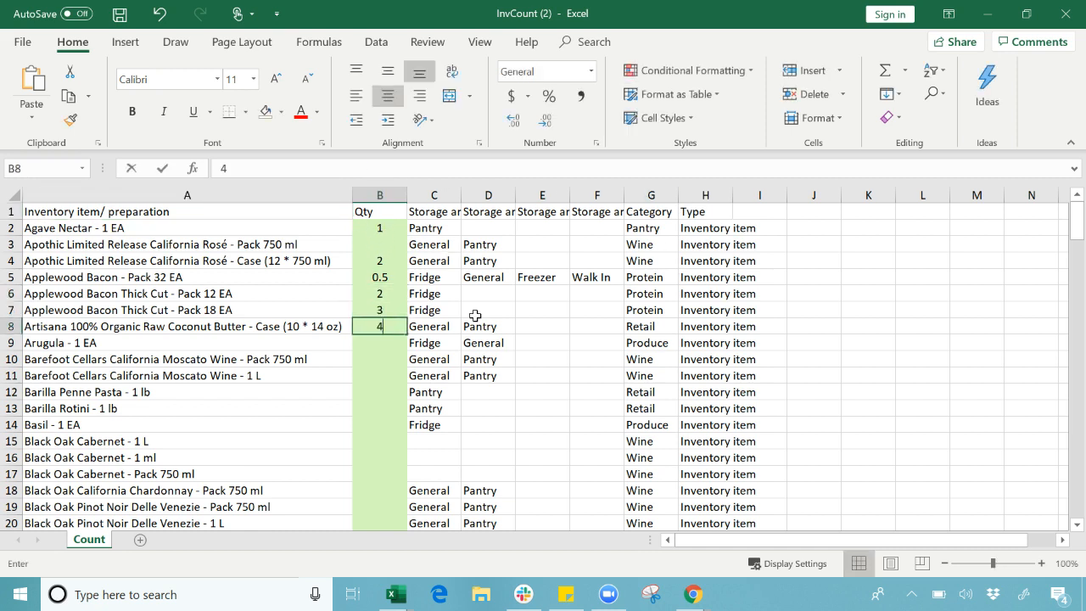
pyautogui.press('Return')
pyautogui.write('6')
pyautogui.press('Return')
pyautogui.press('Return')
pyautogui.write('0.5')
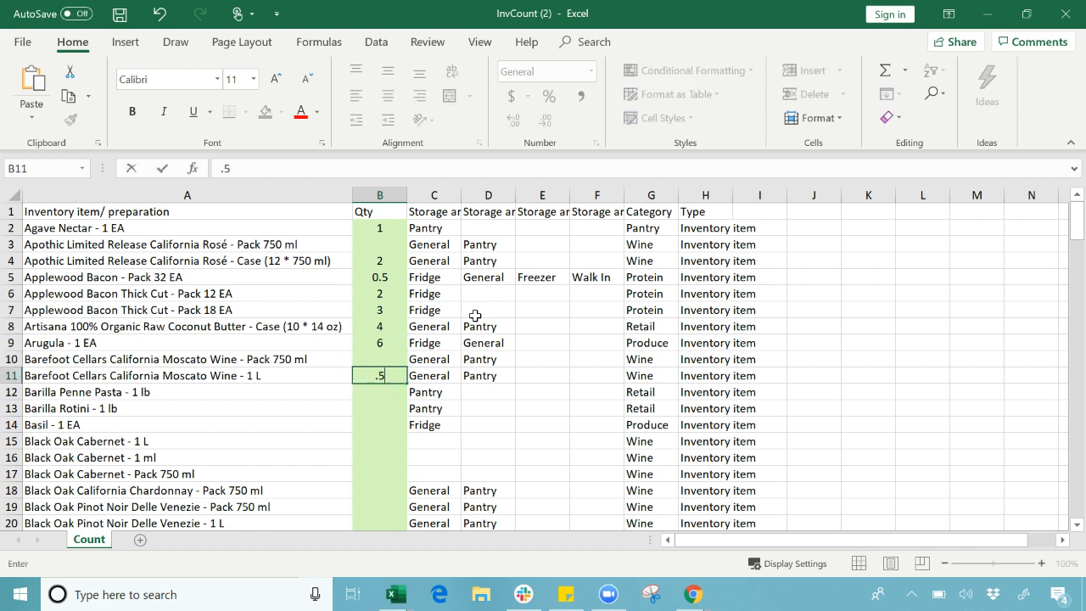
pyautogui.press('Return')
pyautogui.click(394, 357)
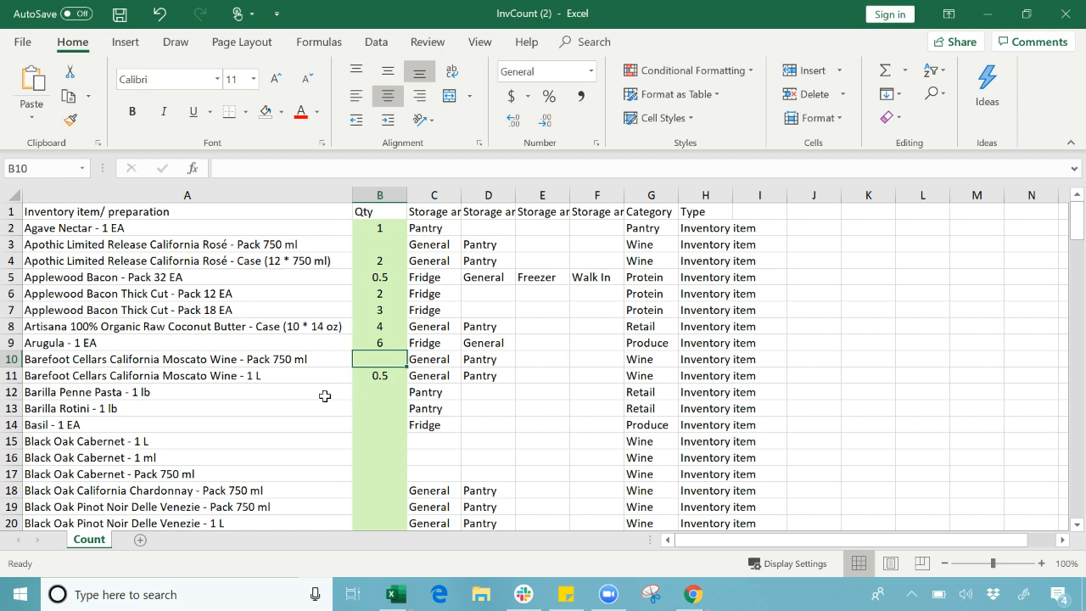
# Save the edited count sheet to the Desktop as InvCount (2).
pyautogui.click(21, 43)
pyautogui.click(85, 259)
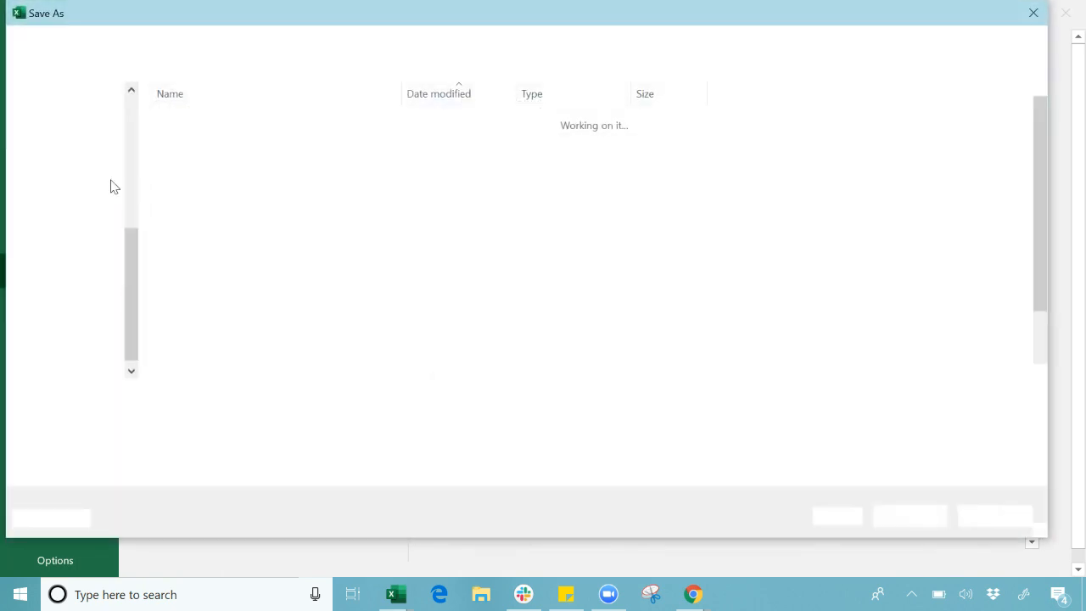
pyautogui.click(71, 198)
pyautogui.click(909, 517)
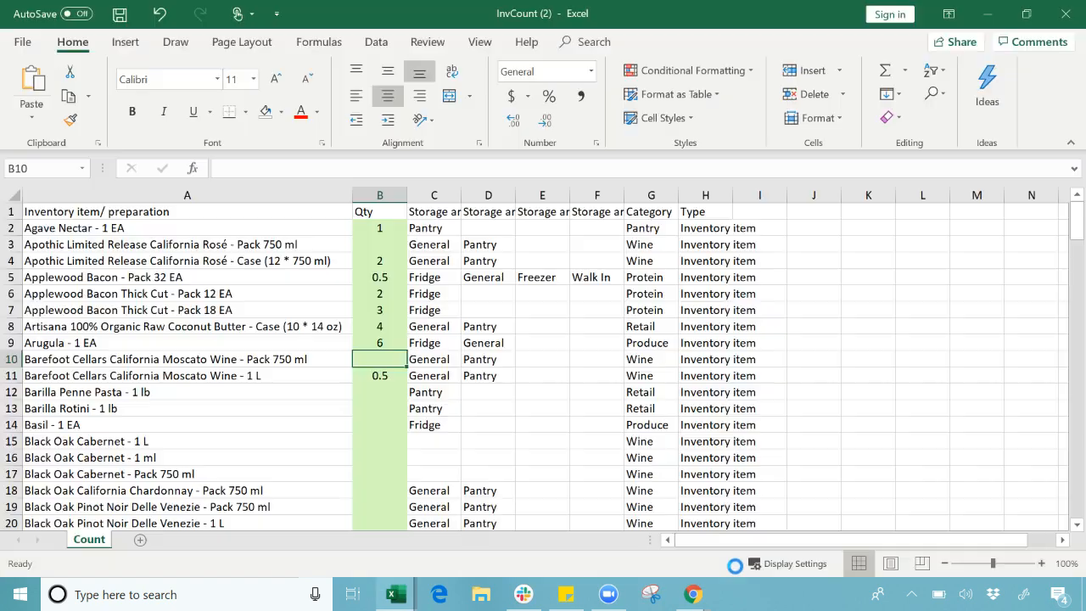
# Switch back to MarketMan, import InvCount (2) from the Desktop as the count sheet, and save the count.
pyautogui.moveTo(694, 594)
pyautogui.click(589, 532)
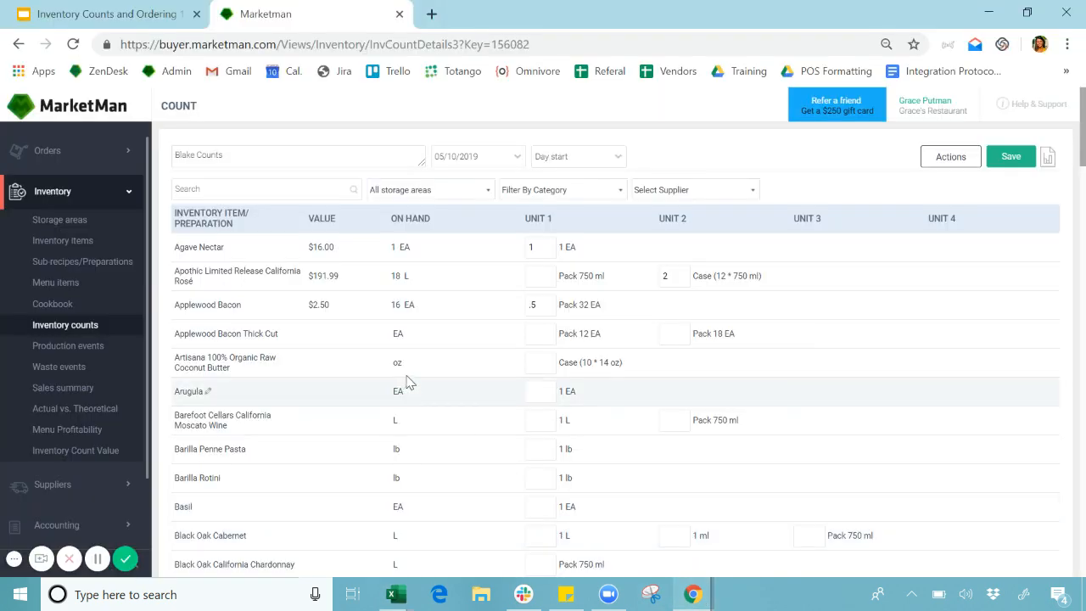
pyautogui.click(1048, 162)
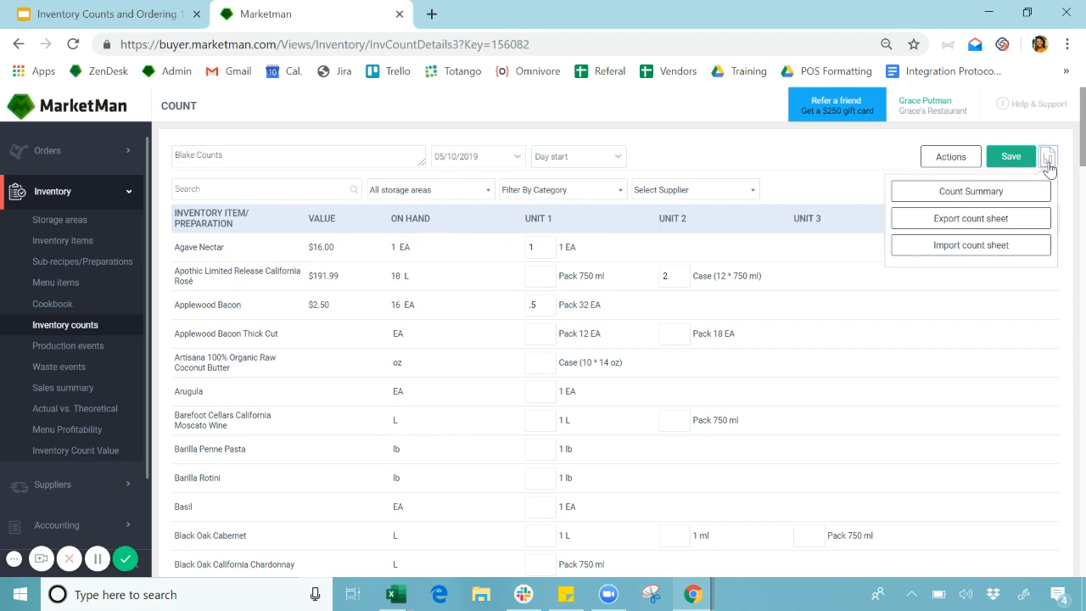
pyautogui.click(973, 246)
pyautogui.click(442, 304)
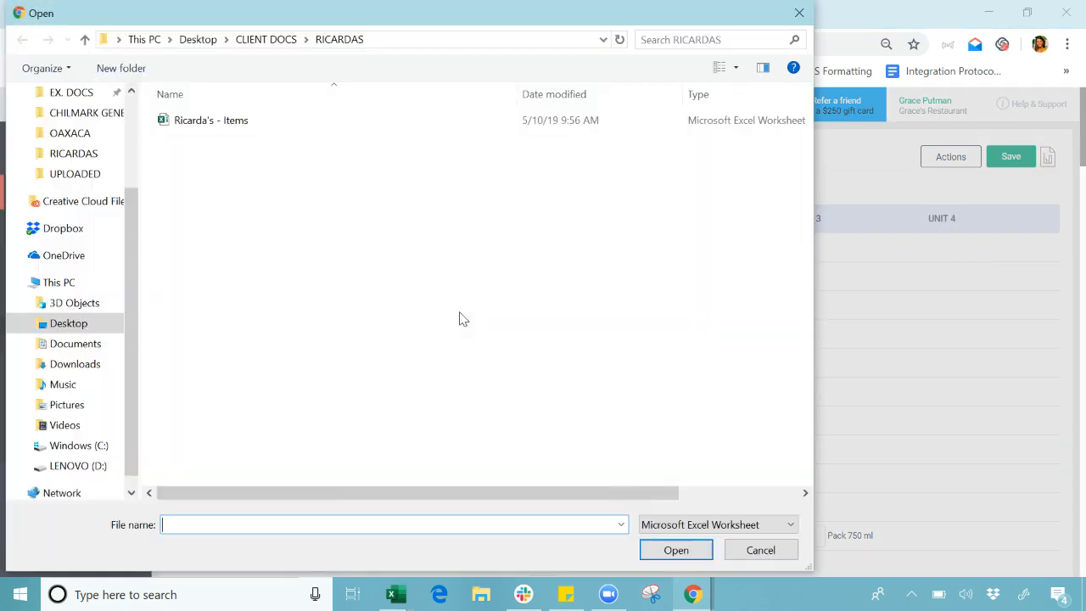
pyautogui.click(198, 39)
pyautogui.doubleClick(763, 151)
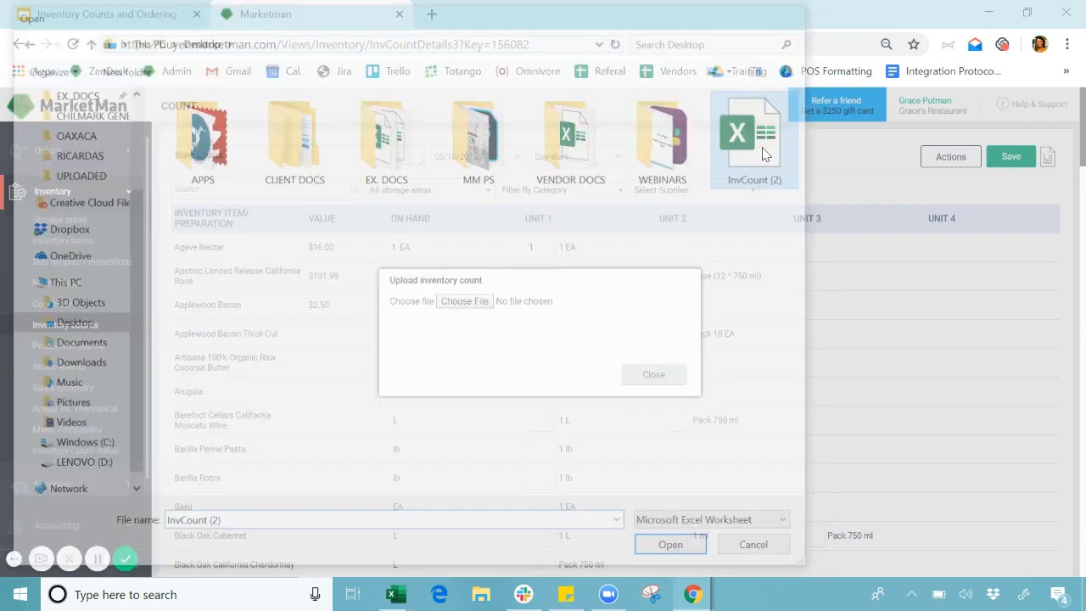
pyautogui.click(638, 305)
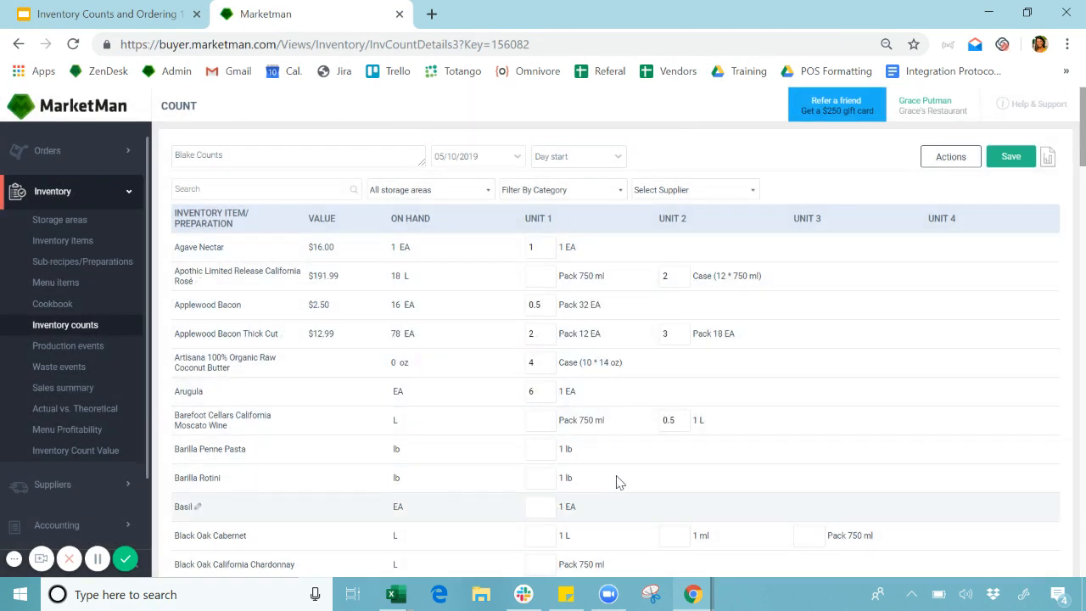
pyautogui.click(1008, 159)
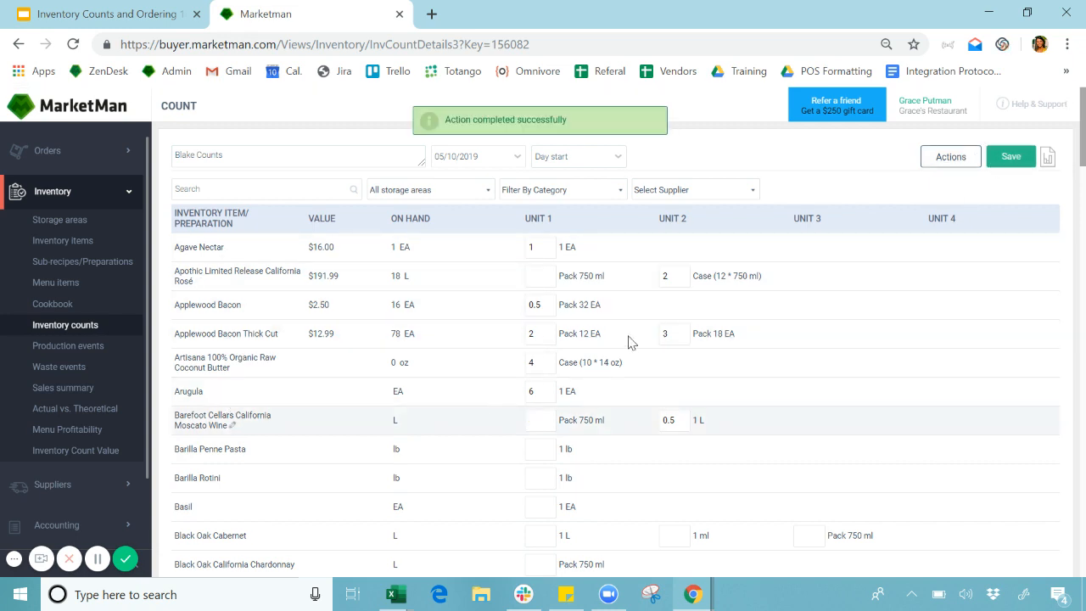
# Add a new storage area named Walk In #2 to the inventory's storage areas, leaving it non-default.
pyautogui.click(103, 336)
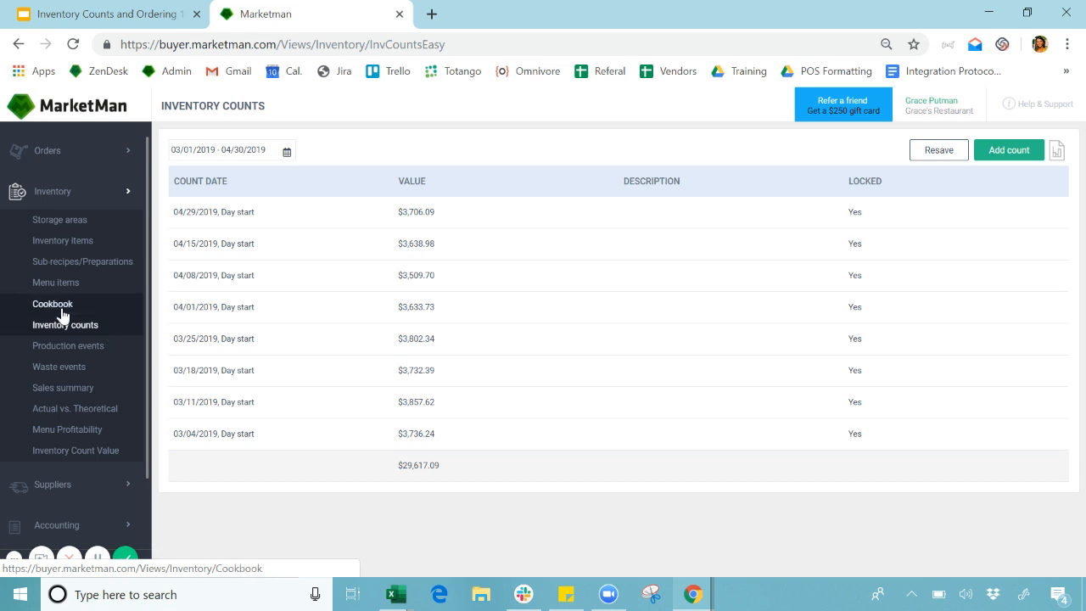
pyautogui.click(73, 227)
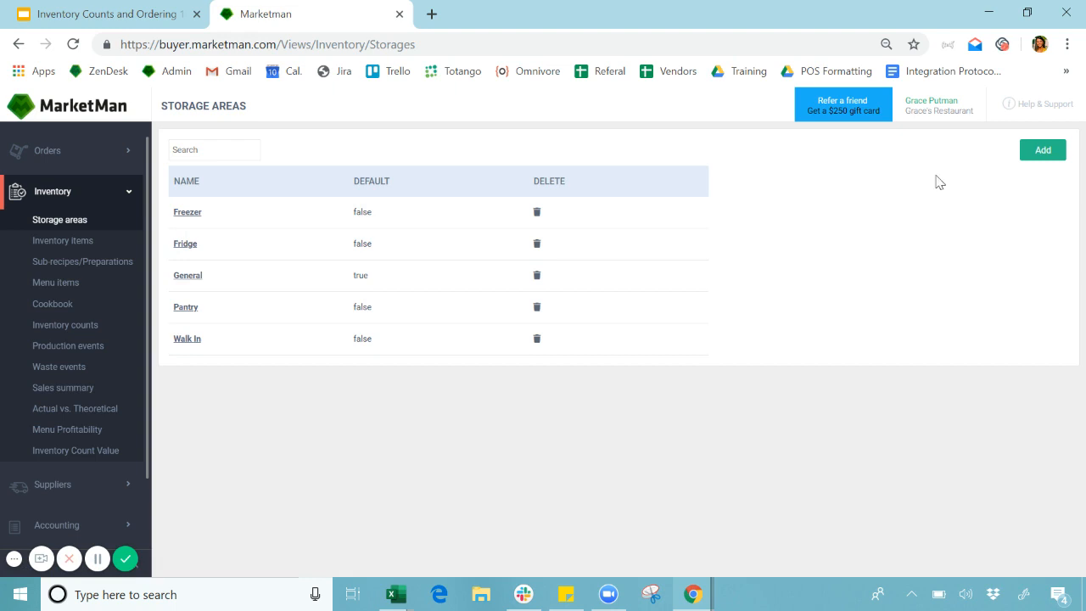
pyautogui.click(1045, 154)
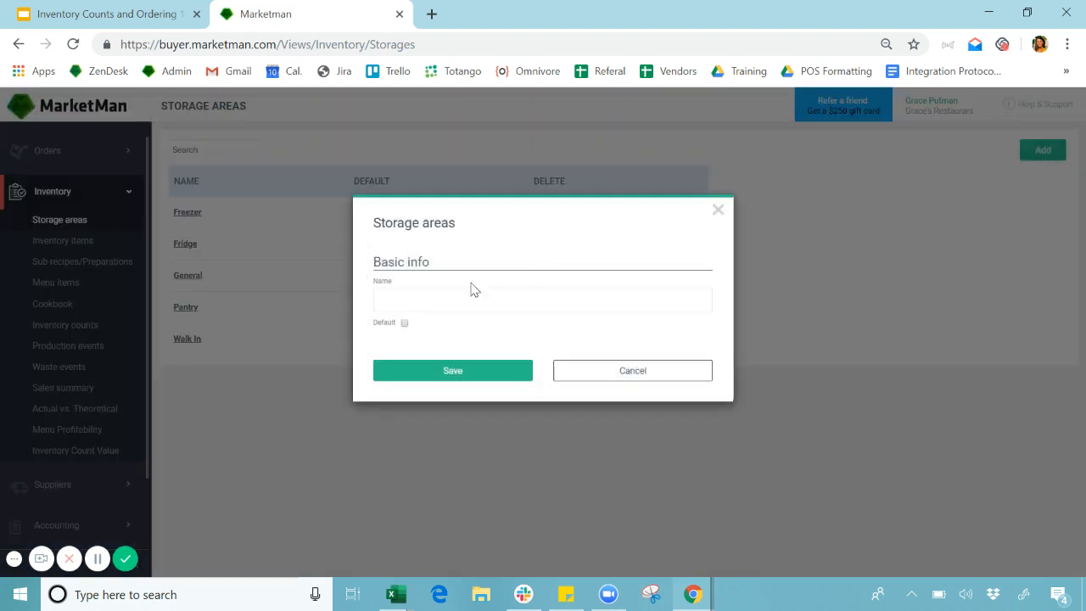
pyautogui.click(386, 301)
pyautogui.press('capslock')
pyautogui.write('B')
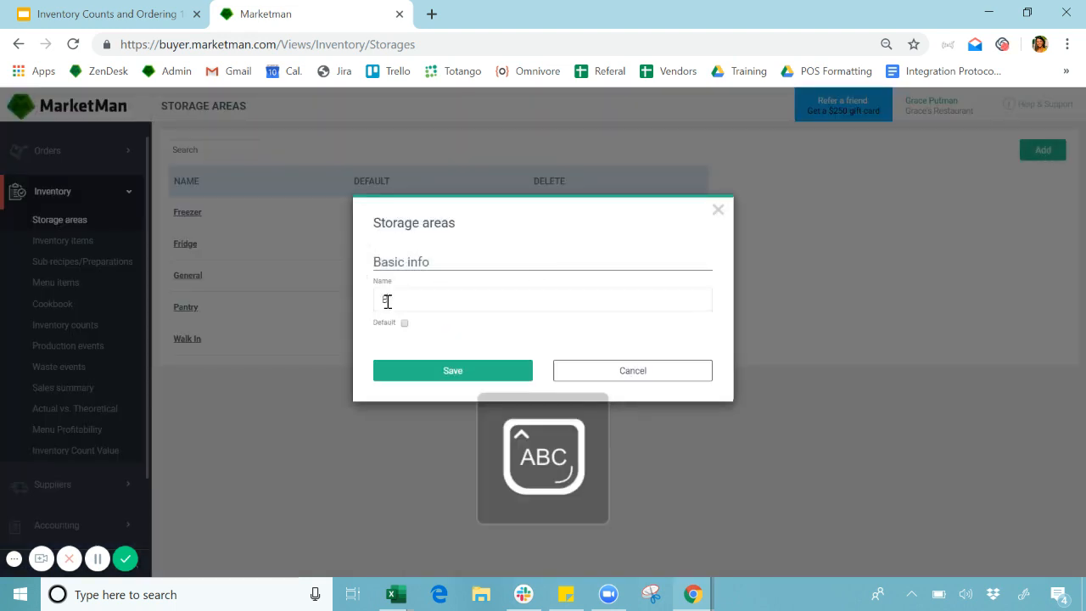
pyautogui.write('W')
pyautogui.press('capslock')
pyautogui.write('alk')
pyautogui.press('capslock')
pyautogui.click(434, 370)
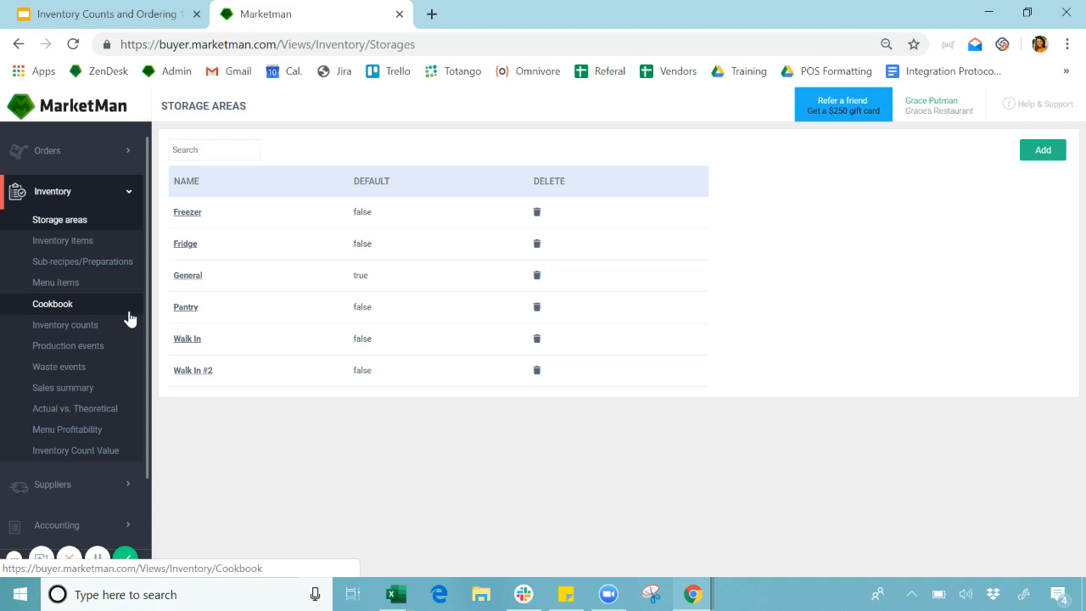
# Try to add Walk In to the storage areas of the Arugula inventory item and save it.
pyautogui.click(88, 243)
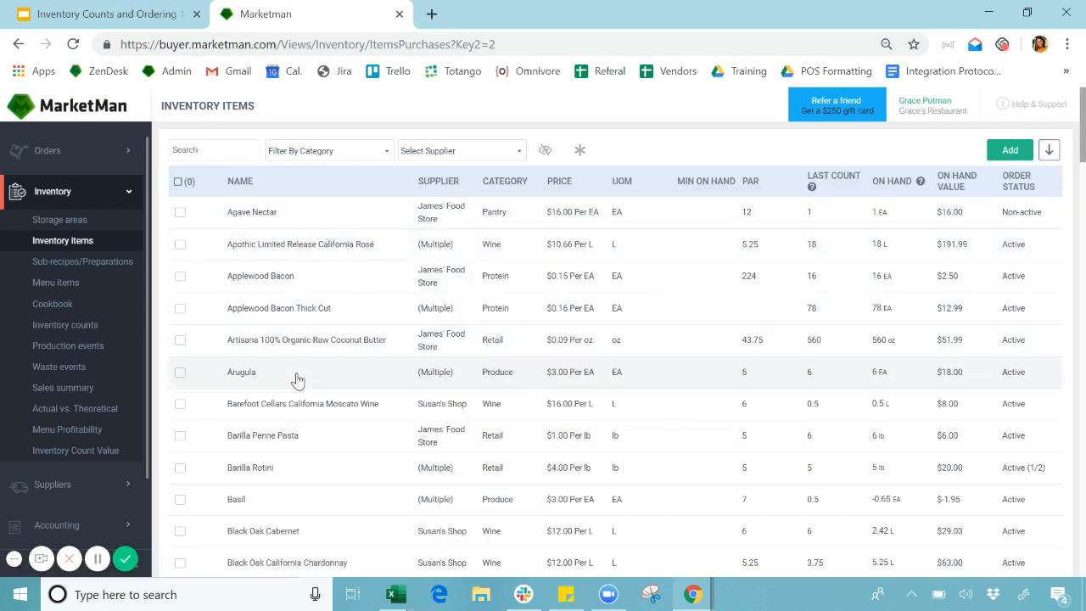
pyautogui.click(299, 380)
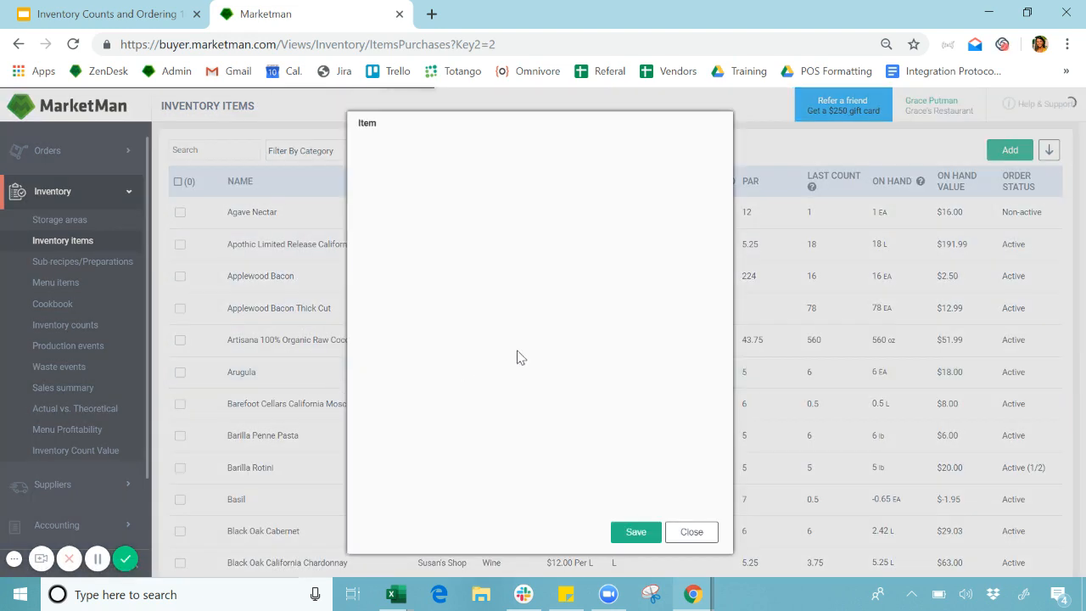
pyautogui.scroll(-3, 698, 340)
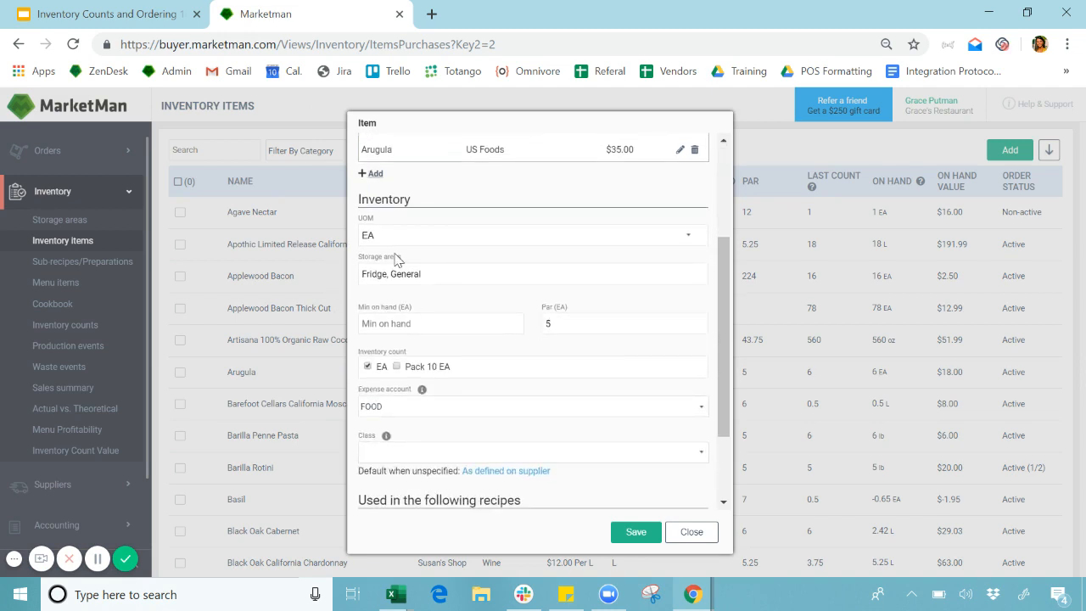
pyautogui.click(434, 277)
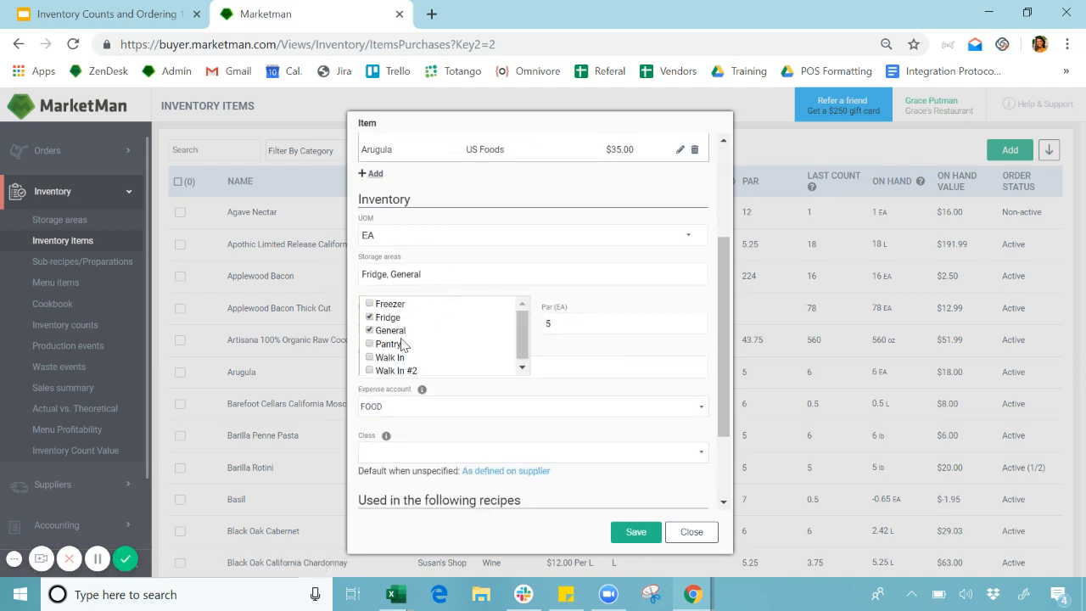
pyautogui.click(370, 356)
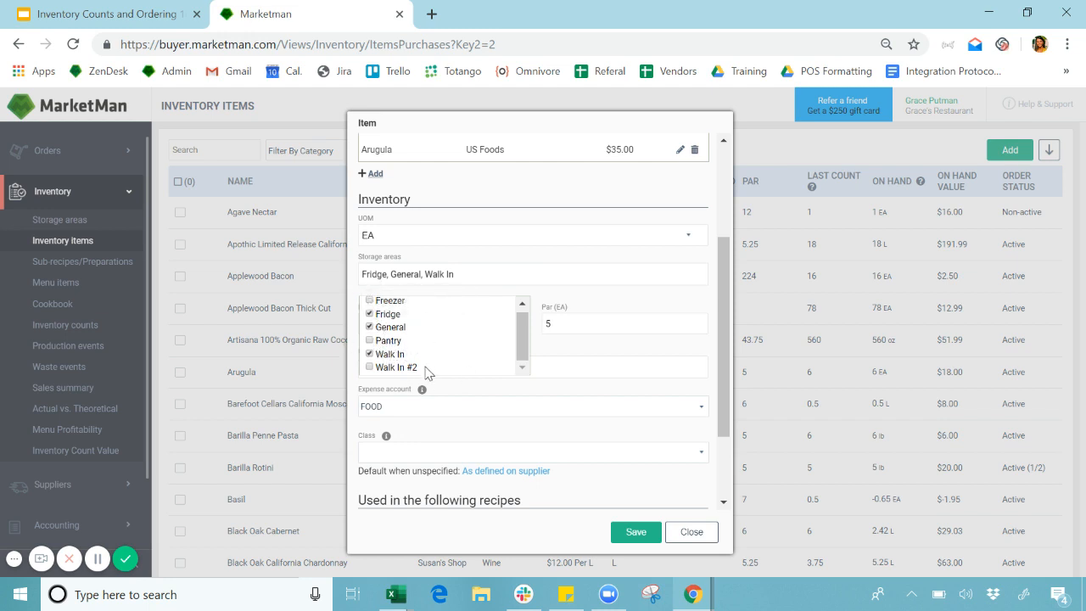
pyautogui.click(571, 392)
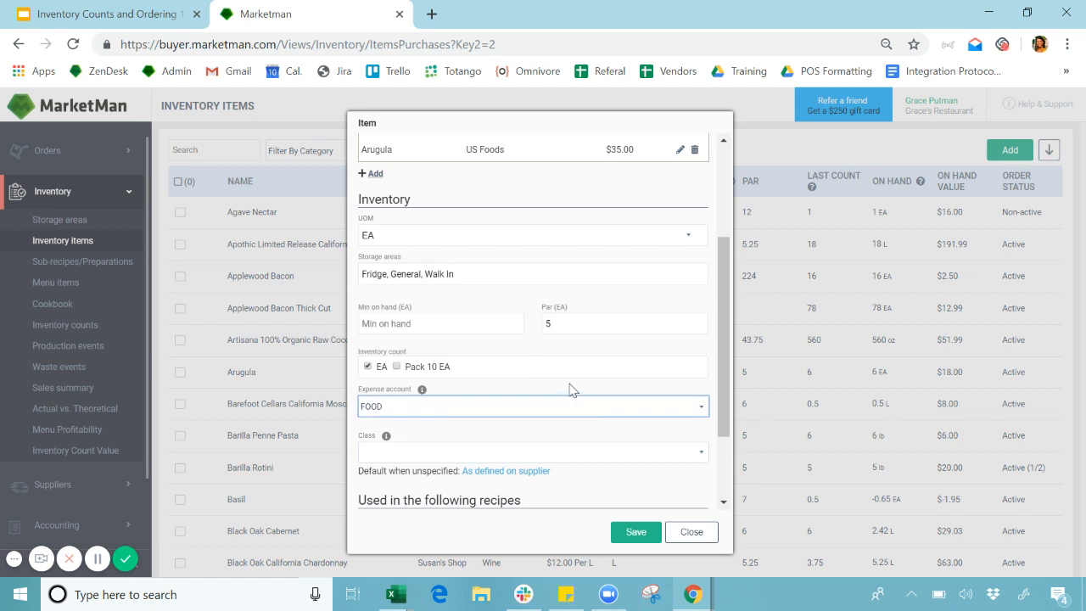
pyautogui.click(638, 530)
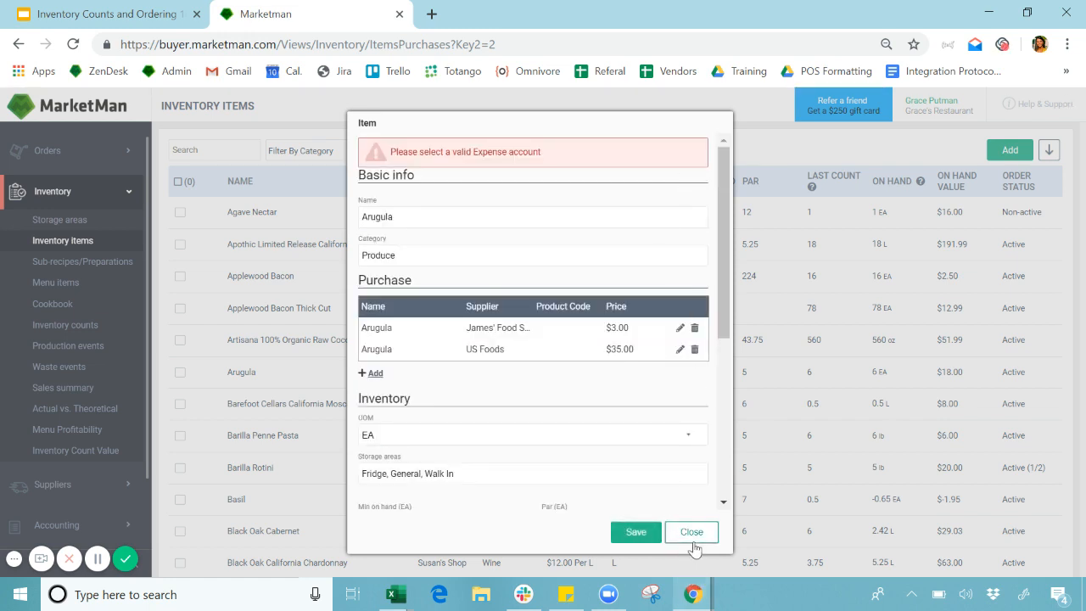
pyautogui.click(691, 533)
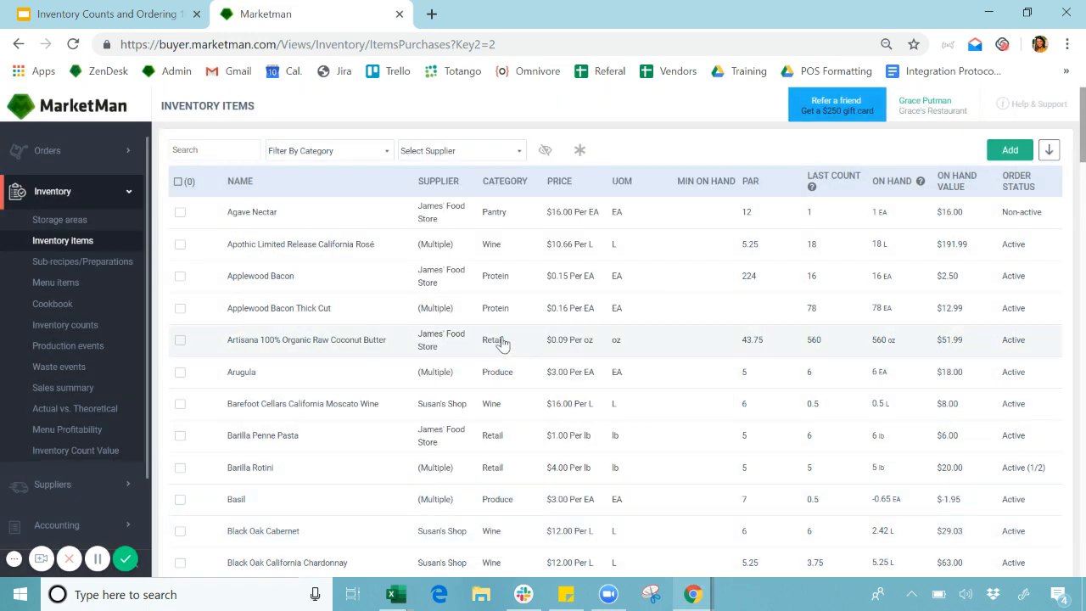
pyautogui.click(180, 309)
pyautogui.click(180, 308)
pyautogui.click(180, 340)
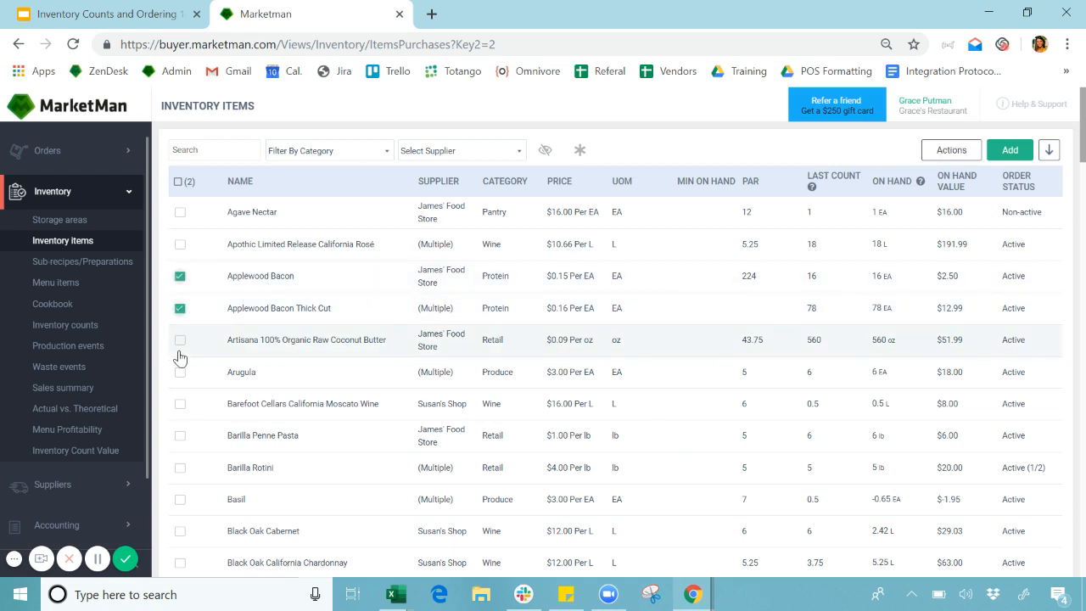
pyautogui.click(180, 371)
pyautogui.click(944, 146)
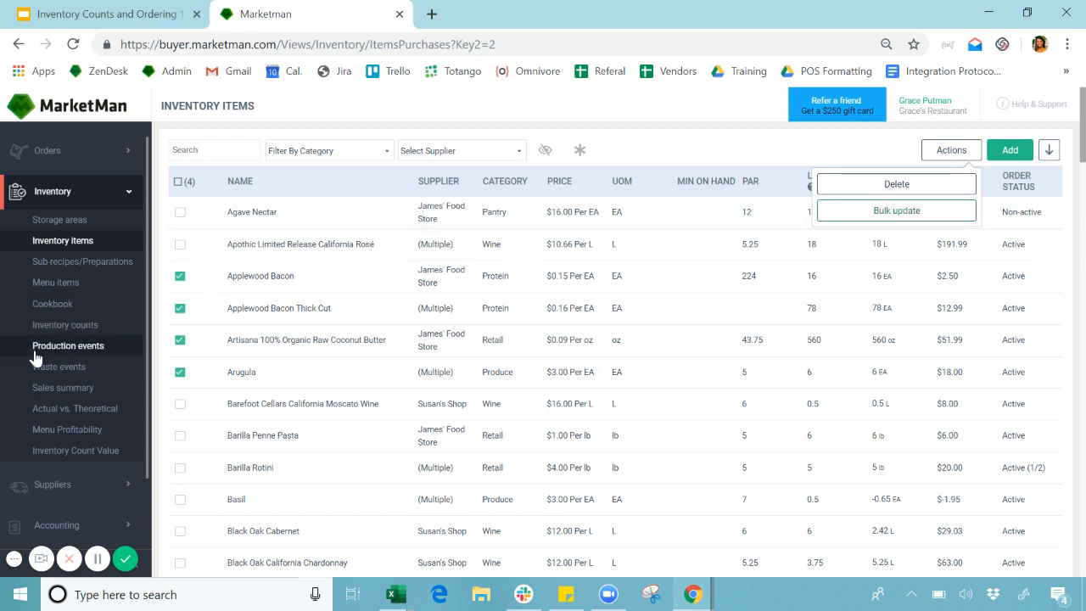
pyautogui.click(179, 372)
pyautogui.click(180, 339)
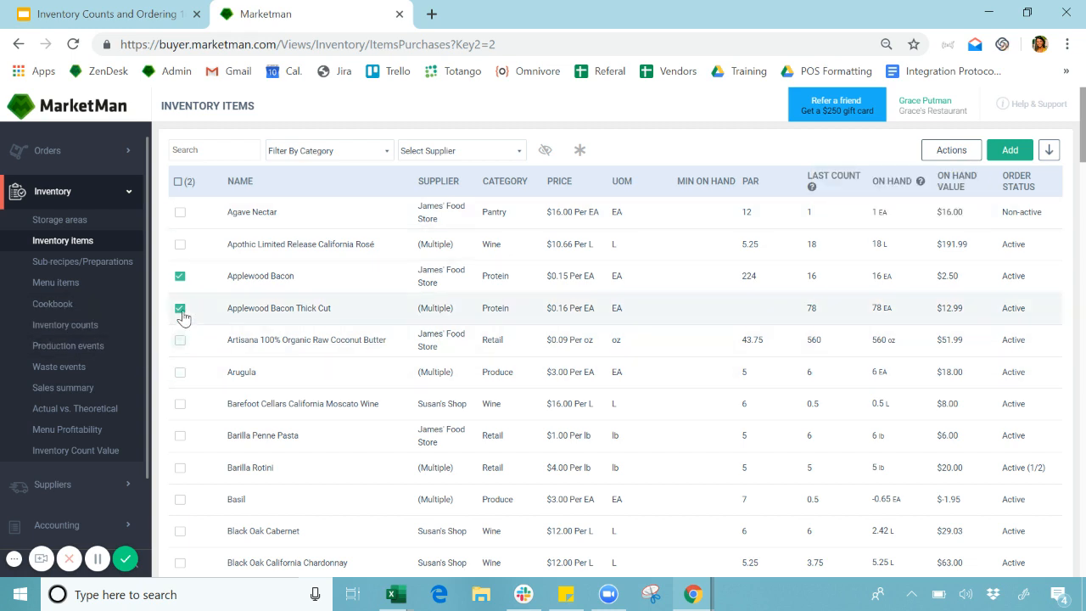
pyautogui.click(180, 308)
pyautogui.click(180, 275)
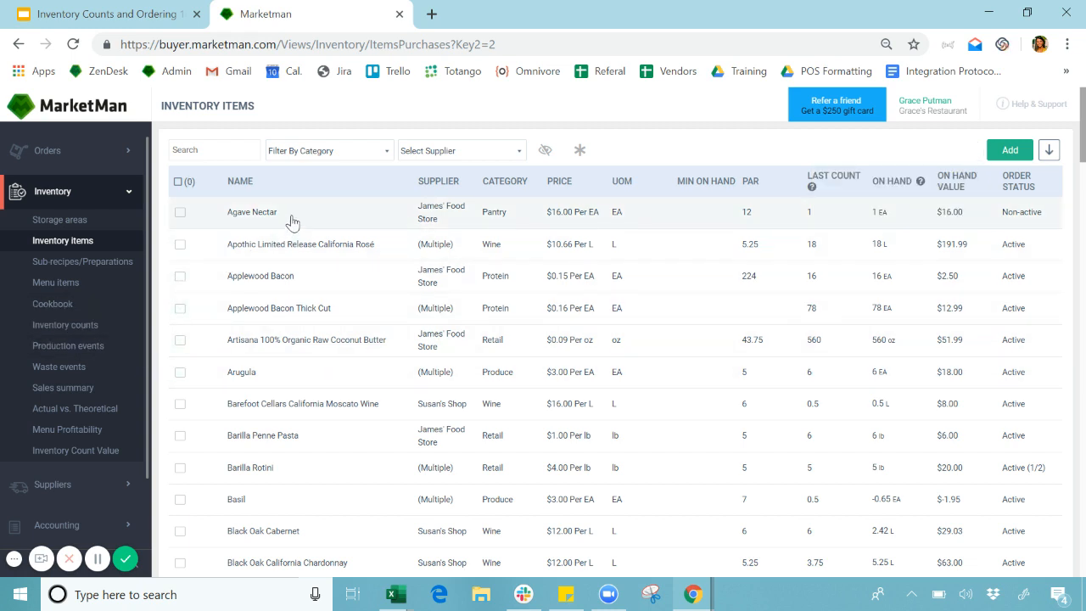
# Filter the inventory items to the Dairy category and select all of them.
pyautogui.click(314, 151)
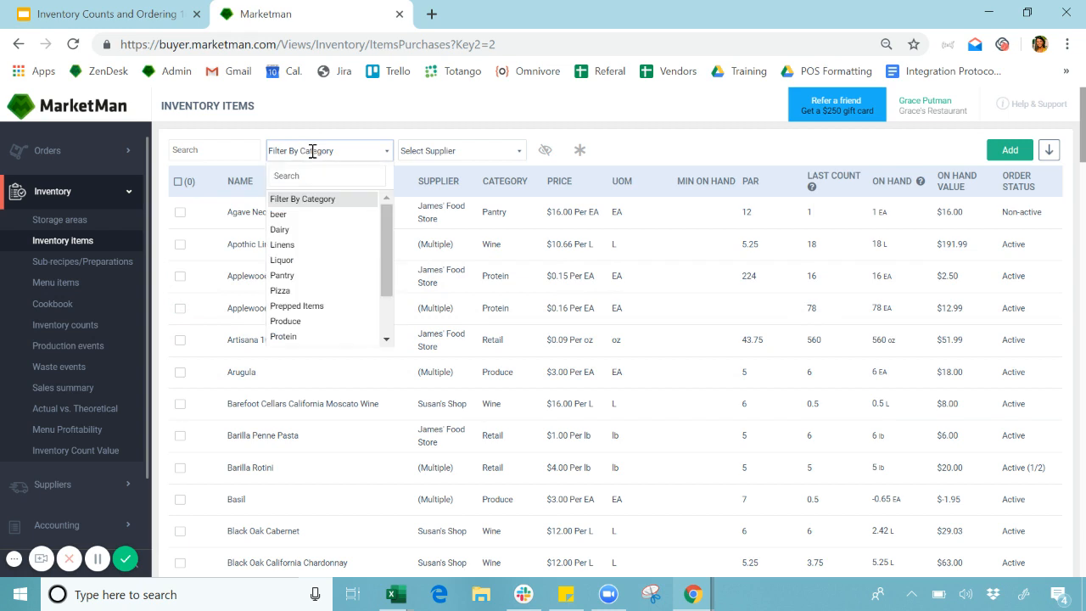
pyautogui.click(305, 231)
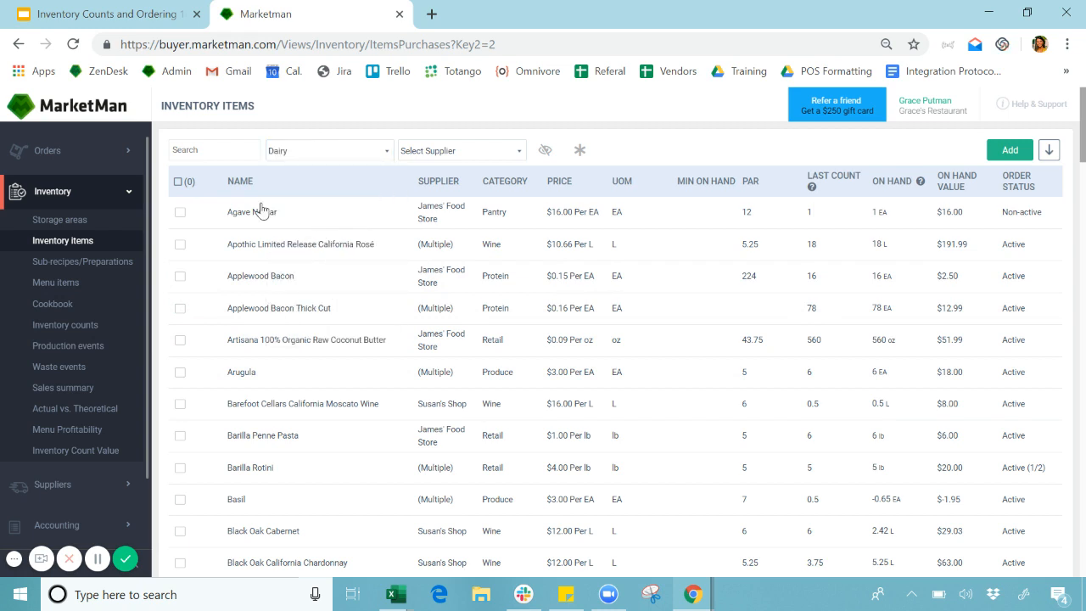
pyautogui.click(178, 183)
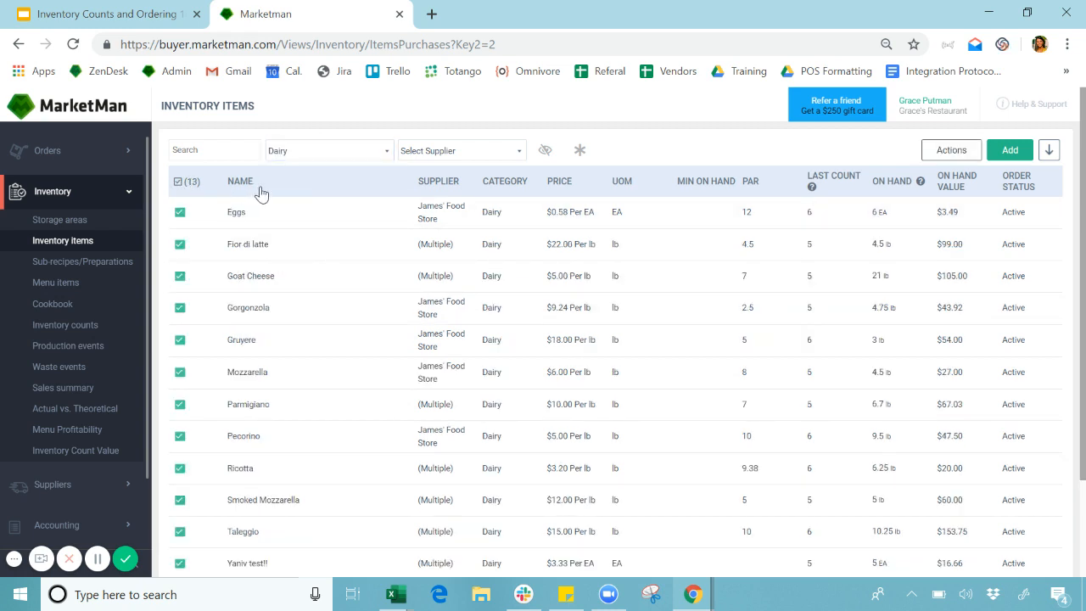
# Bulk update the selected dairy items by adding Walk In #2 to their storage areas.
pyautogui.click(944, 158)
pyautogui.click(917, 213)
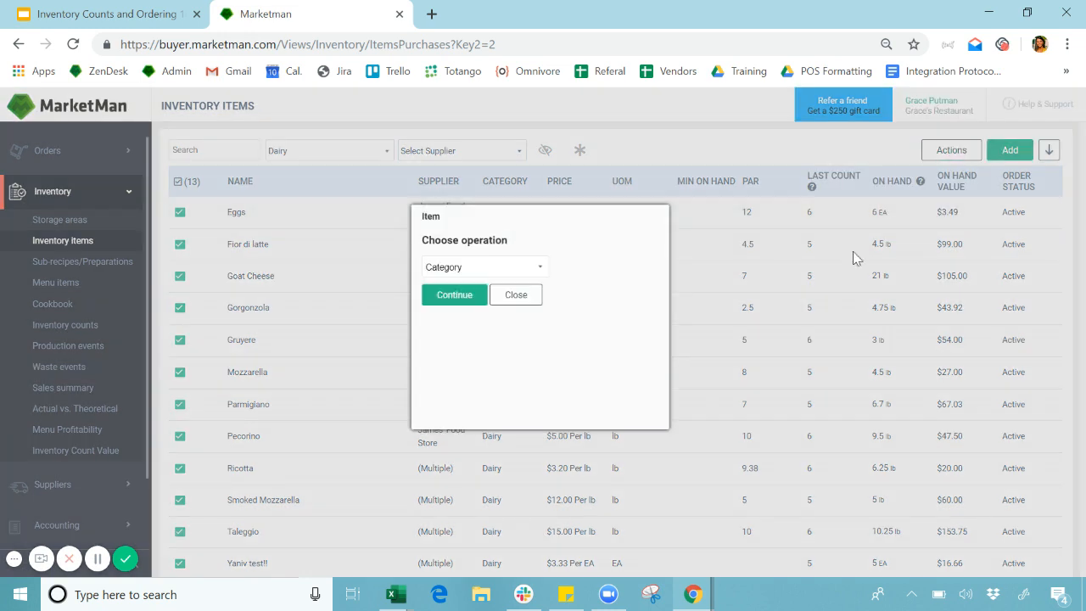
pyautogui.click(513, 272)
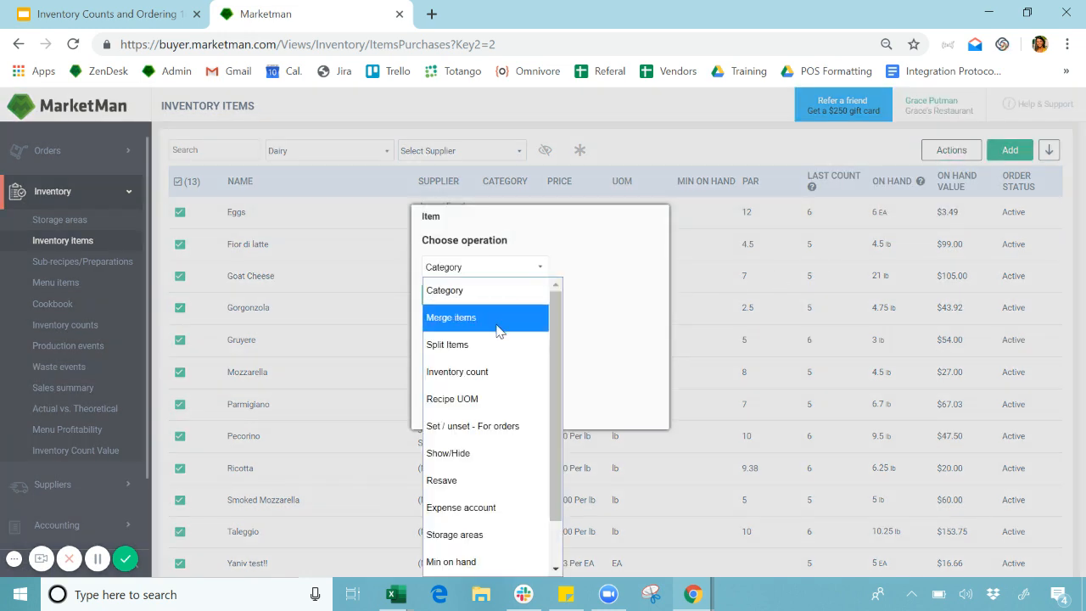
pyautogui.click(455, 535)
pyautogui.click(449, 297)
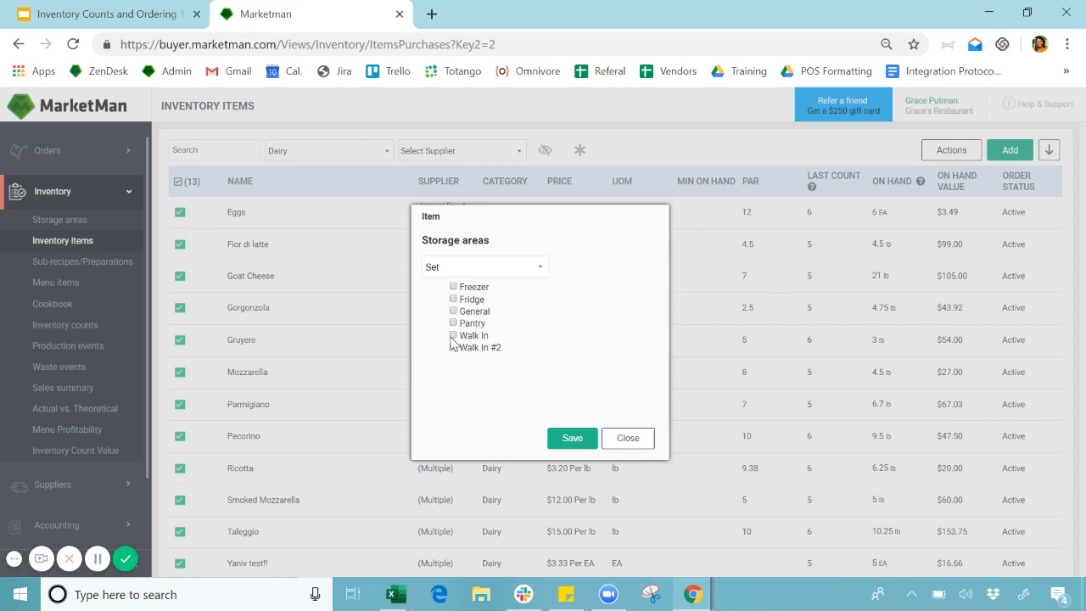
pyautogui.click(496, 280)
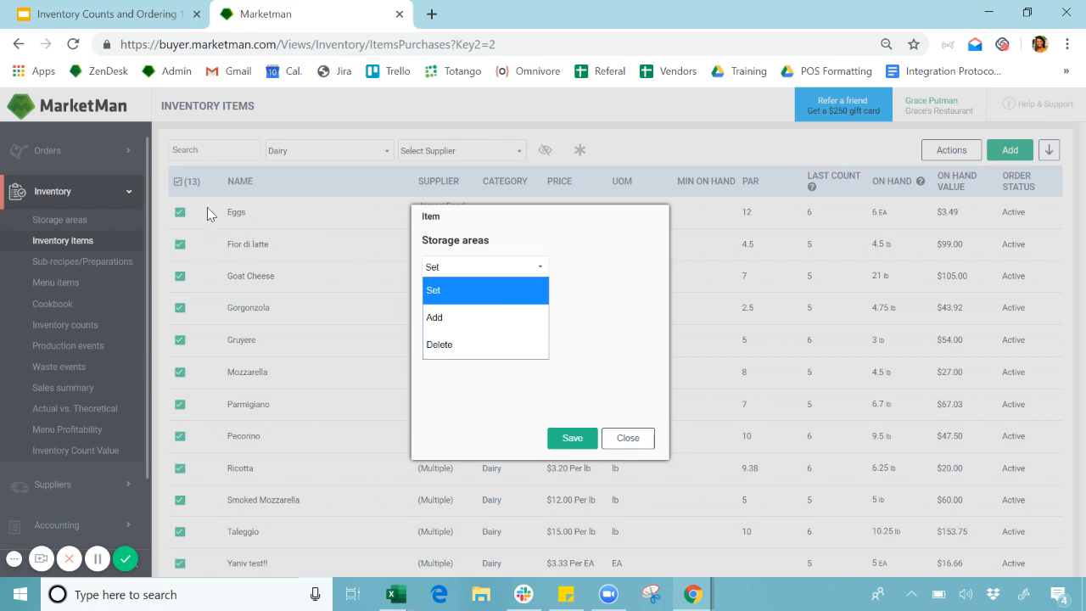
pyautogui.click(452, 326)
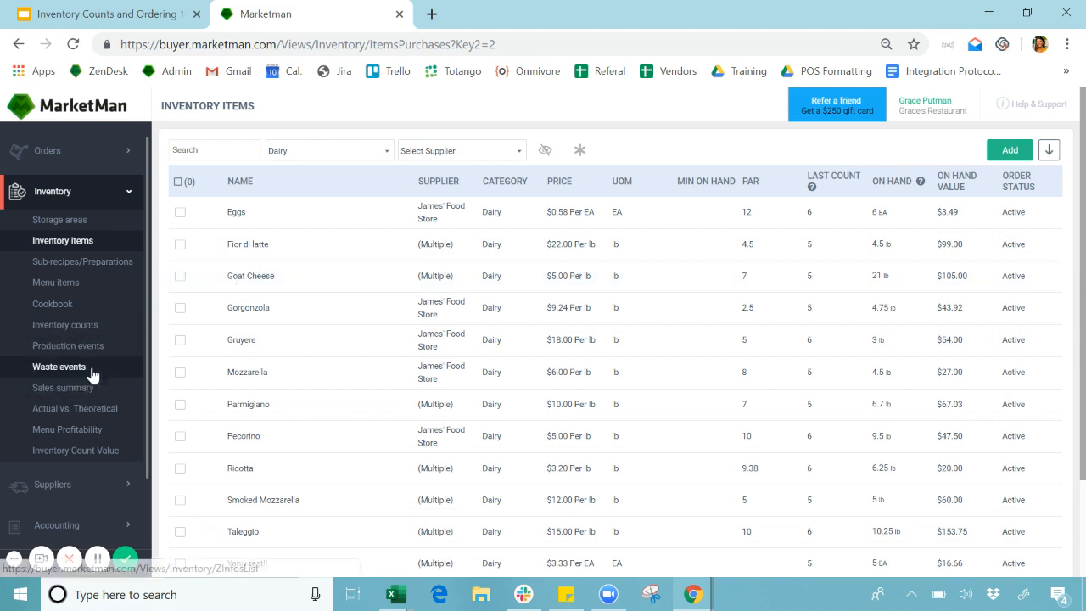
# Create a new inventory count and filter its items to the Walk In #2 storage area.
pyautogui.click(85, 325)
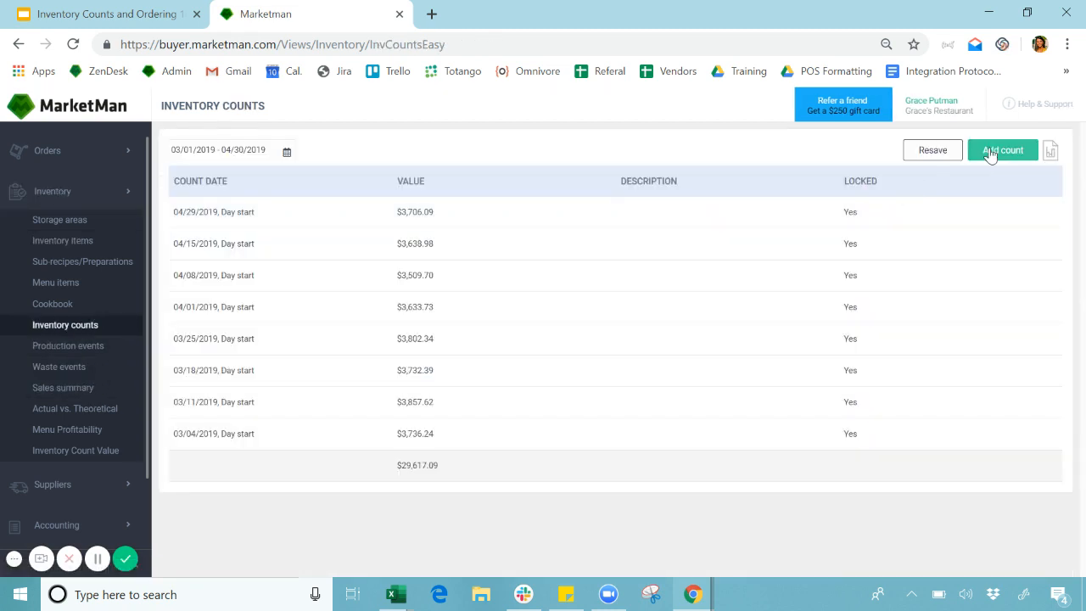
pyautogui.click(998, 150)
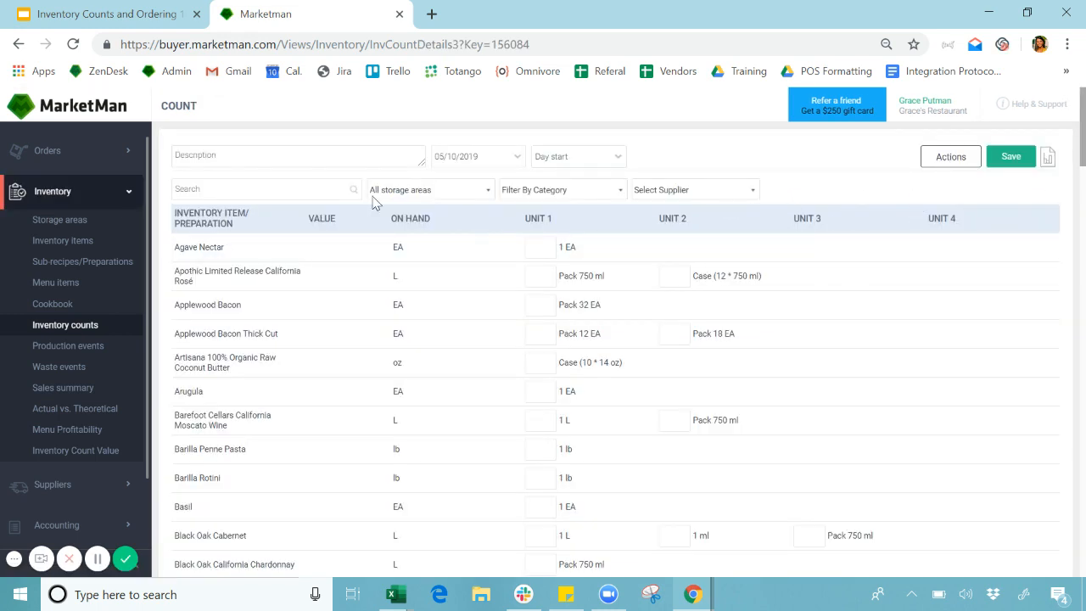
pyautogui.click(942, 163)
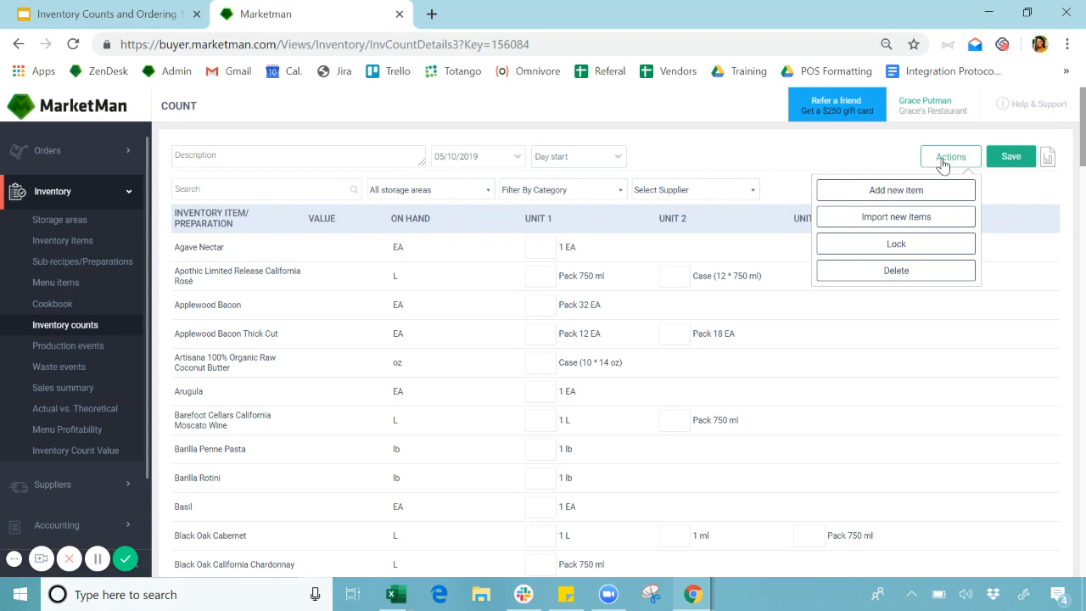
pyautogui.click(943, 163)
pyautogui.click(97, 559)
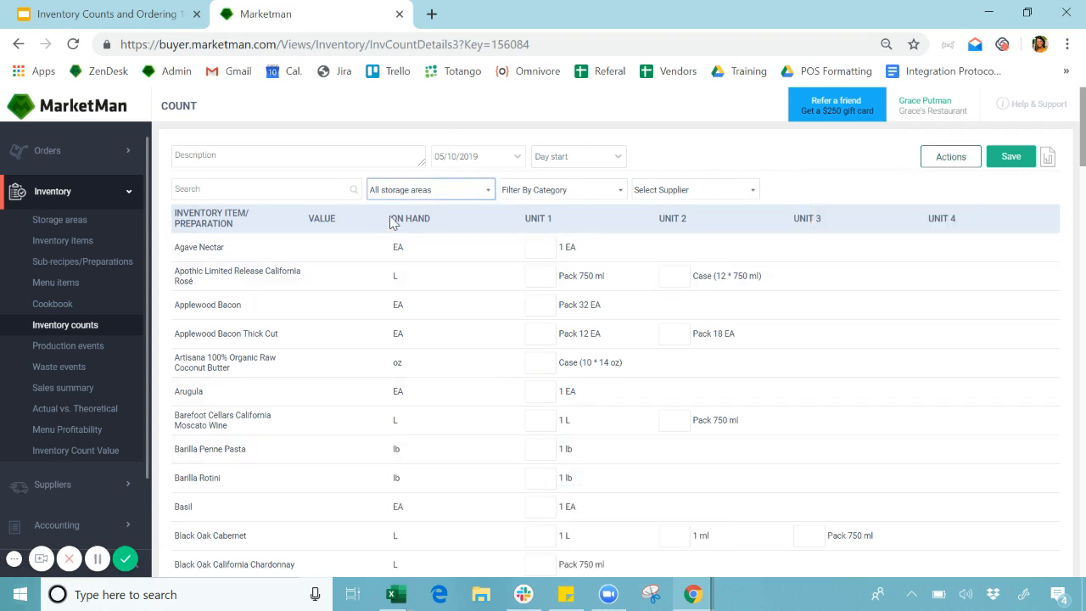
pyautogui.click(404, 192)
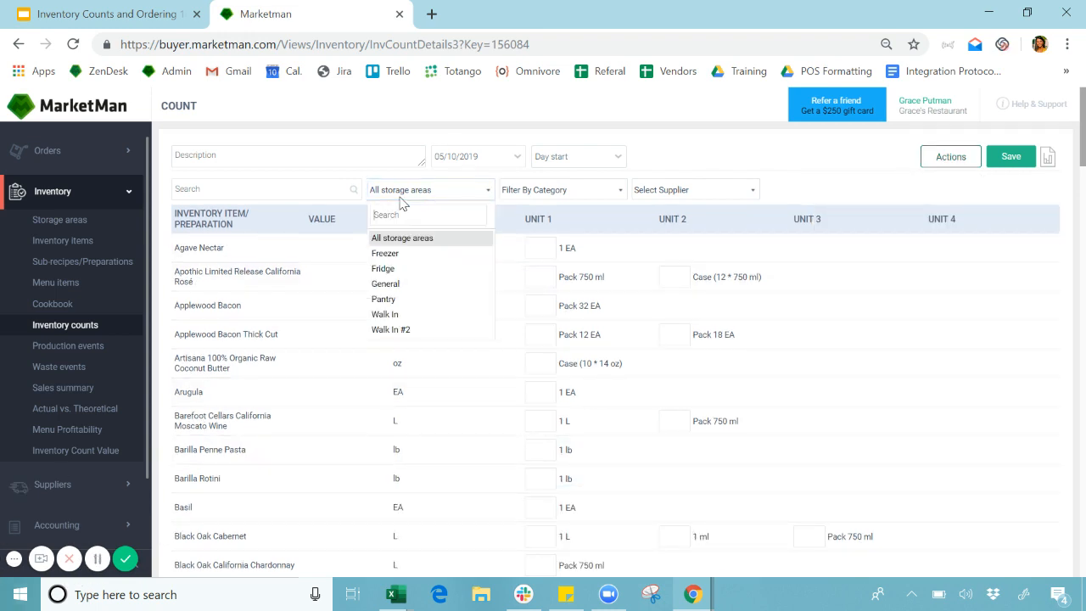
pyautogui.click(390, 329)
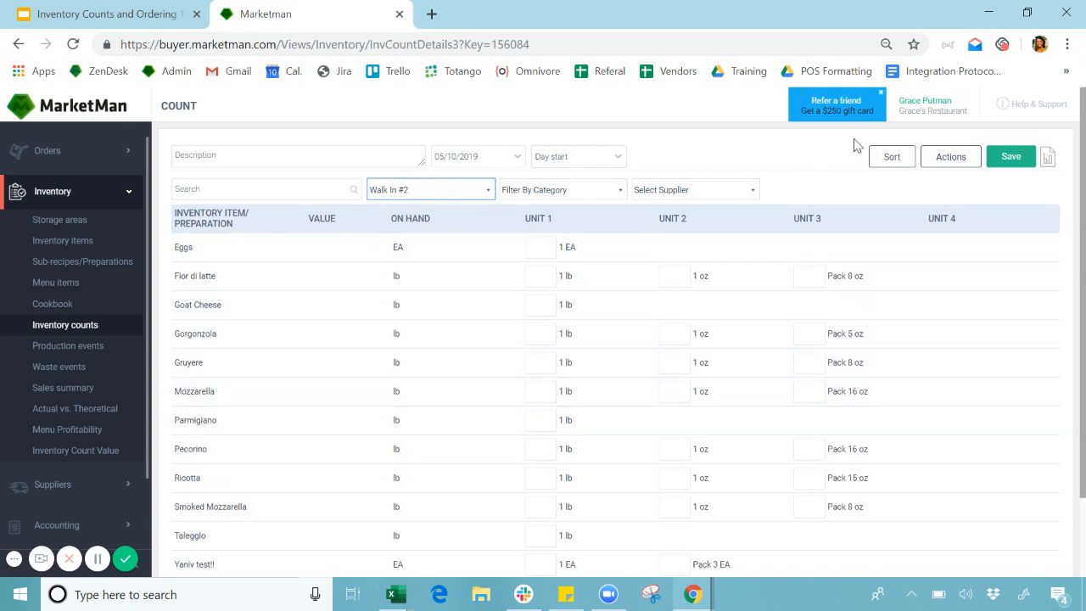
# Reorder the Walk In #2 count sheet with Mozzarella, Ricotta and Parmigiano first and Fior di latte below Gorgonzola, and save the sort.
pyautogui.click(891, 157)
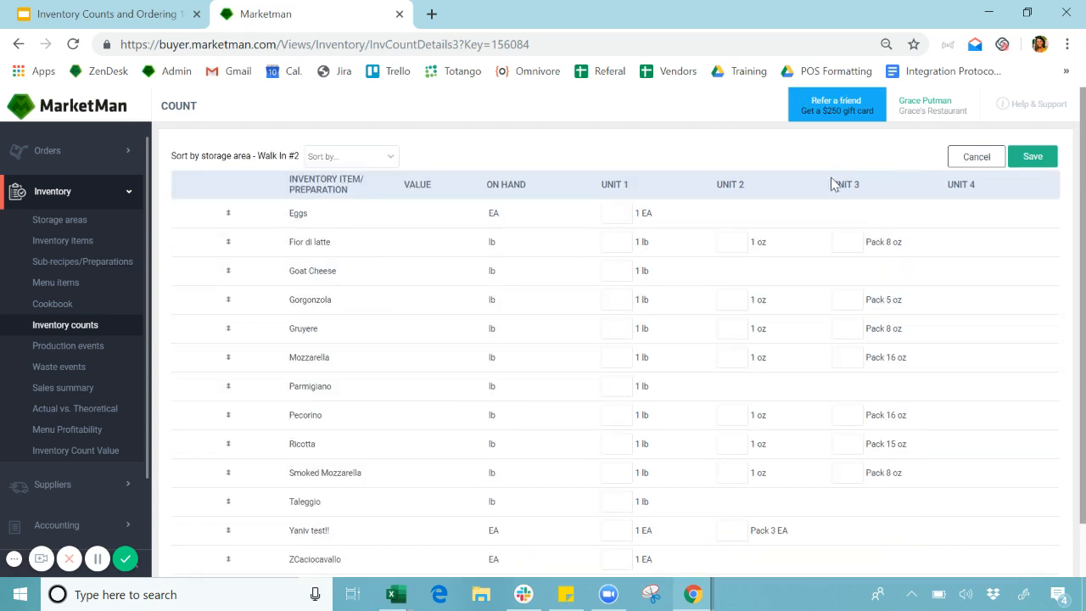
pyautogui.moveTo(227, 242)
pyautogui.mouseDown()
pyautogui.moveTo(243, 313)
pyautogui.moveTo(240, 242)
pyautogui.mouseUp()
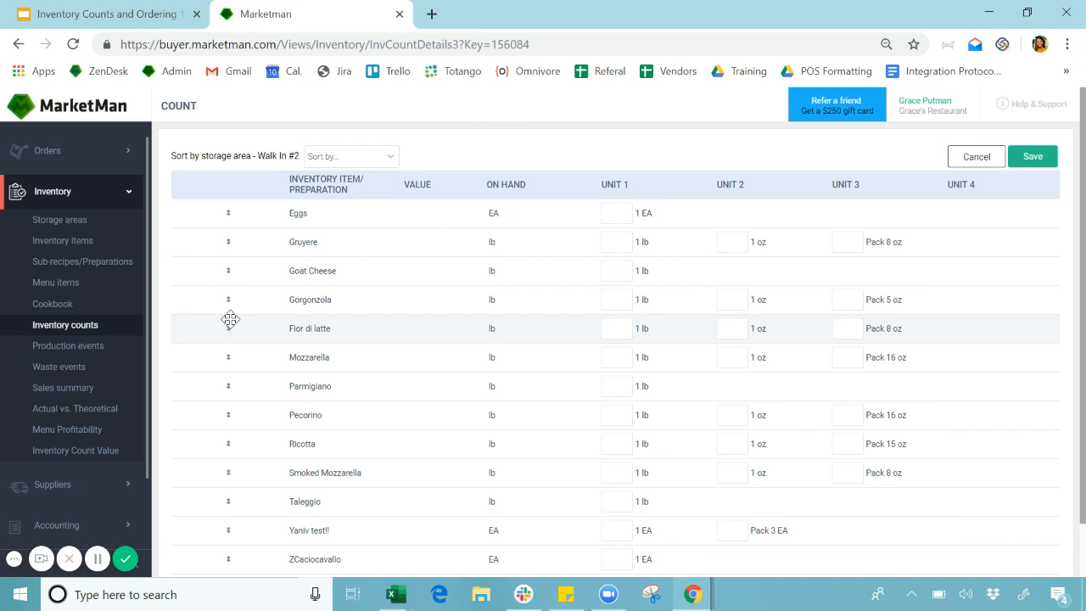
pyautogui.moveTo(228, 357); pyautogui.dragTo(230, 208)
pyautogui.moveTo(204, 441); pyautogui.dragTo(205, 240)
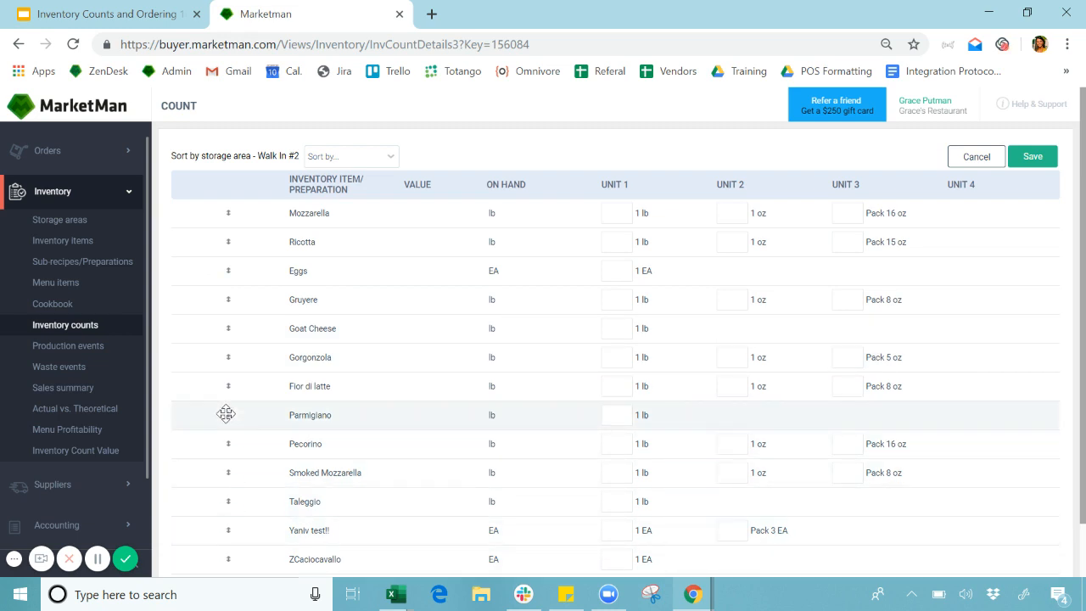
pyautogui.moveTo(225, 400); pyautogui.dragTo(297, 270)
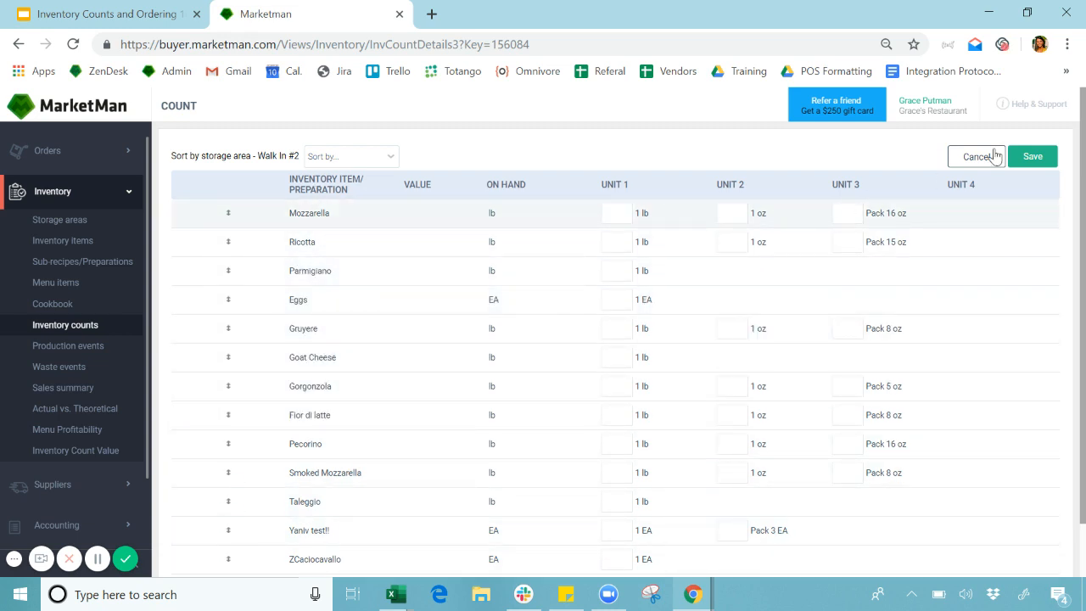
pyautogui.click(1033, 157)
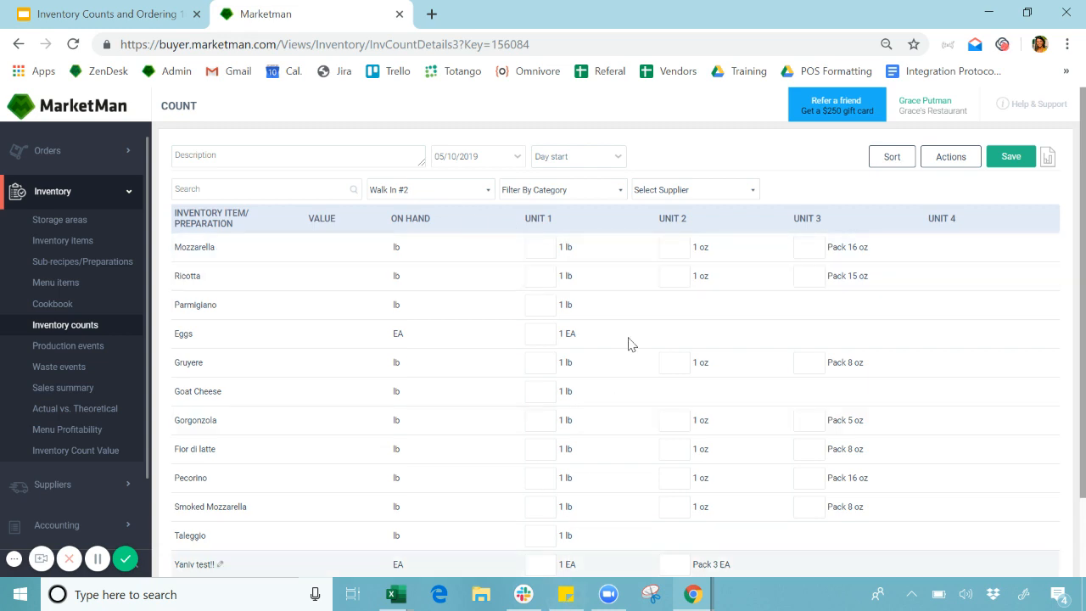
# Check the count's summary and import/export options, and display the Inventory Count Value report for 04/01/2019, Day start.
pyautogui.click(1049, 159)
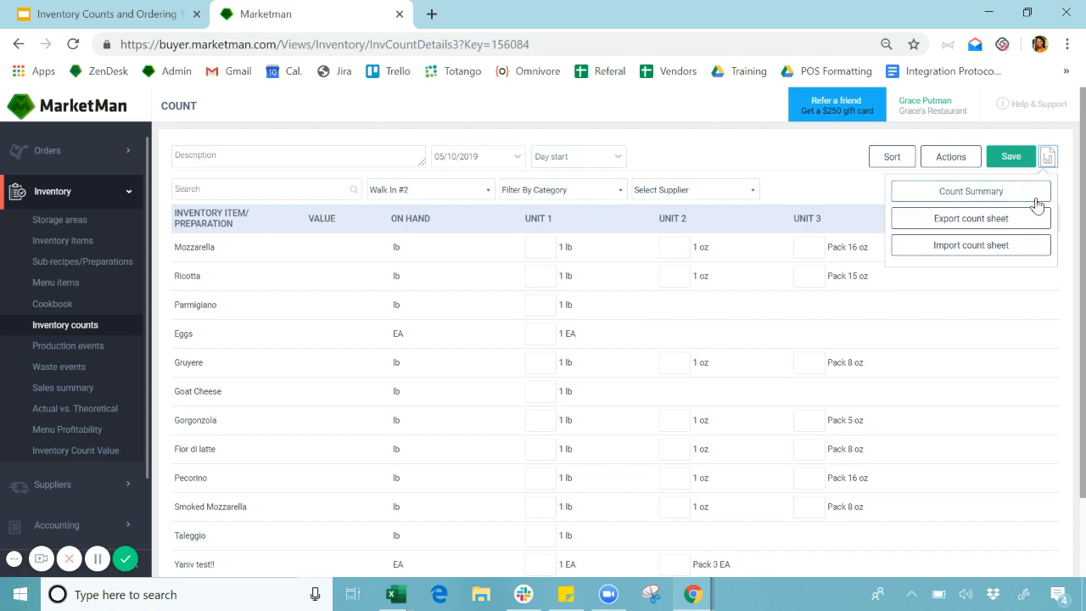
pyautogui.click(1049, 159)
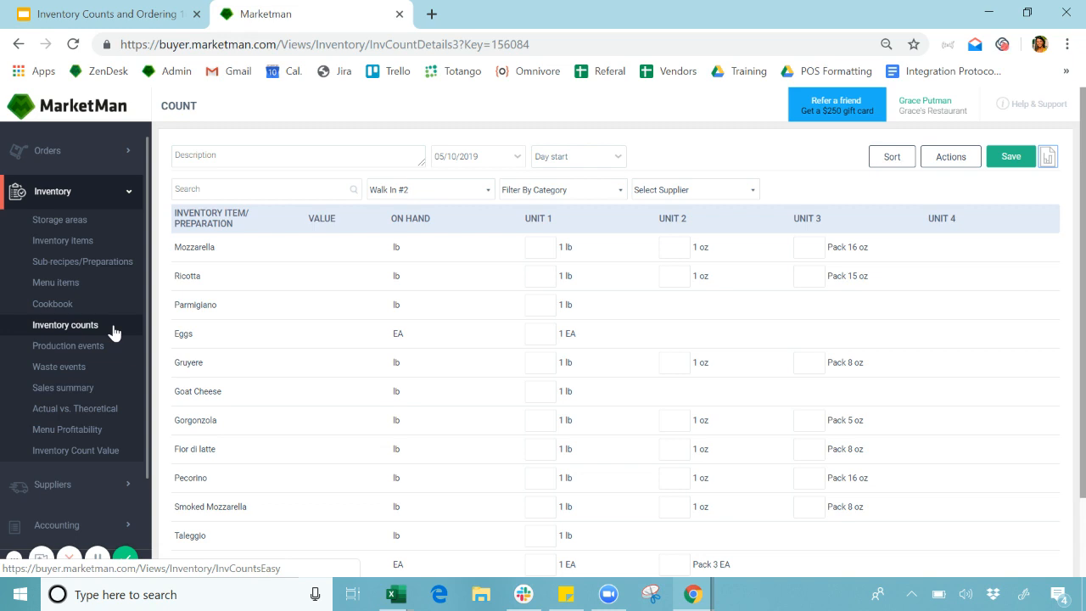
pyautogui.click(90, 455)
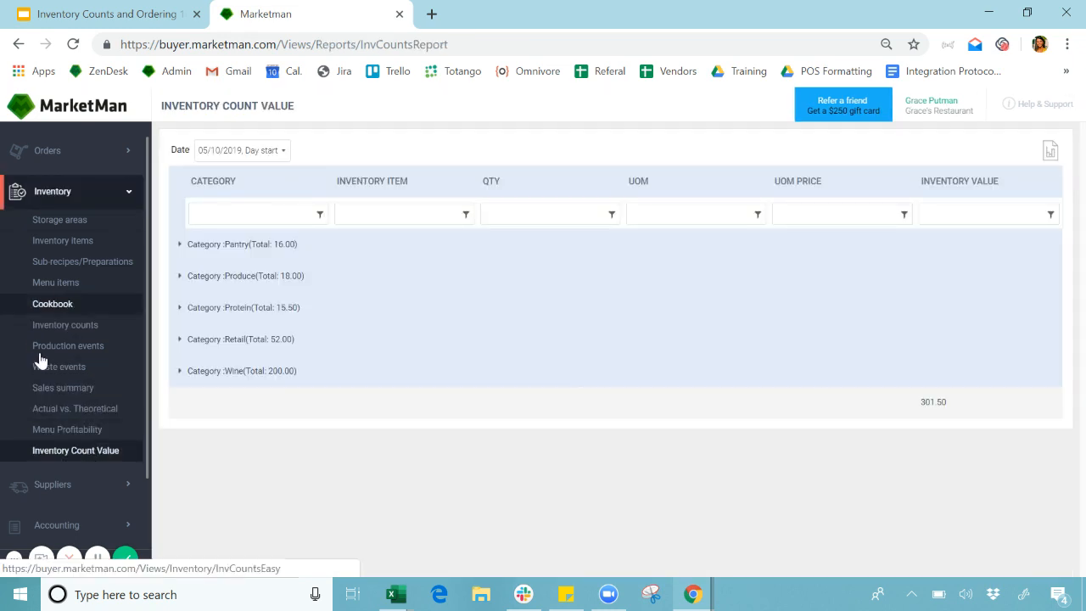
pyautogui.click(241, 151)
pyautogui.scroll(-10, 245, 407)
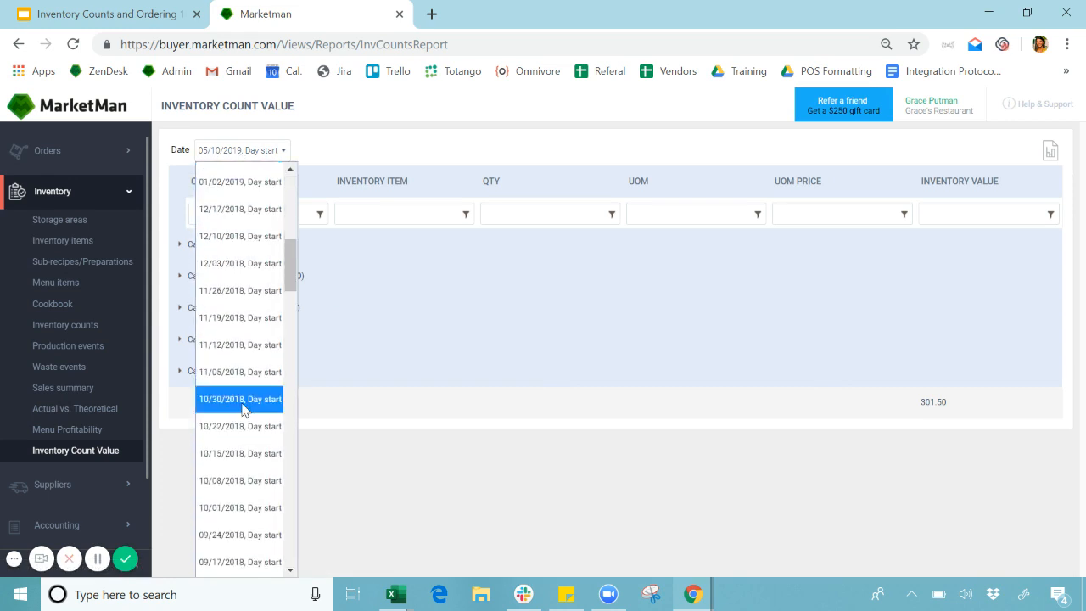
pyautogui.scroll(10, 245, 403)
pyautogui.click(242, 337)
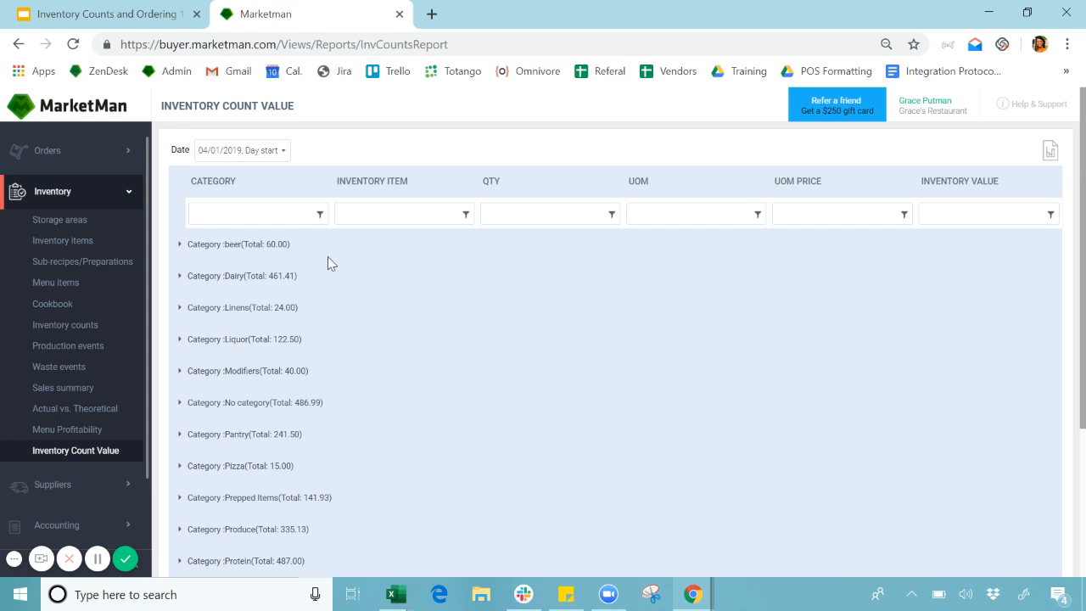
# Expand No category in the Inventory Count Value report, review its items' quantities and values, and collapse it again.
pyautogui.scroll(-1, 319, 264)
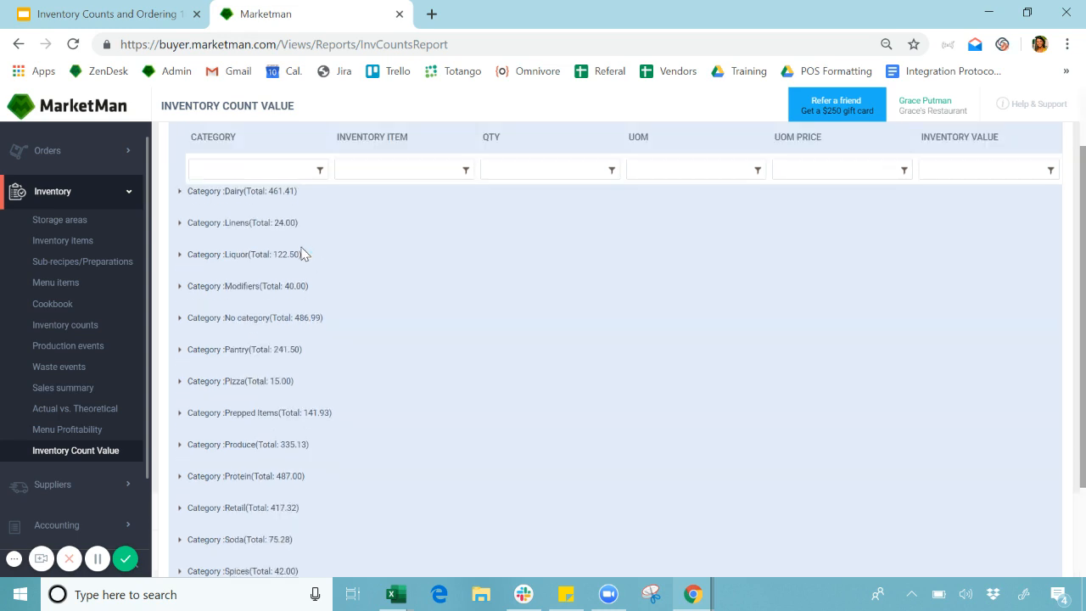
pyautogui.click(179, 319)
pyautogui.scroll(-1, 191, 325)
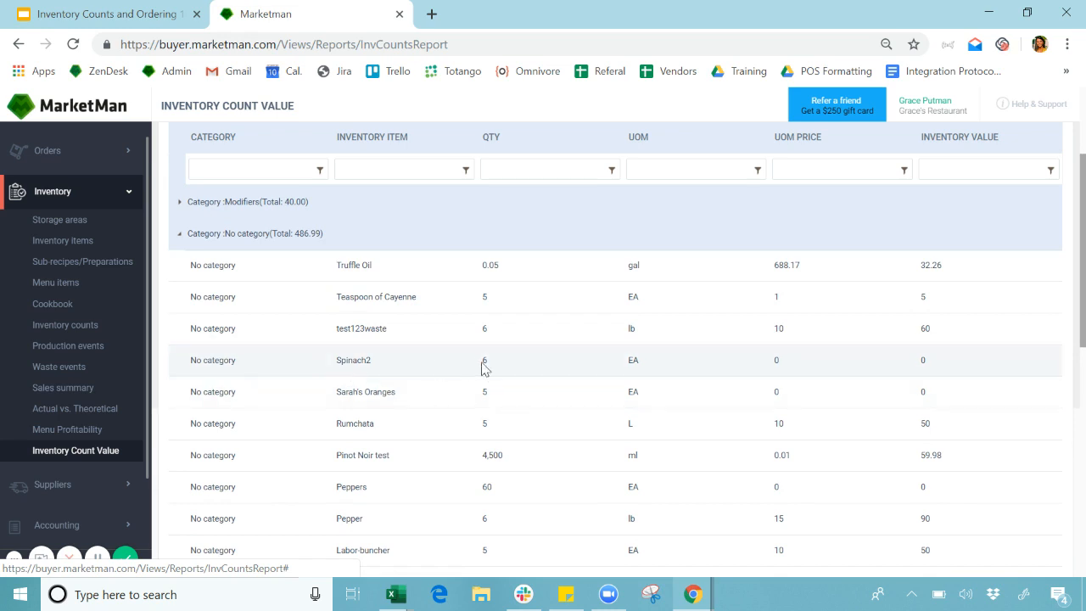
pyautogui.click(179, 235)
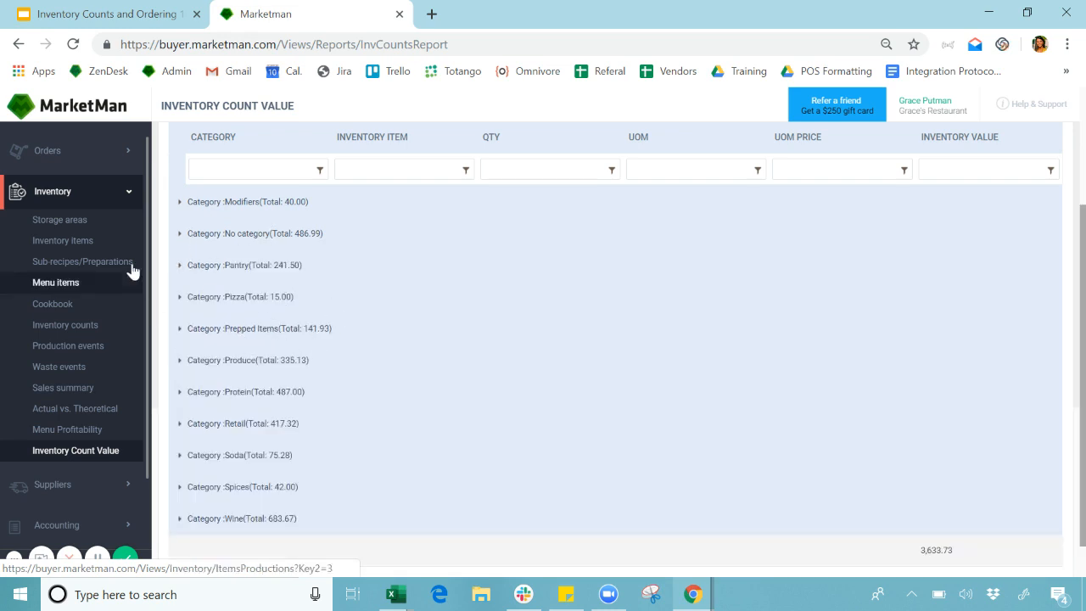
# Open the supplier details of James' Food Store and clear the CC email field.
pyautogui.click(123, 194)
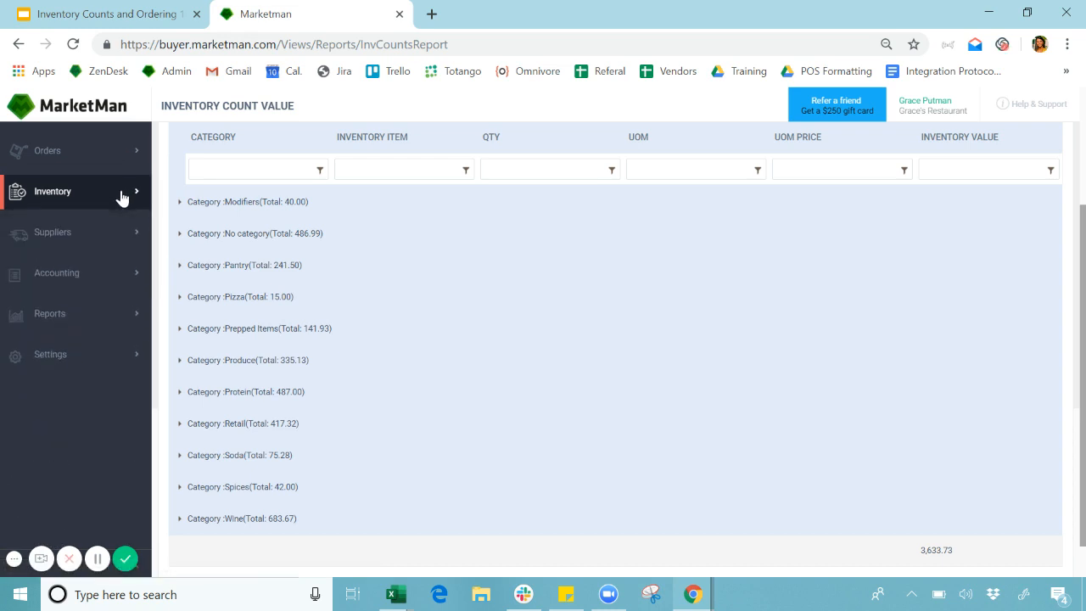
pyautogui.click(92, 251)
pyautogui.click(88, 266)
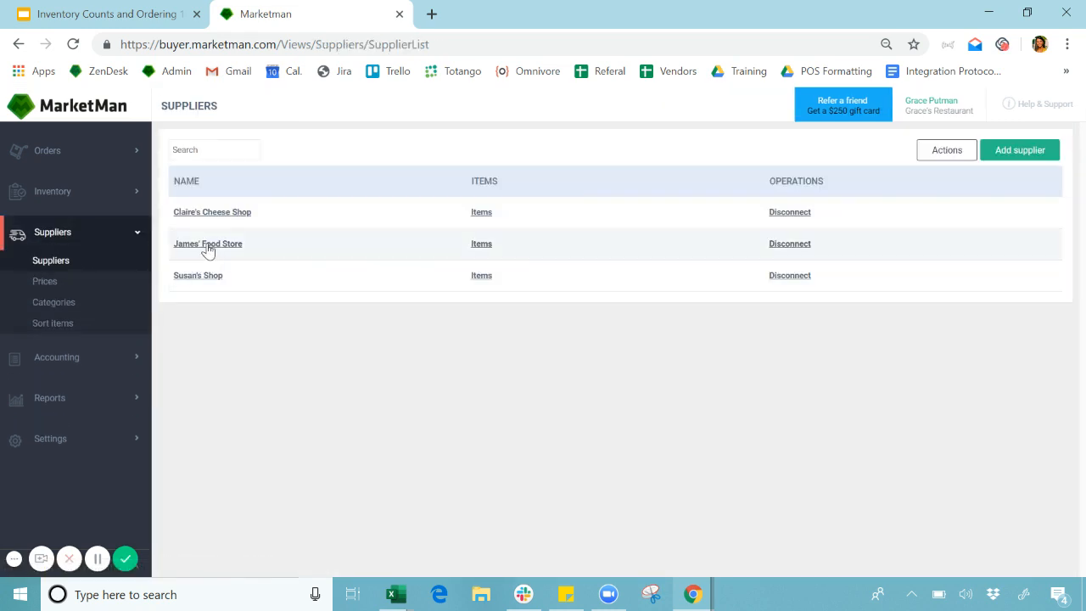
pyautogui.click(207, 244)
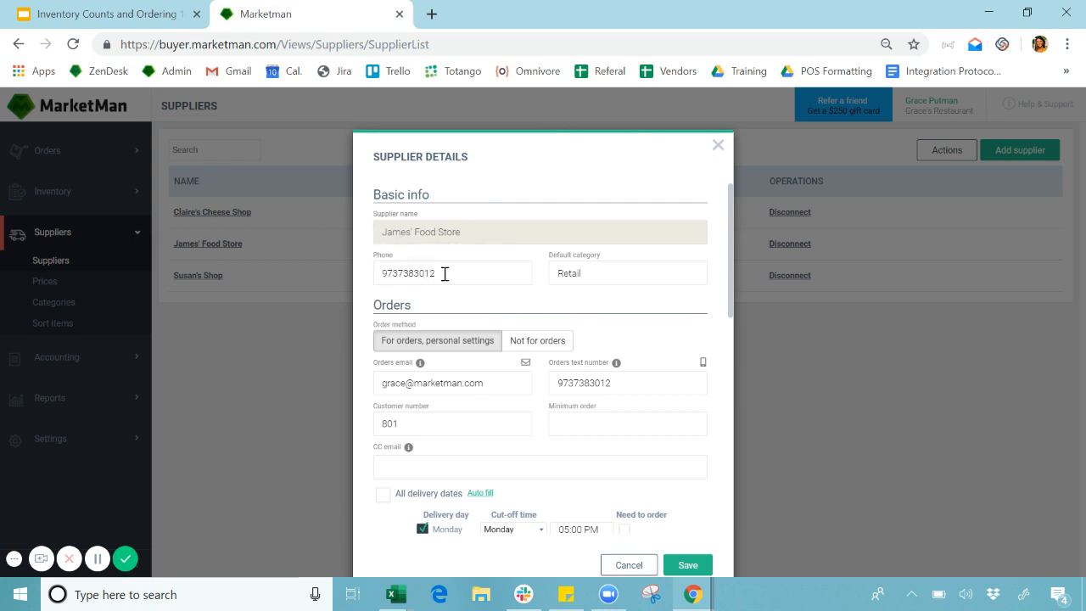
pyautogui.scroll(-1, 422, 321)
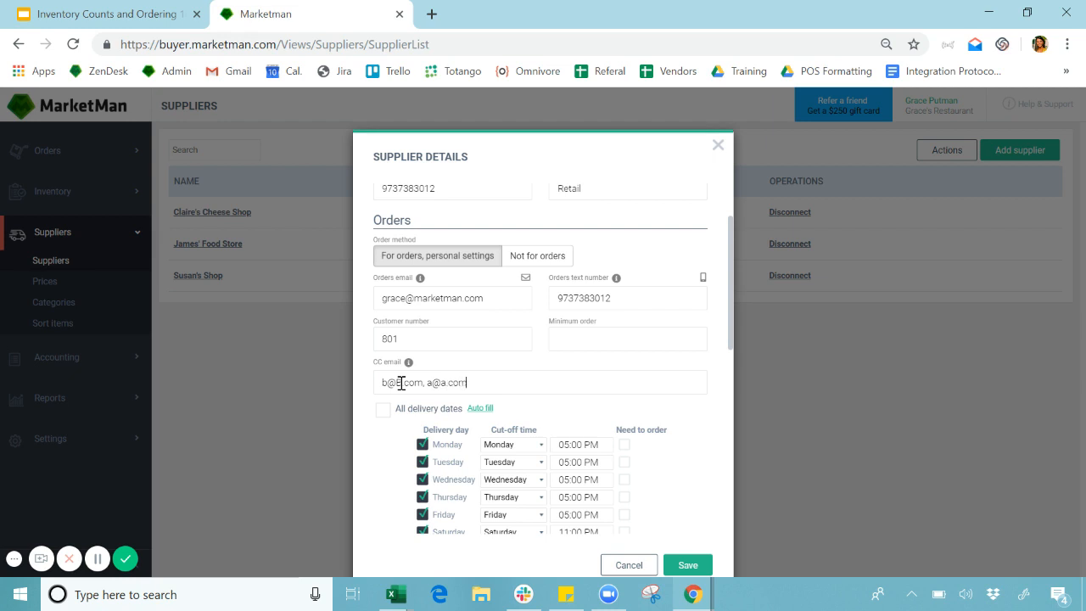
pyautogui.moveTo(507, 376); pyautogui.dragTo(307, 387)
pyautogui.press('BackSpace')
# Try the option for all delivery dates, turn it off again, and remove Saturday and Thursday from the supplier's delivery days.
pyautogui.scroll(-2, 538, 364)
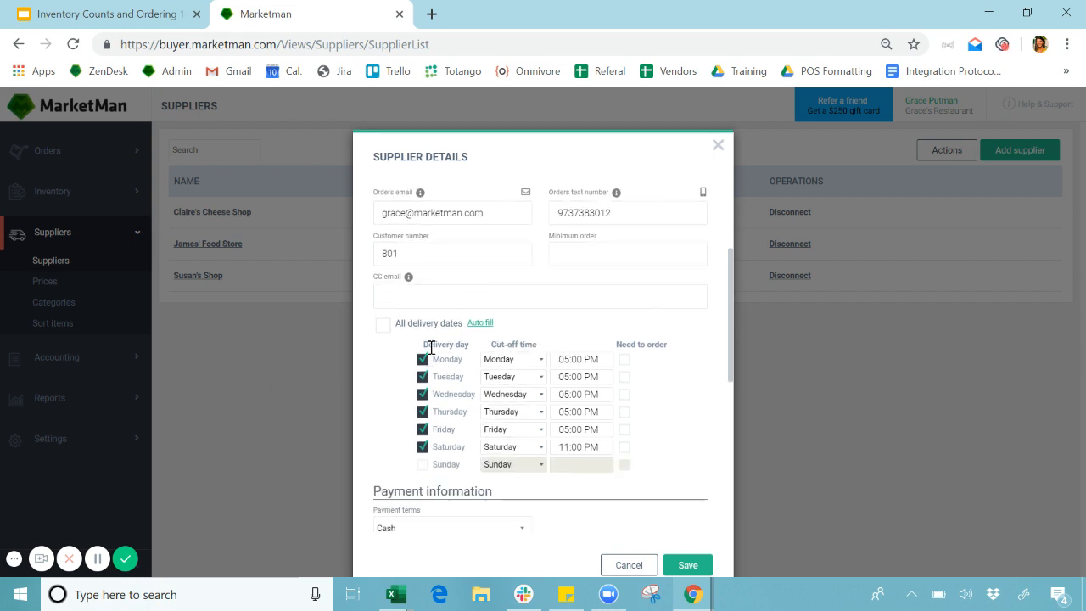
pyautogui.click(382, 325)
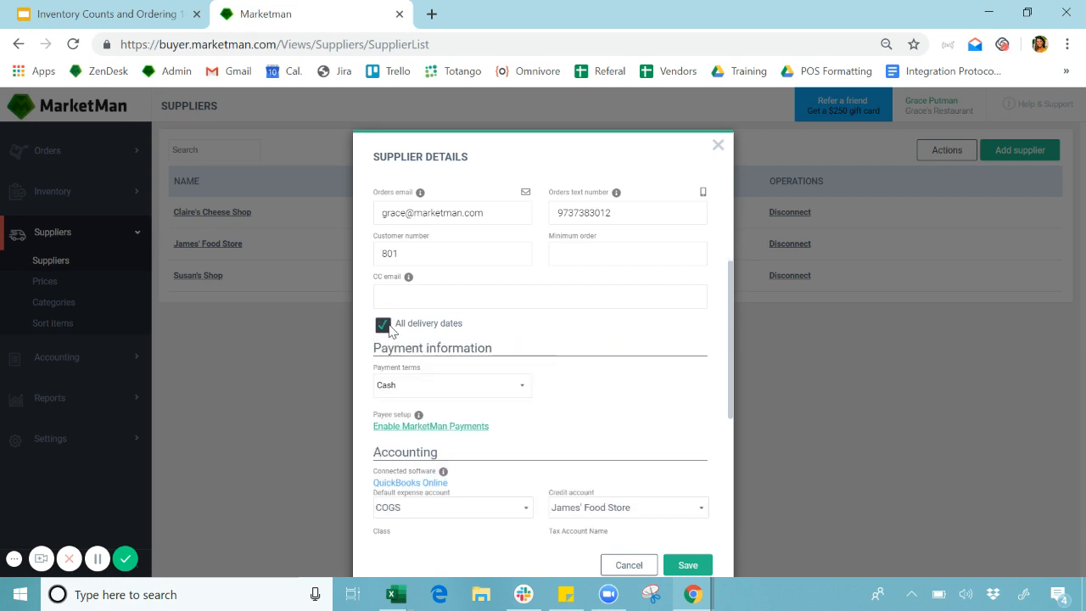
pyautogui.click(384, 325)
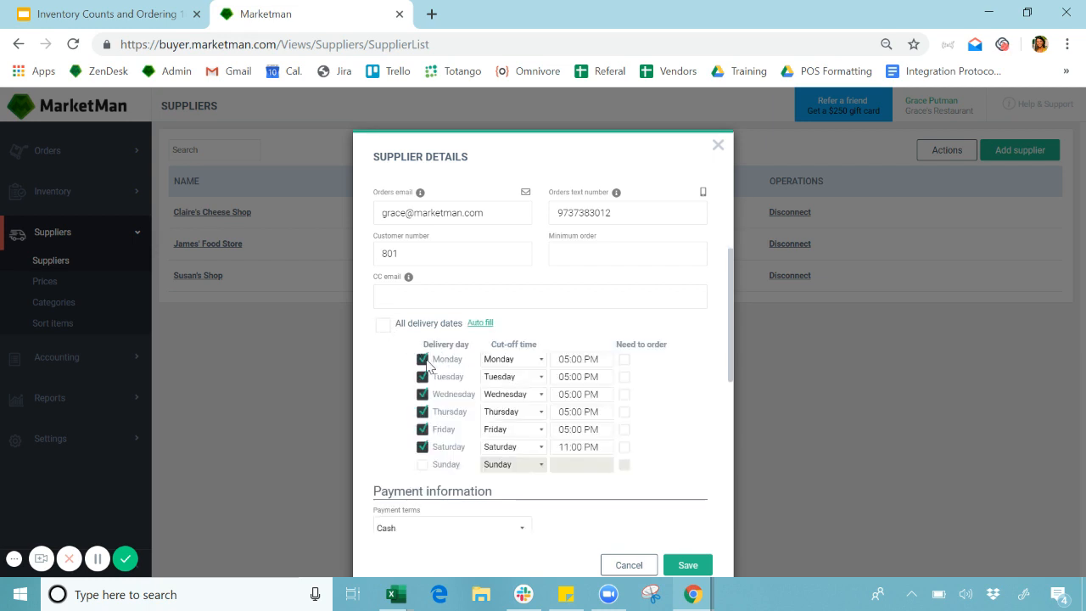
pyautogui.click(423, 446)
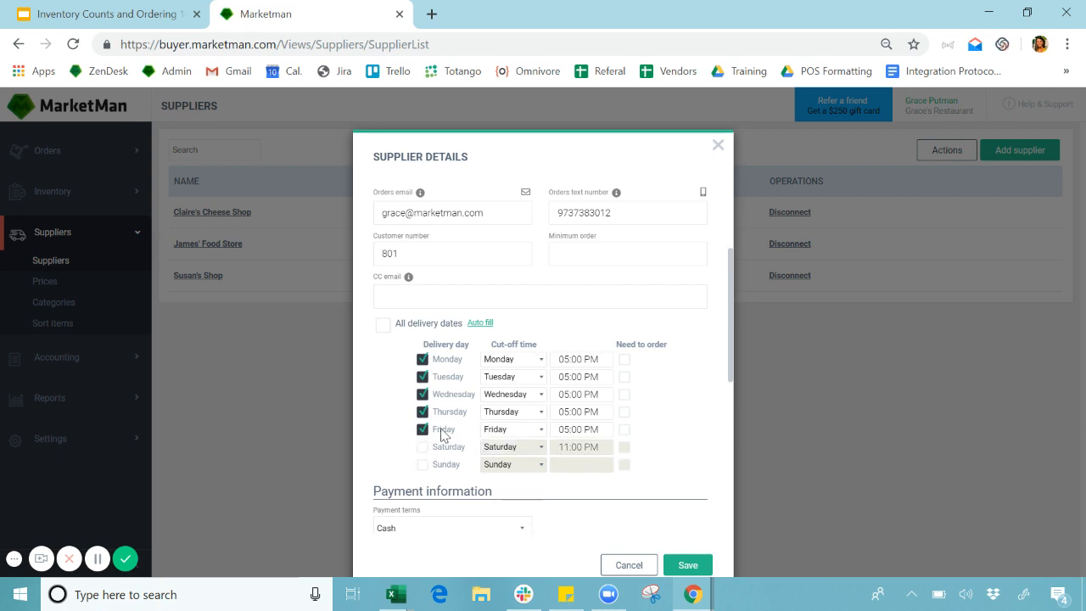
pyautogui.click(423, 413)
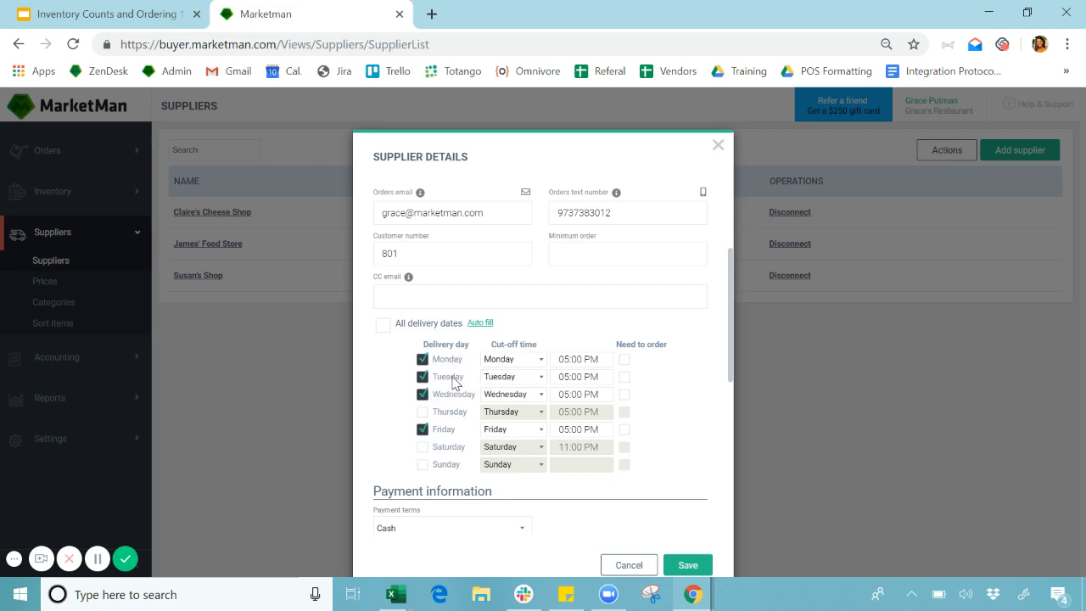
# Try Monday as the cut-off day for Tuesday deliveries, set it back to Tuesday, and save the supplier details.
pyautogui.click(501, 377)
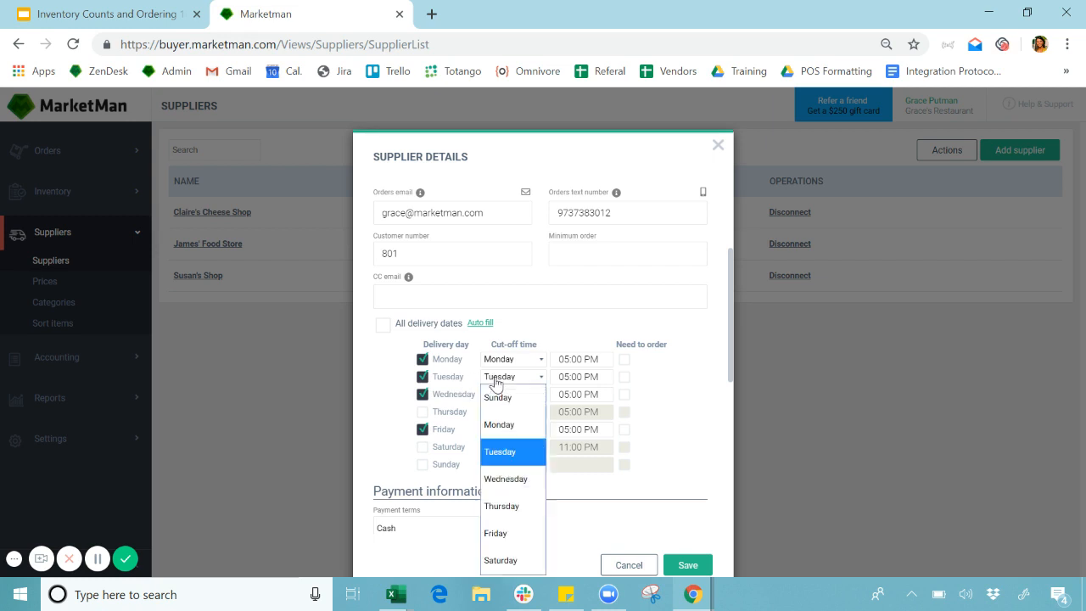
pyautogui.click(499, 425)
pyautogui.click(561, 378)
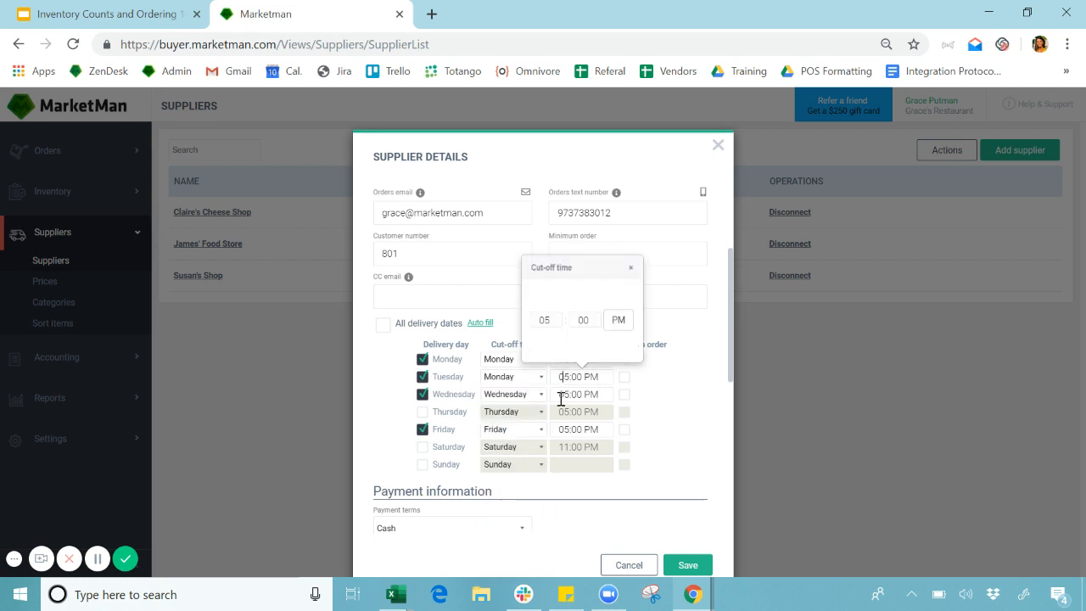
pyautogui.click(520, 378)
pyautogui.click(502, 451)
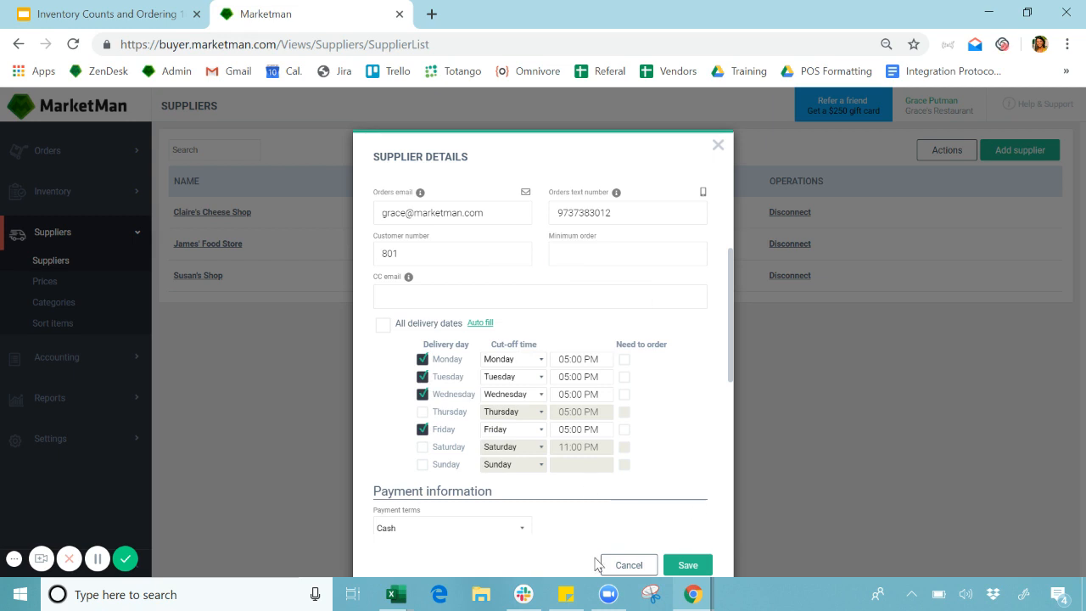
pyautogui.click(688, 565)
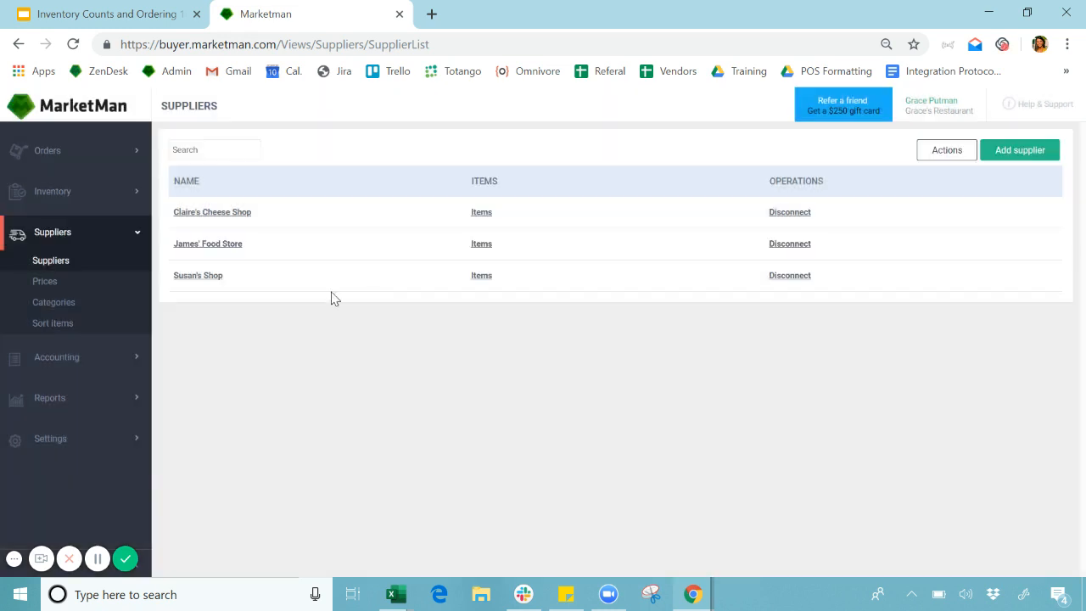
# Open the Place Orders page and look through its supplier, category and storage area filter choices.
pyautogui.click(103, 235)
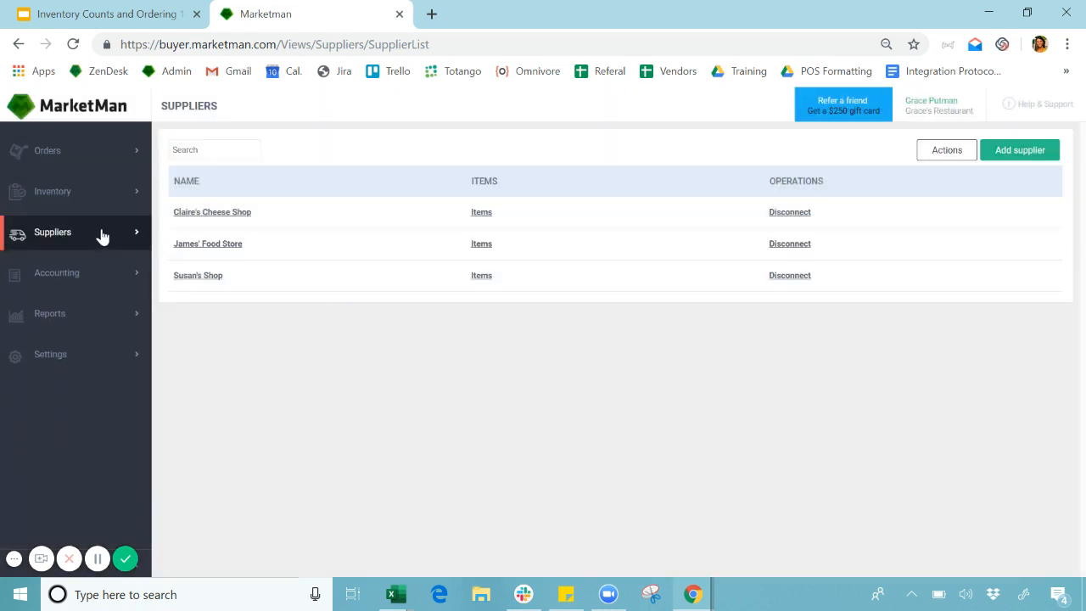
pyautogui.click(111, 164)
pyautogui.click(104, 183)
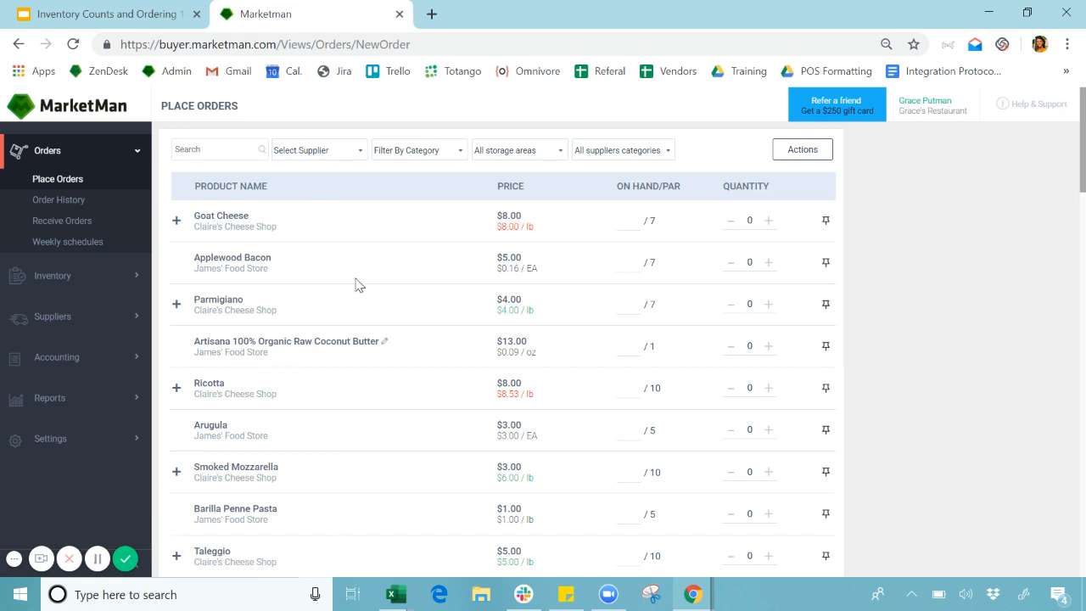
pyautogui.click(325, 150)
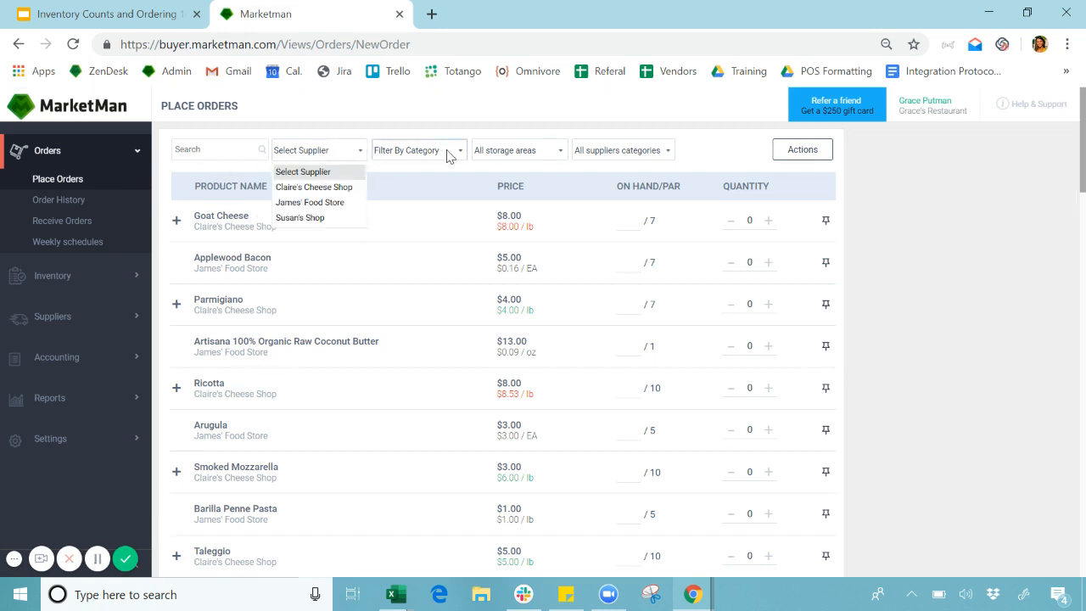
pyautogui.click(451, 151)
pyautogui.click(515, 150)
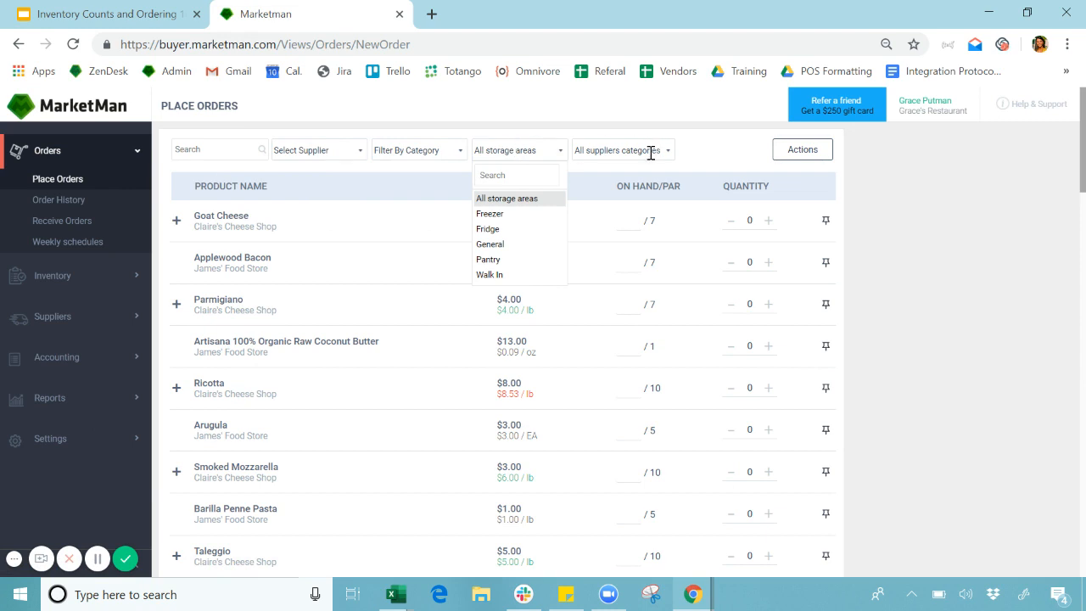
pyautogui.click(709, 154)
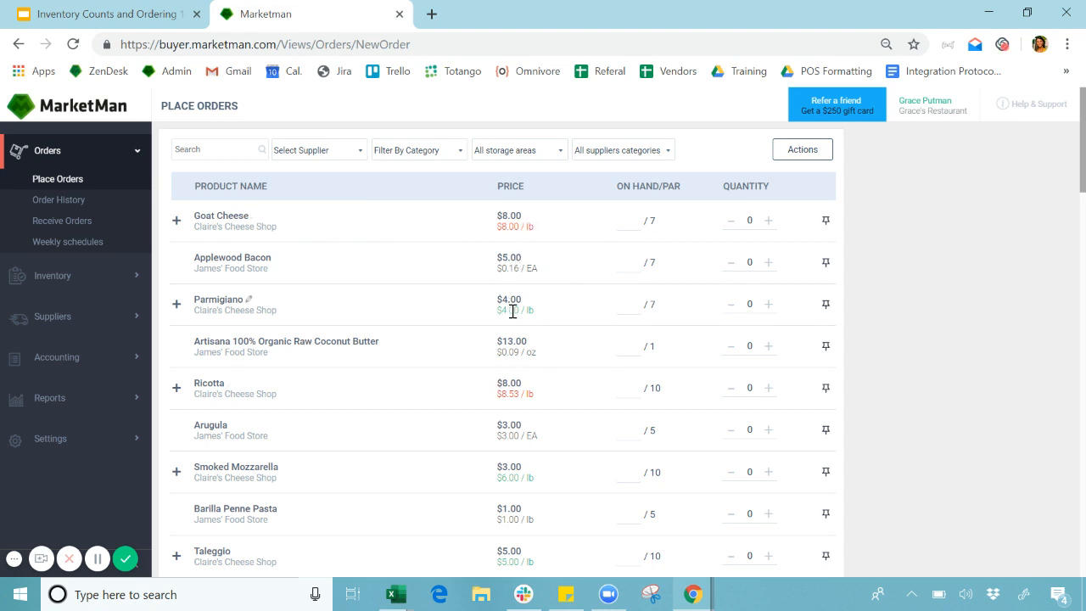
# Compare the alternative purchase options and prices for Goat Cheese and Ricotta in the order list.
pyautogui.click(177, 222)
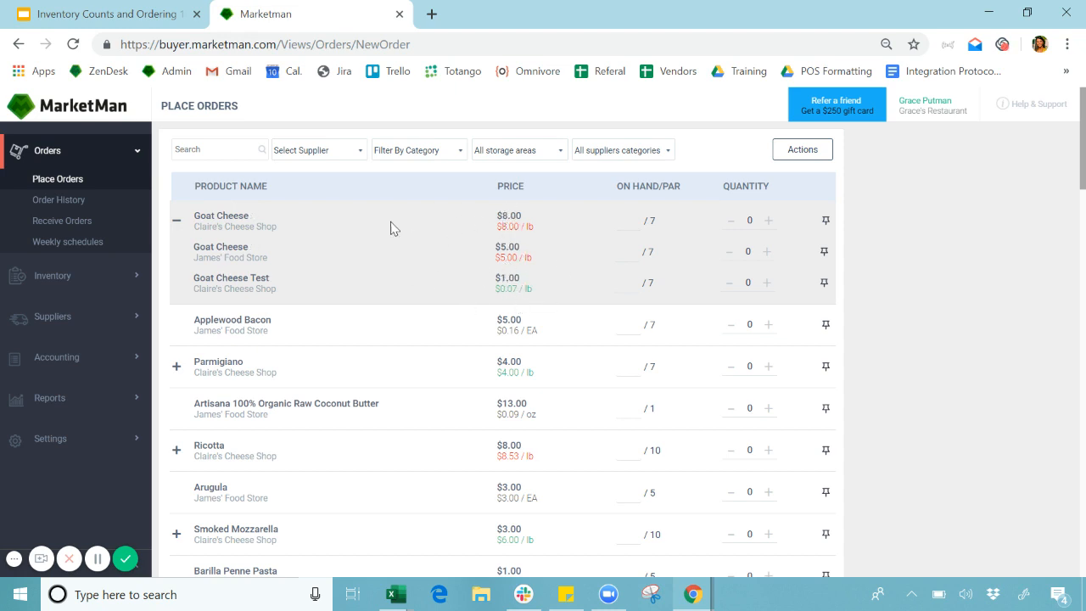
pyautogui.click(178, 221)
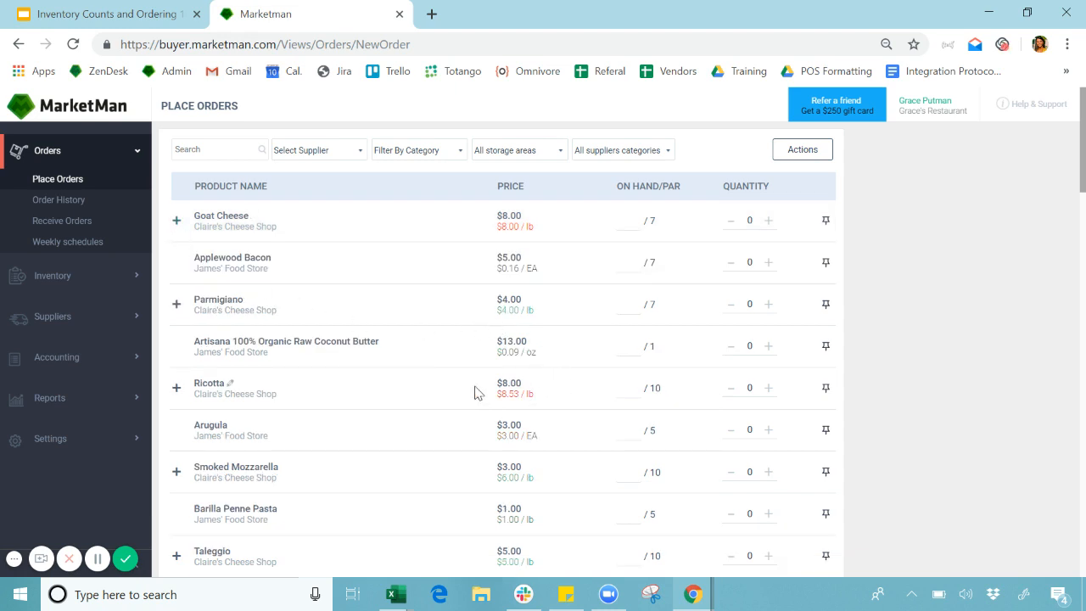
pyautogui.click(177, 387)
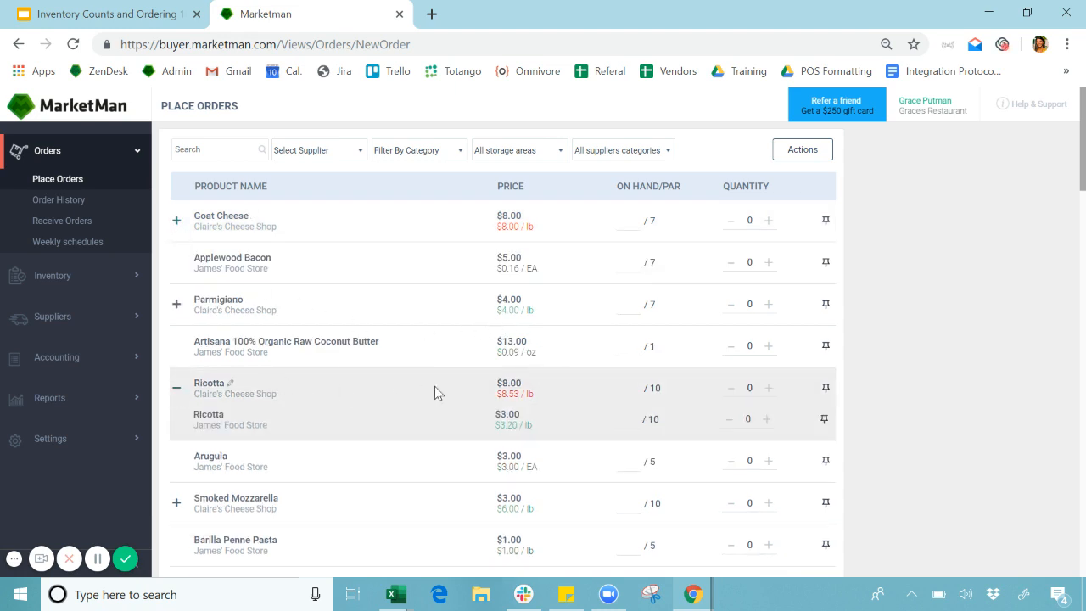
pyautogui.click(176, 387)
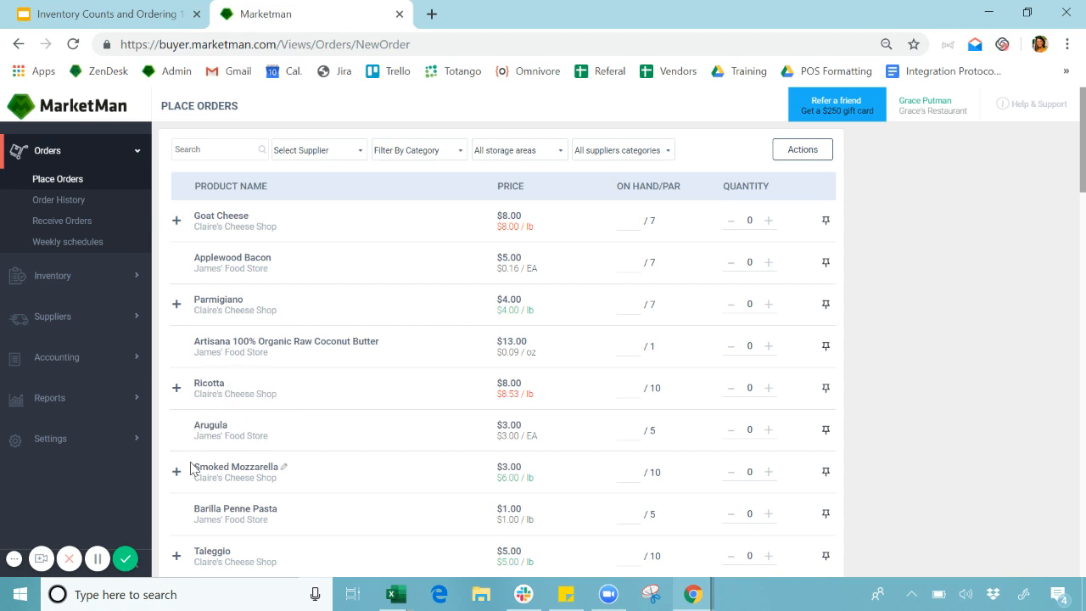
# Compare the alternative supplier options and prices for Taleggio and Goat Cheese in the order list.
pyautogui.scroll(-2, 190, 468)
pyautogui.click(177, 387)
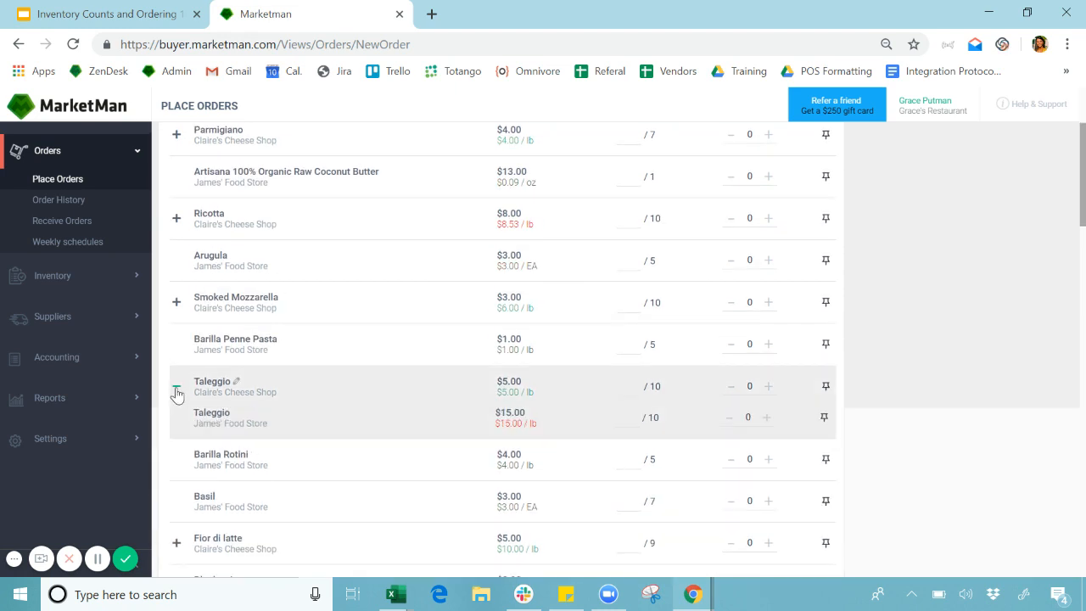
pyautogui.click(176, 387)
pyautogui.scroll(2, 176, 392)
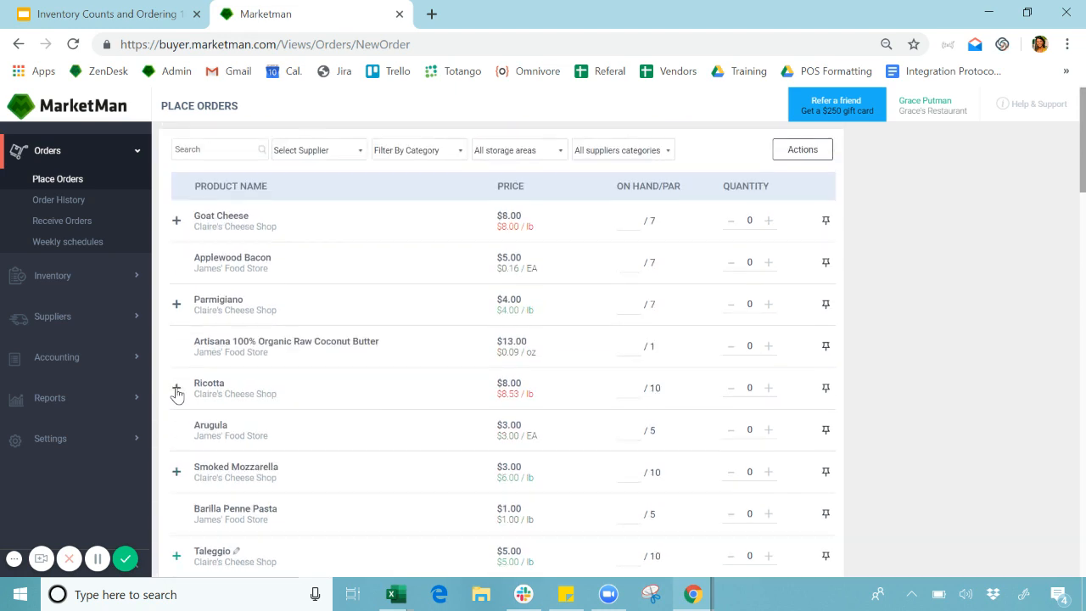
pyautogui.click(176, 220)
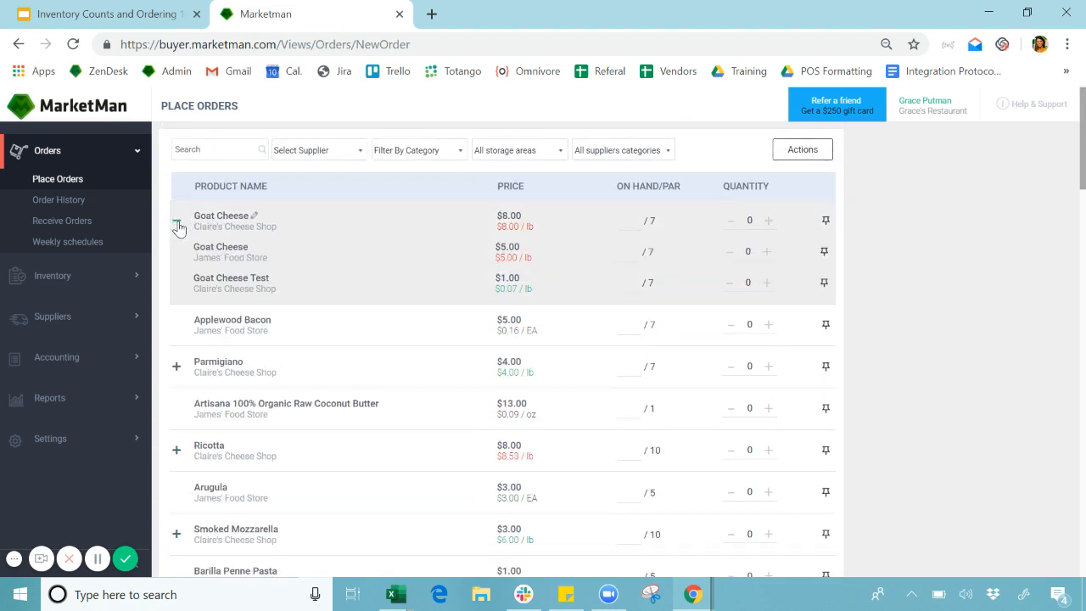
pyautogui.click(177, 220)
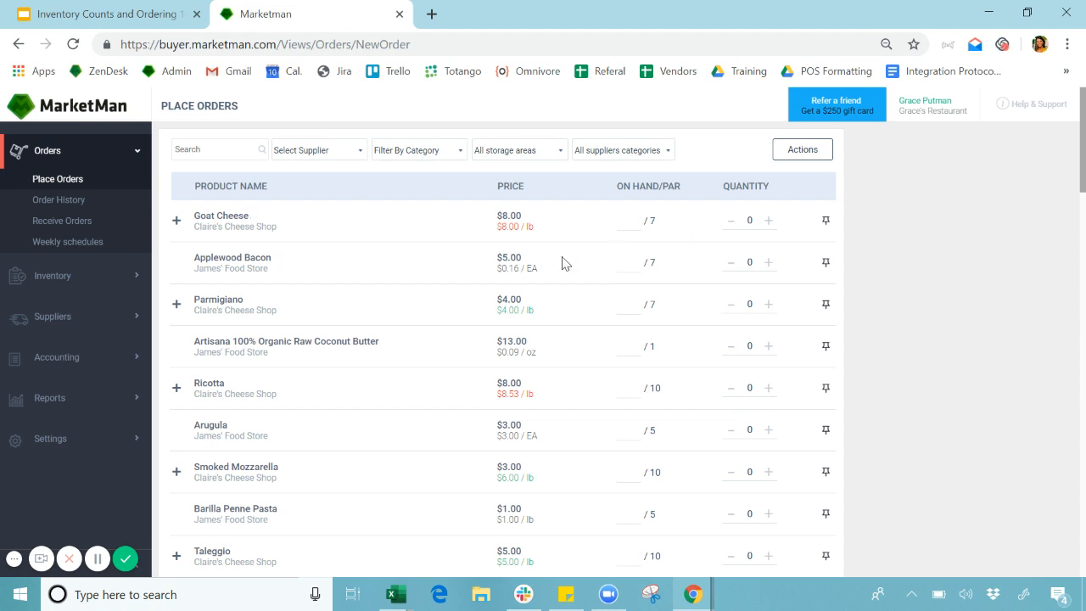
# Add 2 Goat Cheese, 2 Applewood Bacon, 1 Artisana 100% Organic Raw Coconut Butter and 1 Ricotta to the supplier orders.
pyautogui.doubleClick(768, 220)
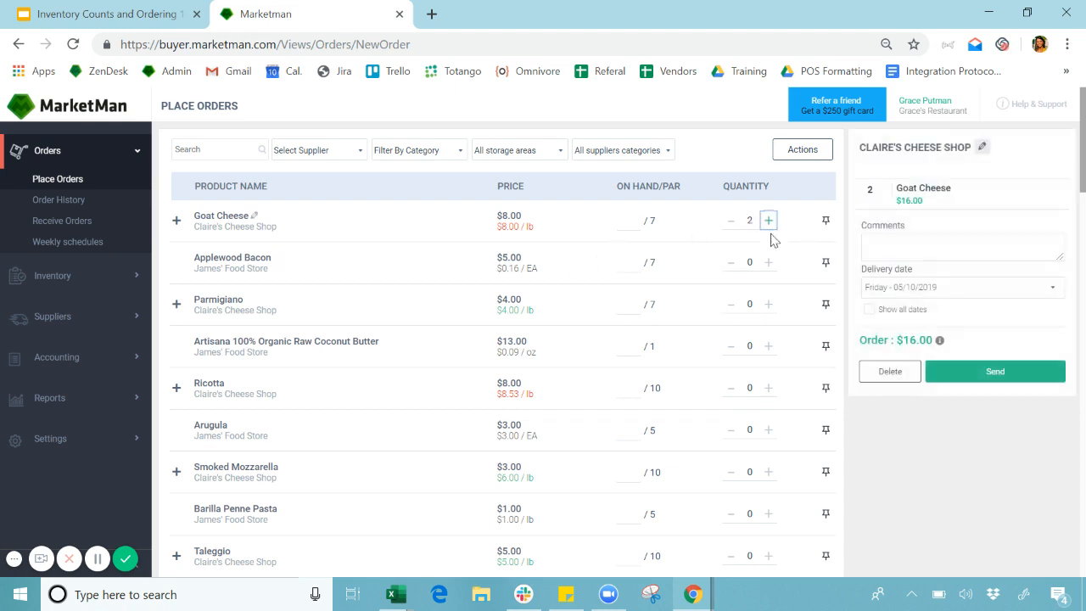
pyautogui.doubleClick(768, 262)
pyautogui.click(769, 345)
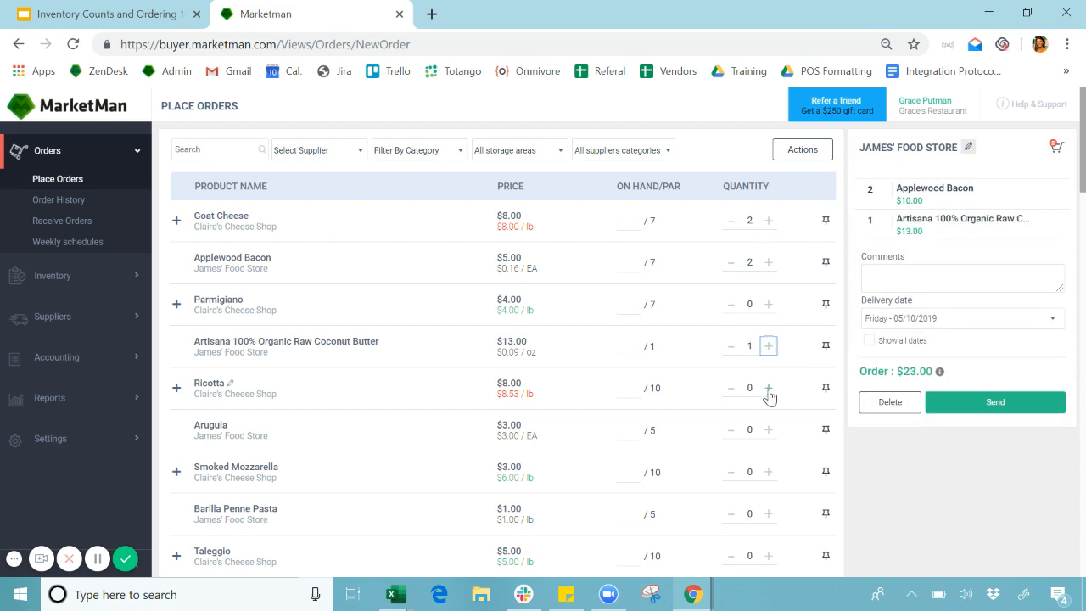
pyautogui.click(768, 388)
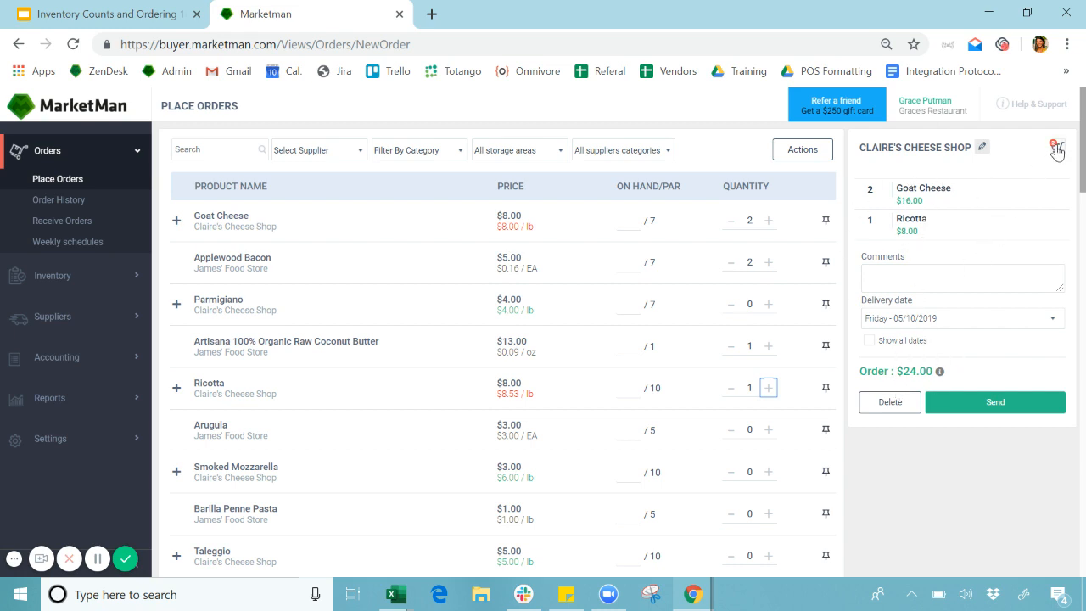
# View the James' Food Store cart and return to the Claire's Cheese Shop cart.
pyautogui.click(1058, 151)
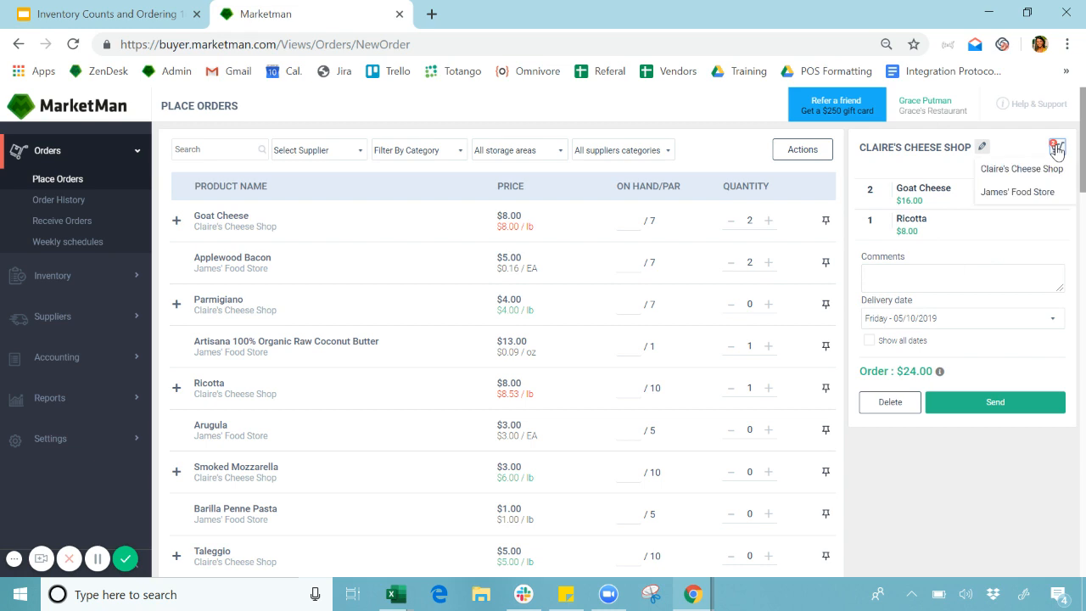
pyautogui.click(1036, 193)
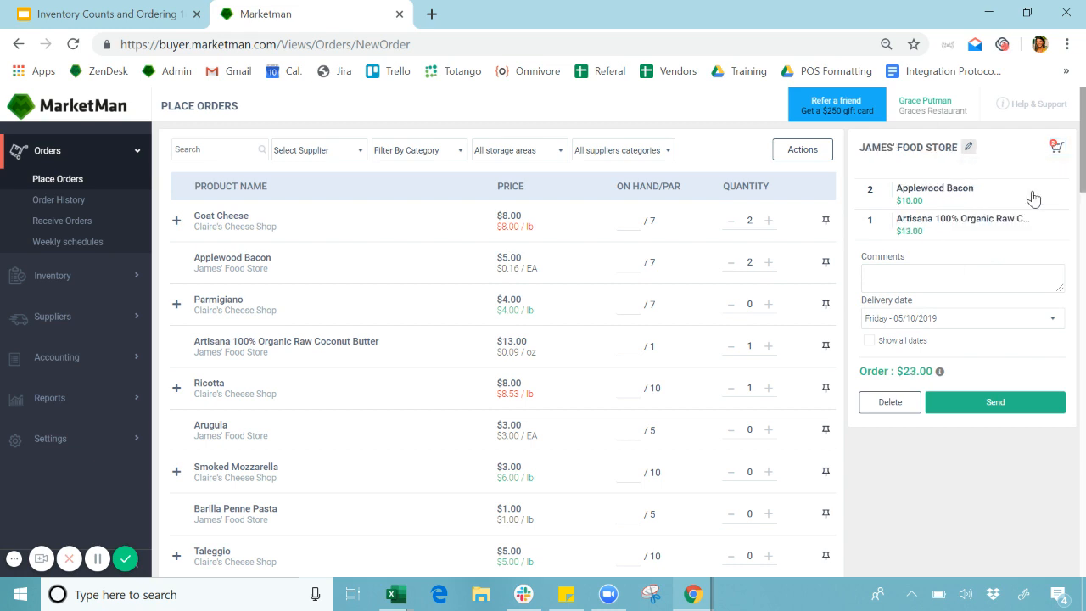
pyautogui.click(1051, 154)
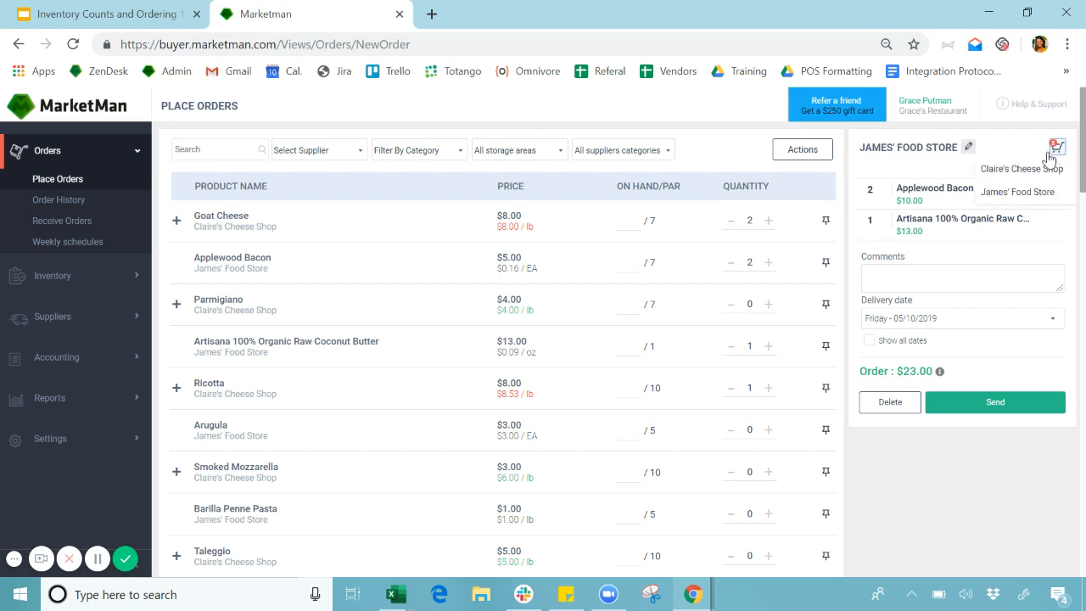
pyautogui.click(993, 169)
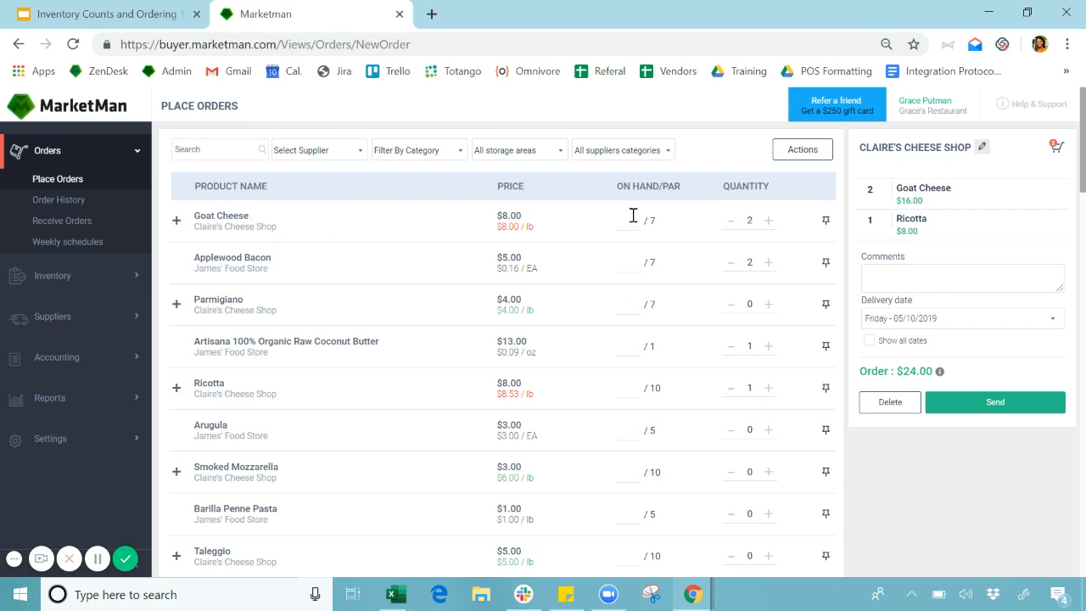
# Filter the products to James' Food Store and fill their quantities to par, overriding the existing on-hand quantities.
pyautogui.click(328, 150)
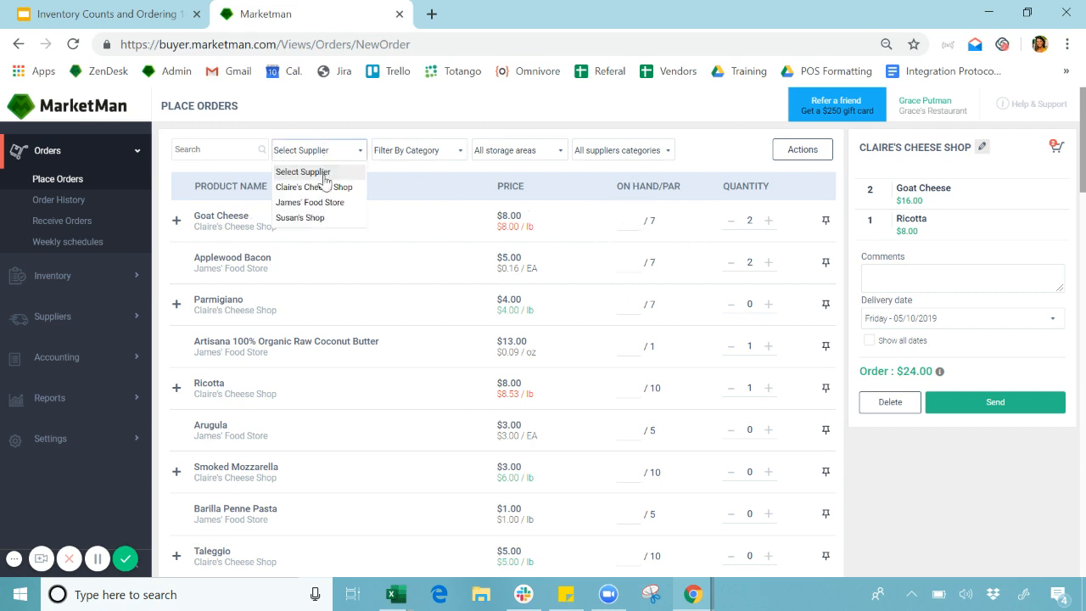
pyautogui.click(325, 203)
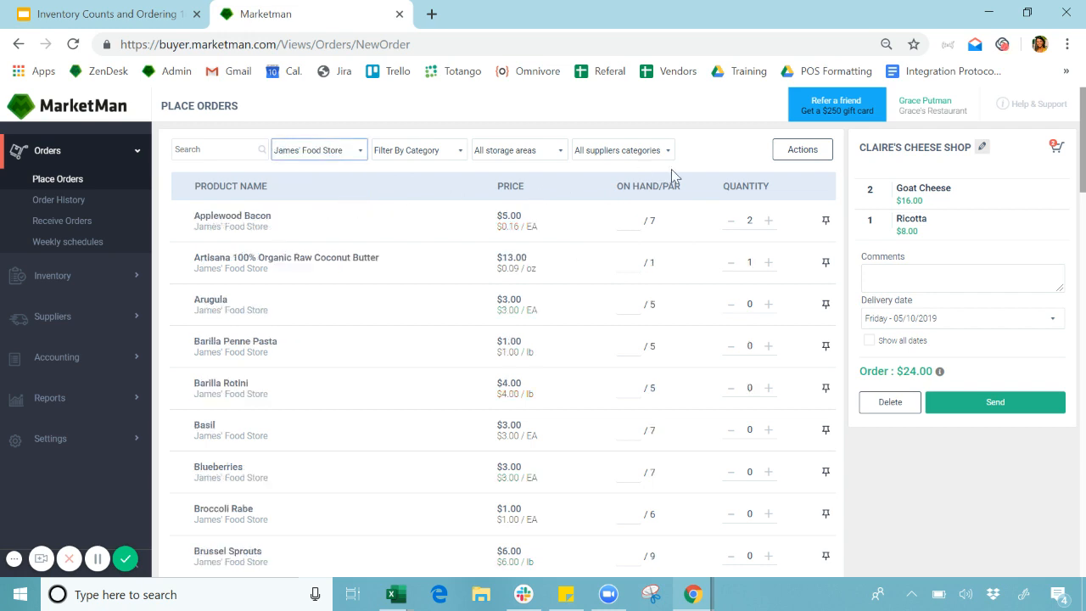
pyautogui.click(802, 150)
pyautogui.click(768, 184)
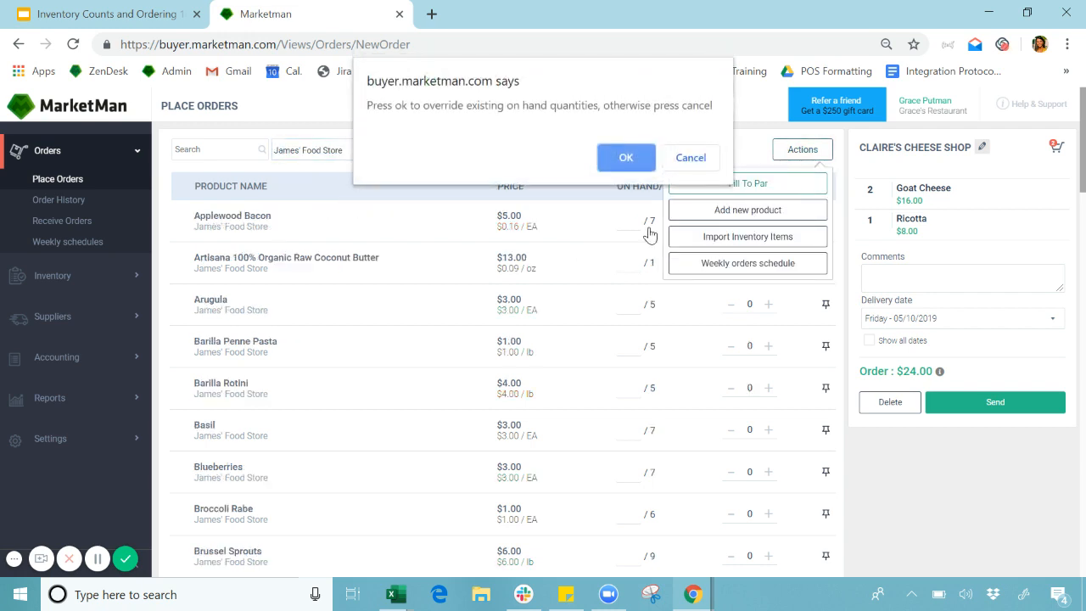
pyautogui.click(624, 157)
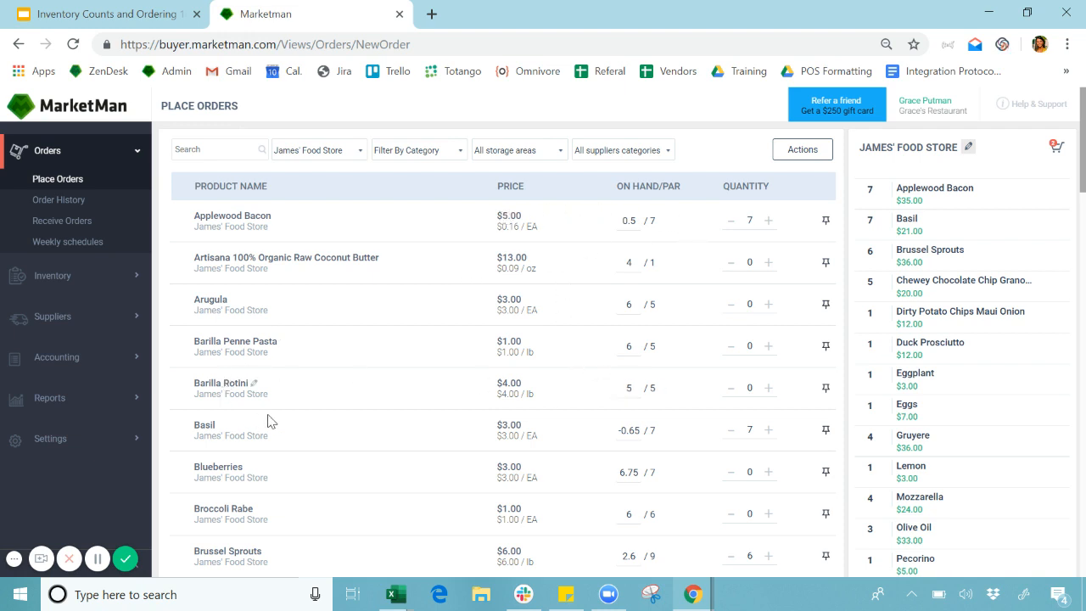
# Review the James' Food Store order, choose Friday 05/10/2019 as its delivery date, and send it.
pyautogui.scroll(-1, 254, 395)
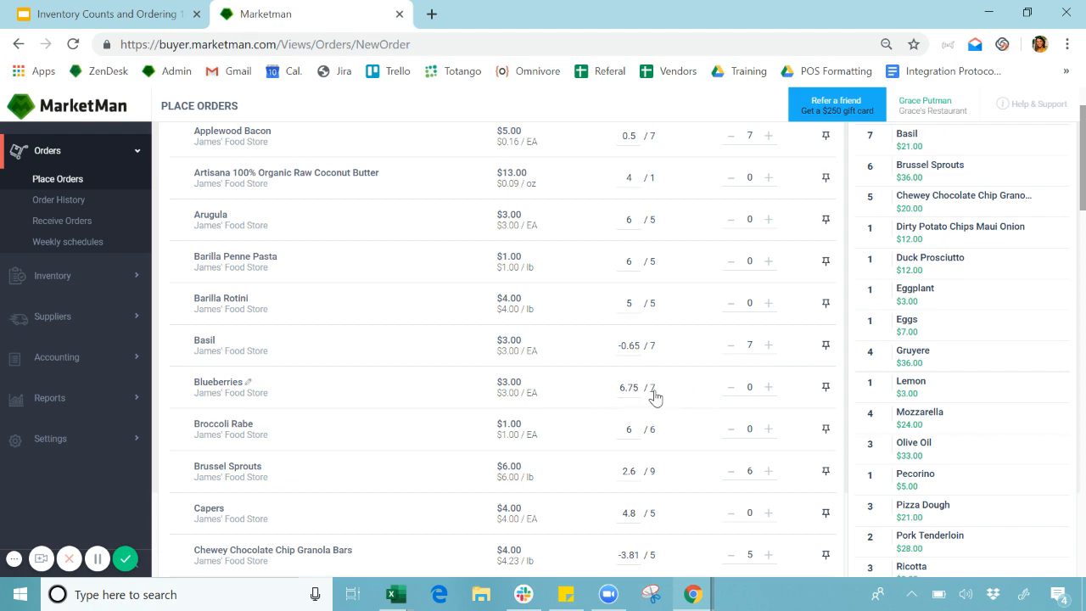
pyautogui.scroll(1, 654, 397)
pyautogui.scroll(-5, 970, 291)
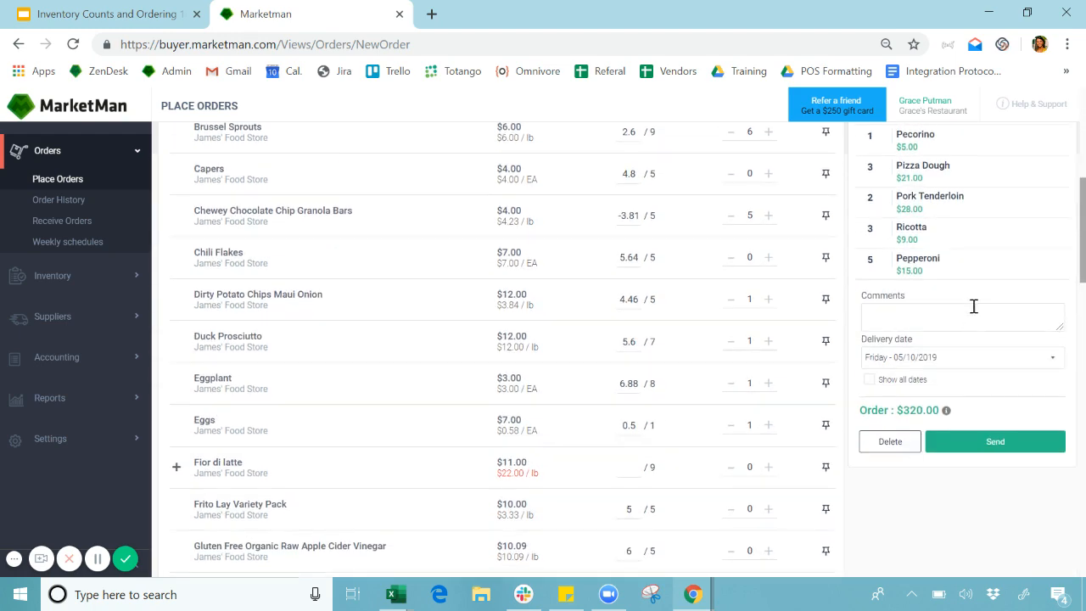
pyautogui.scroll(4, 974, 305)
pyautogui.scroll(1, 987, 187)
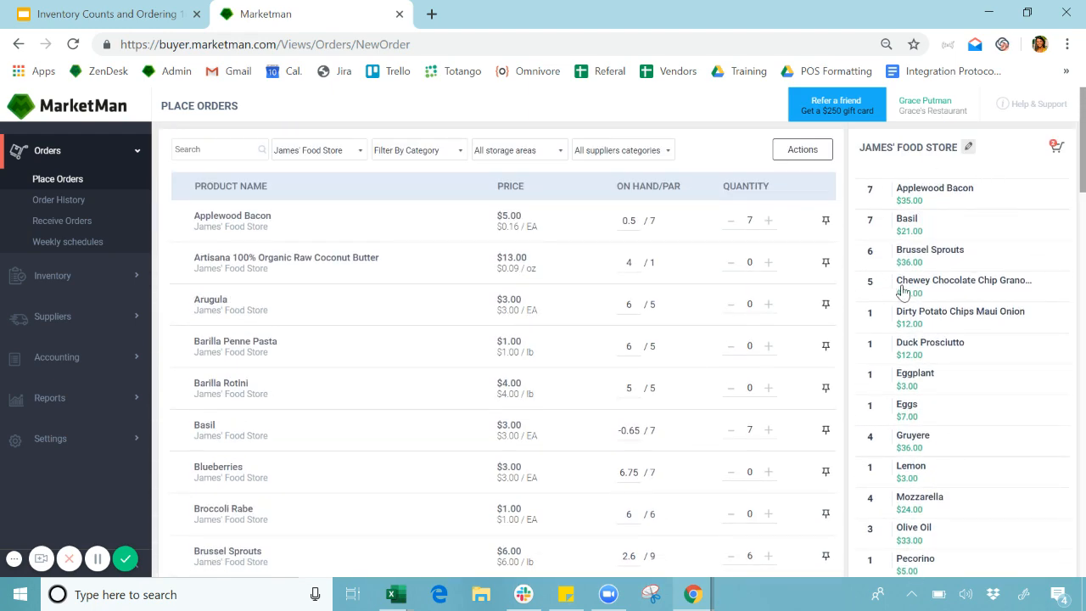
pyautogui.scroll(-5, 902, 291)
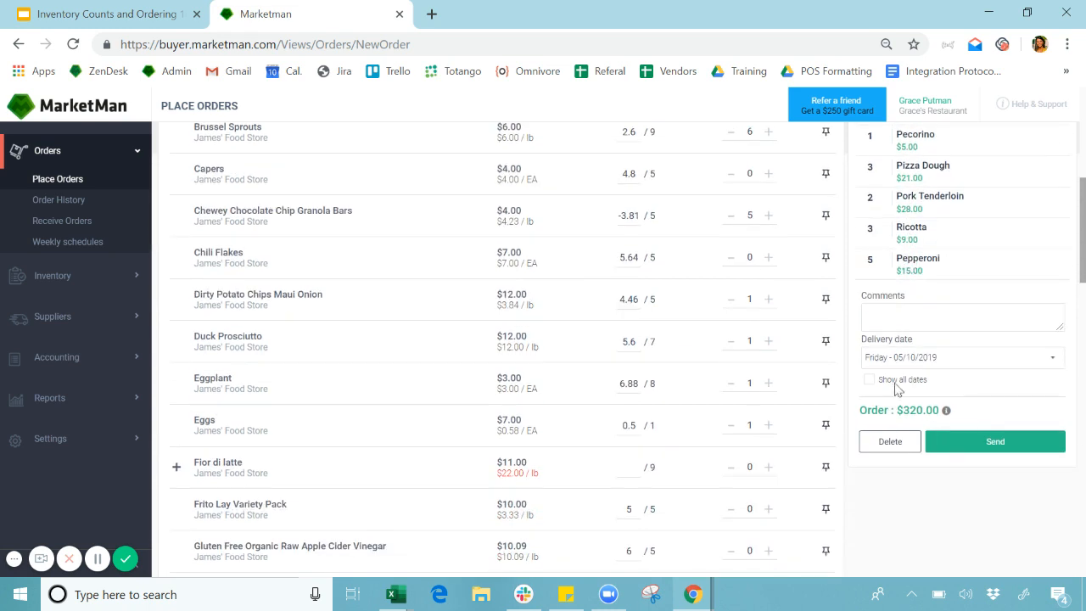
pyautogui.click(905, 359)
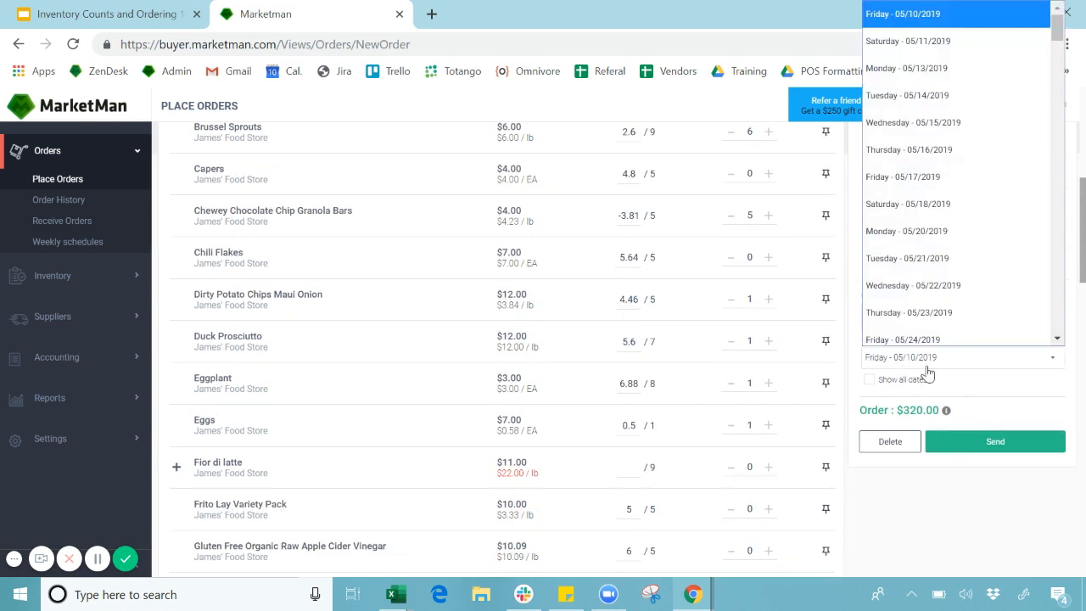
pyautogui.click(931, 12)
pyautogui.click(964, 443)
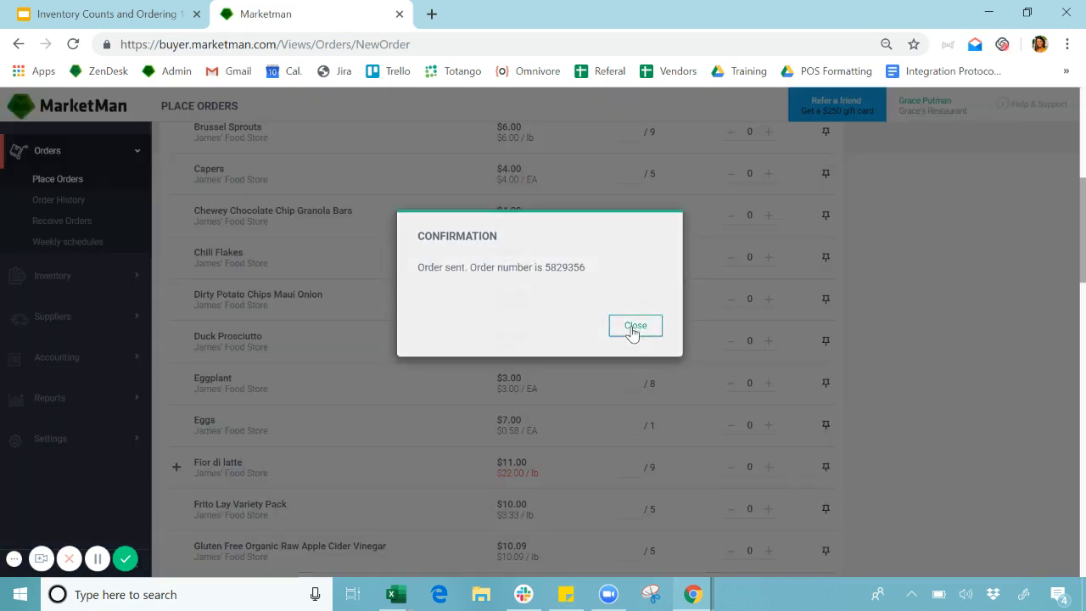
pyautogui.click(635, 326)
# Look over the order history and receive the sent James' Food Store order with a manually entered invoice.
pyautogui.click(82, 204)
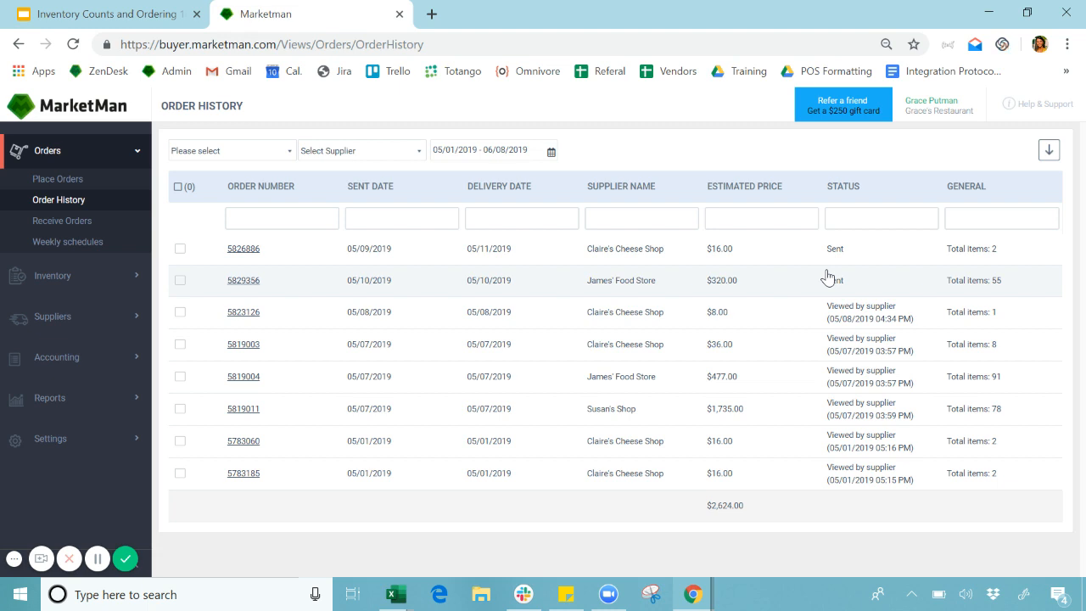
pyautogui.click(103, 223)
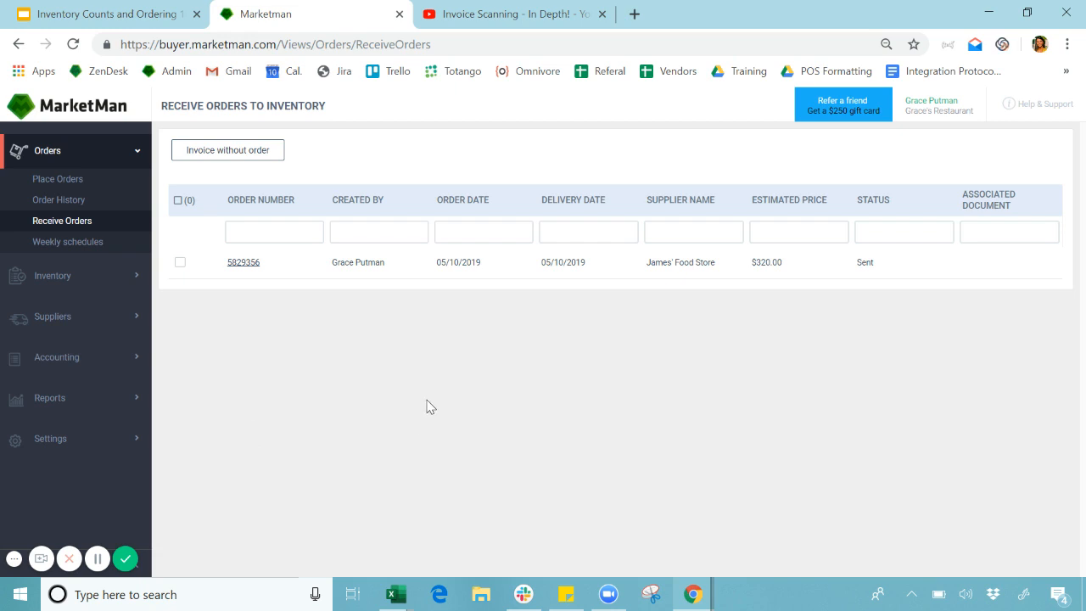
pyautogui.click(243, 263)
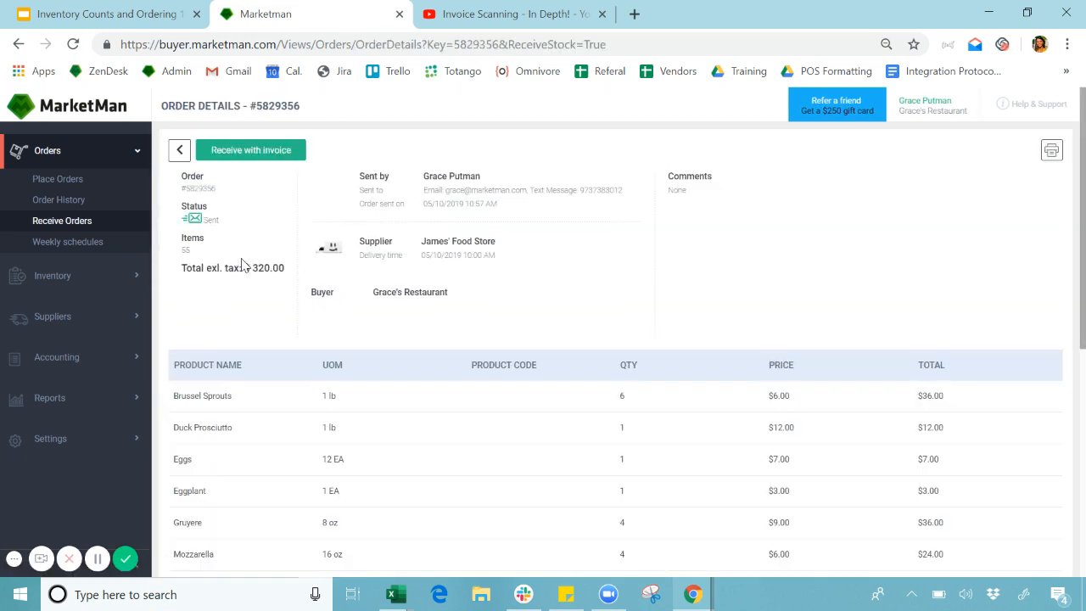
pyautogui.click(254, 152)
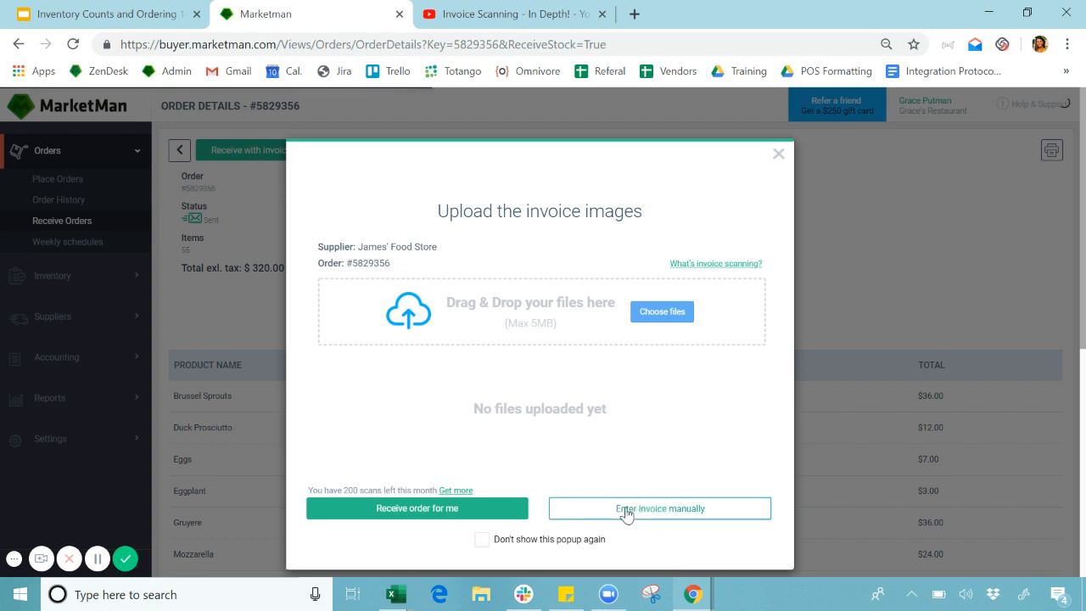
pyautogui.click(654, 518)
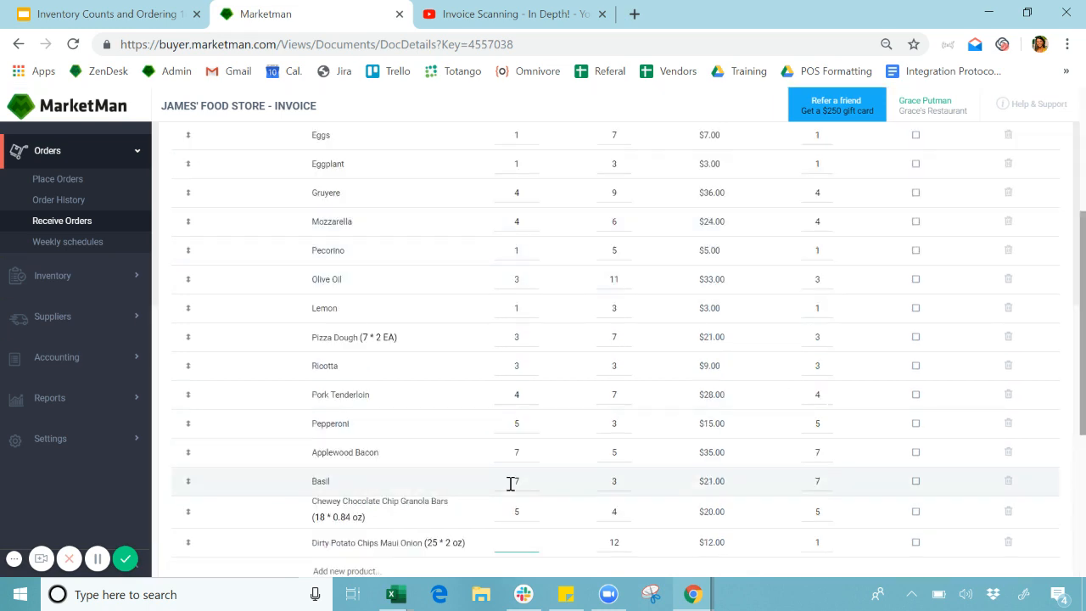
# Enter the invoice's document number and set its total including tax to 320.
pyautogui.scroll(3, 504, 381)
pyautogui.scroll(1, 501, 381)
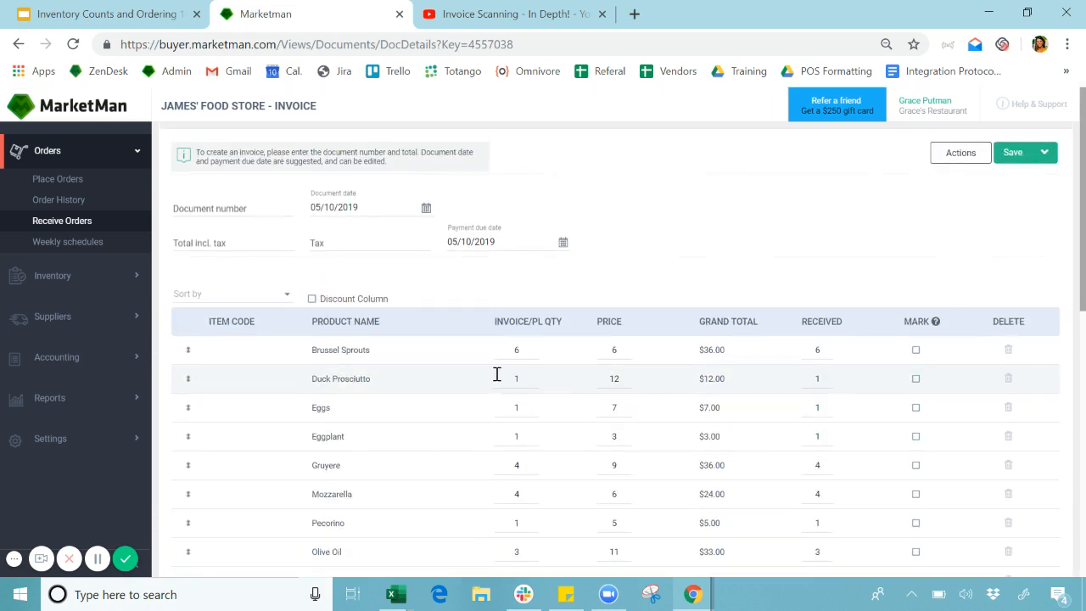
pyautogui.click(235, 209)
pyautogui.press('capslock')
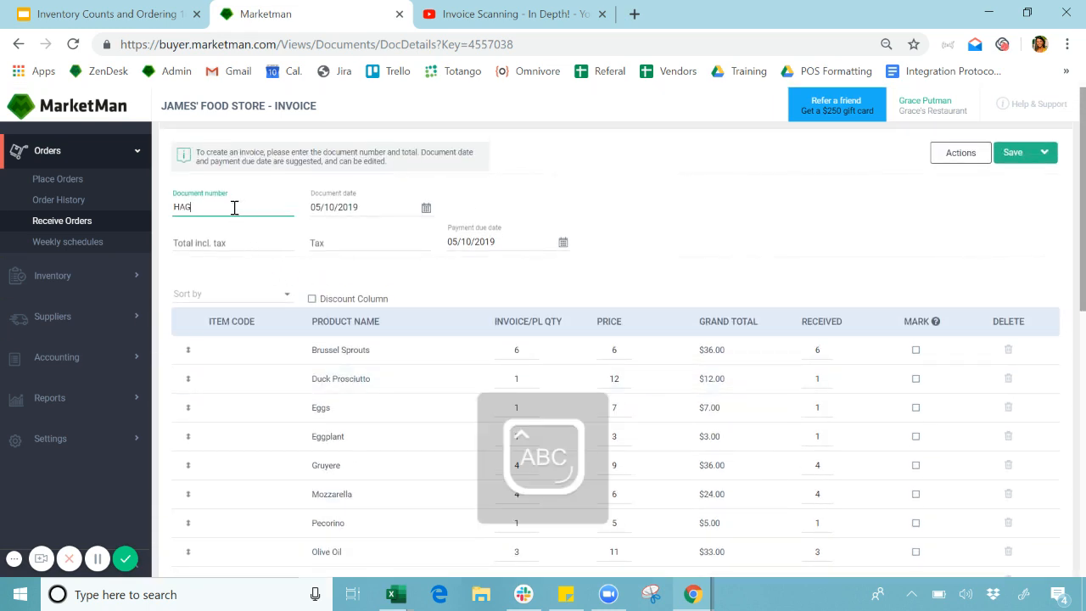
pyautogui.write('HAGG2DW')
pyautogui.press('capslock')
pyautogui.scroll(-8, 840, 437)
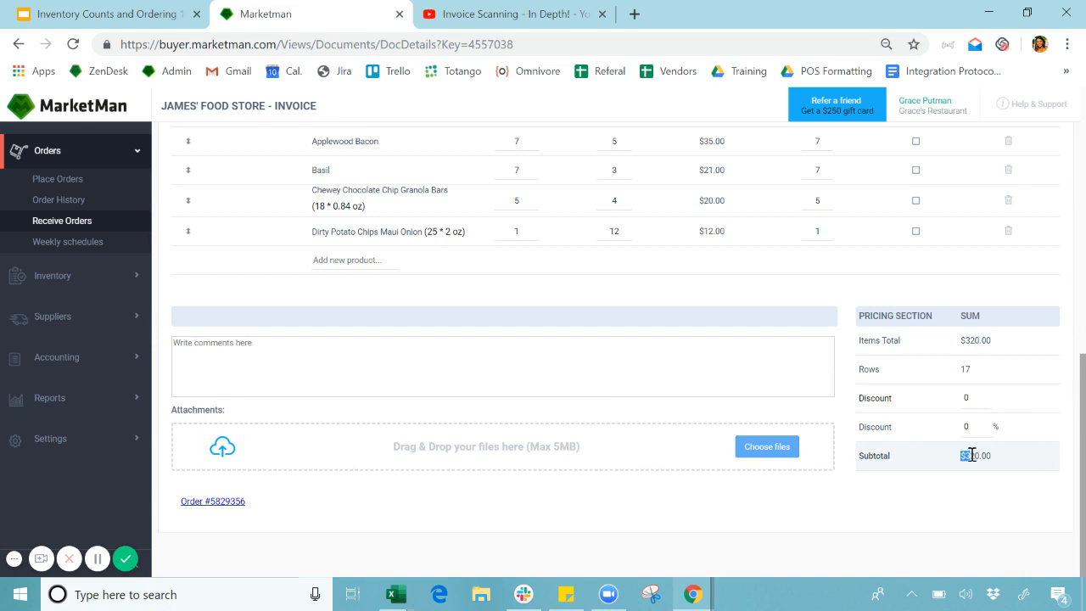
pyautogui.scroll(10, 910, 456)
pyautogui.click(257, 243)
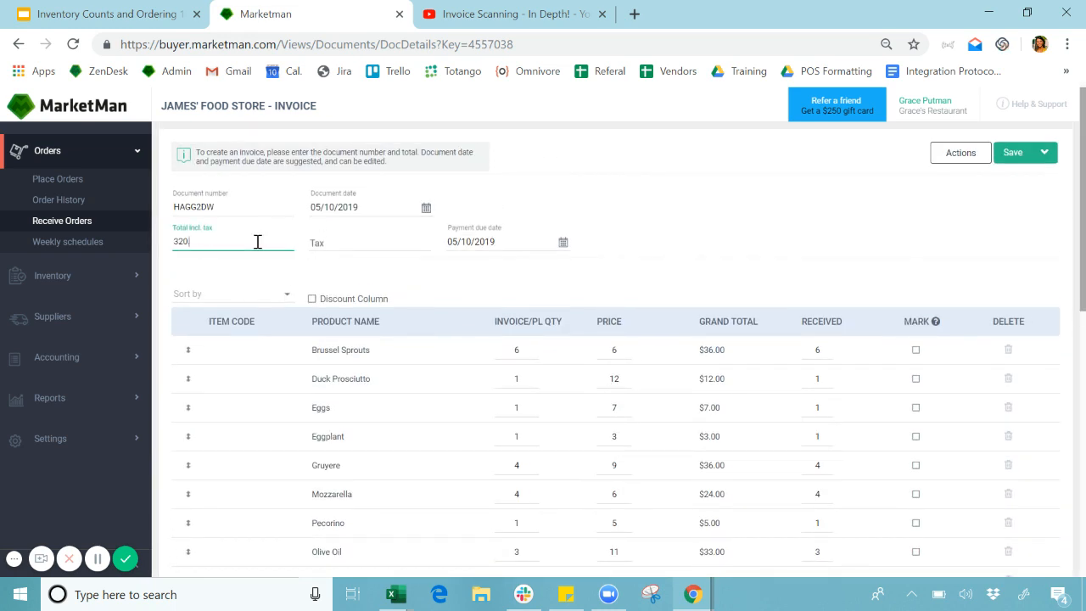
pyautogui.press('Tab')
pyautogui.click(679, 245)
# Set the Basil price on the invoice to 2.00 and choose Update Price instead of Credit for it.
pyautogui.scroll(-2, 594, 255)
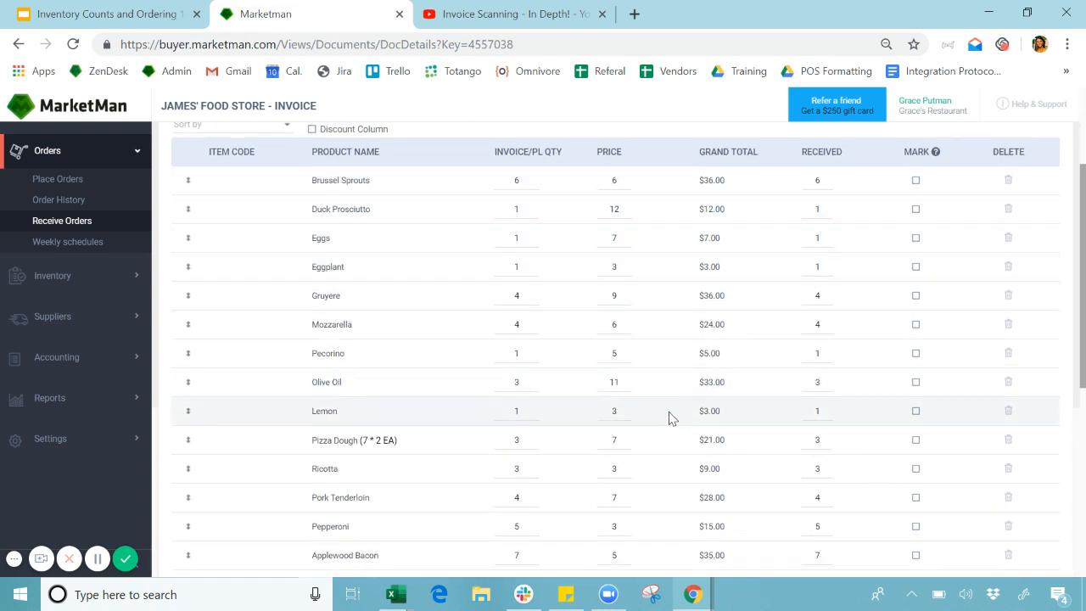
pyautogui.scroll(-2, 669, 417)
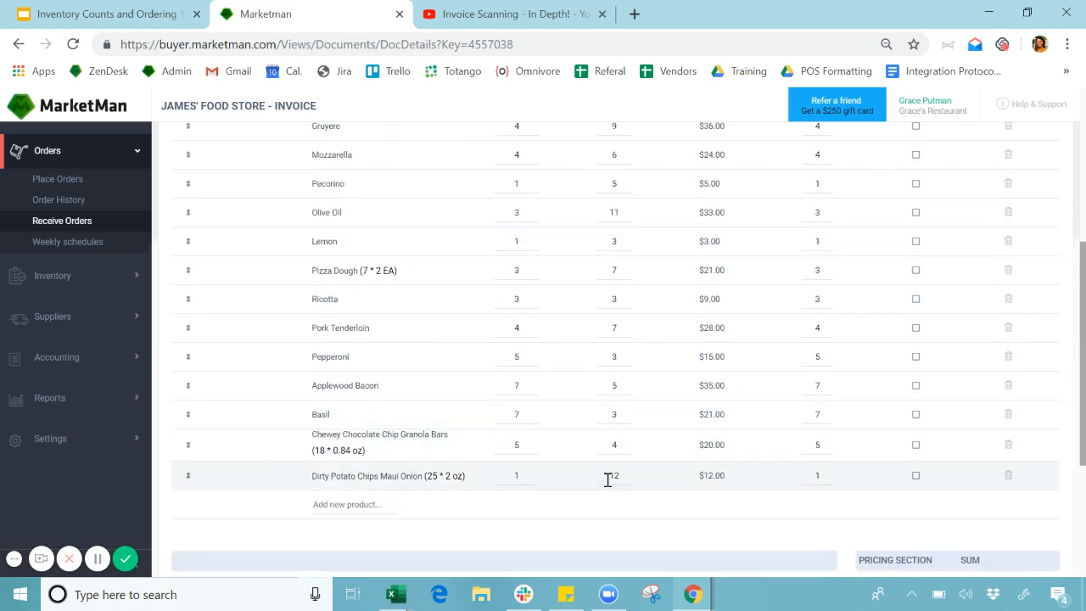
pyautogui.scroll(-1, 599, 433)
pyautogui.click(624, 327)
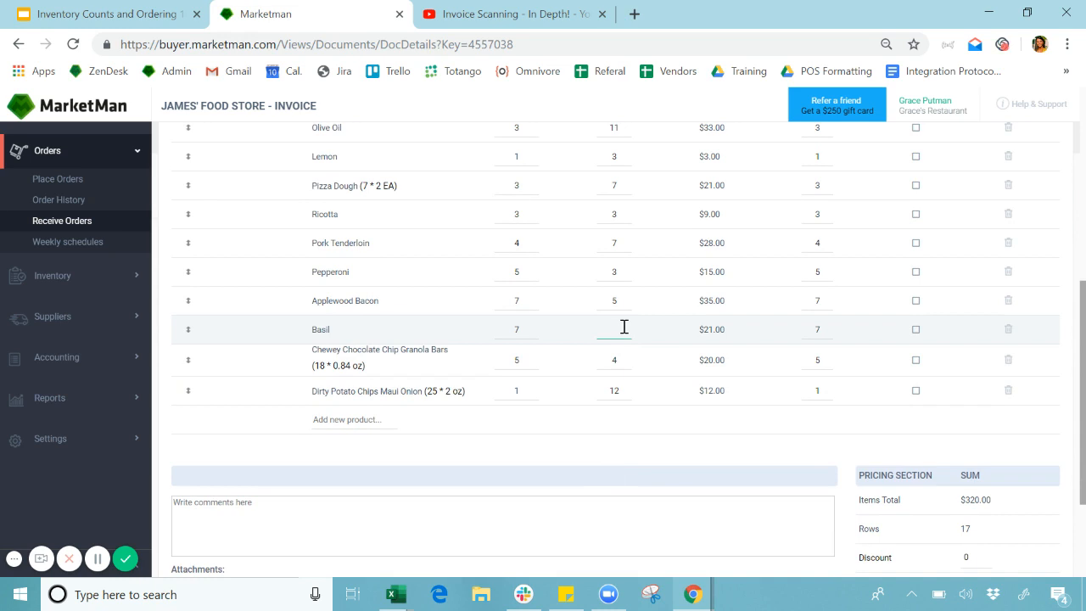
pyautogui.write('2')
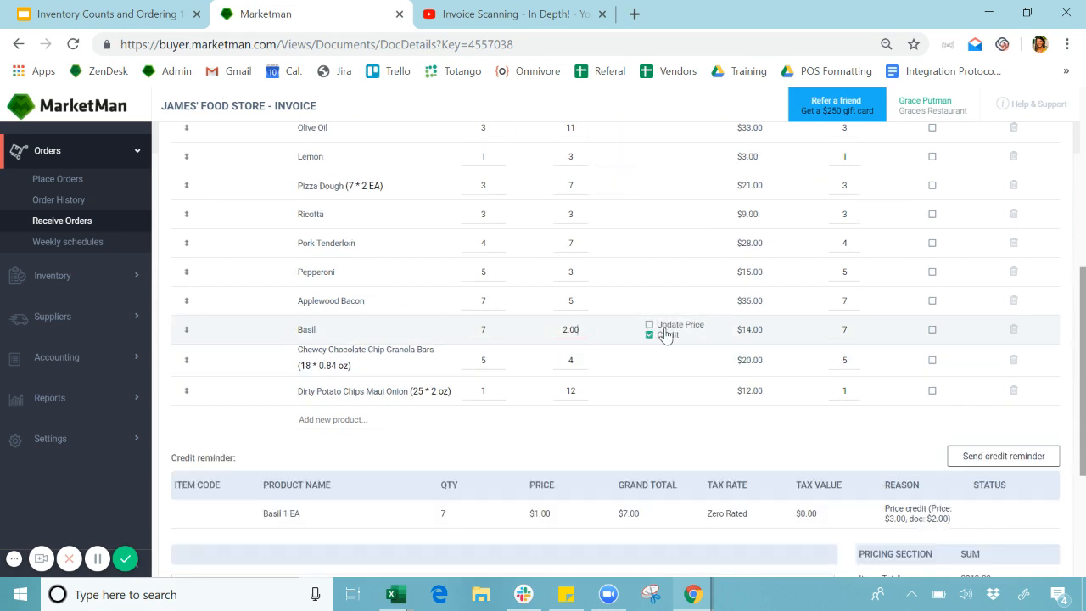
pyautogui.click(650, 327)
pyautogui.click(650, 335)
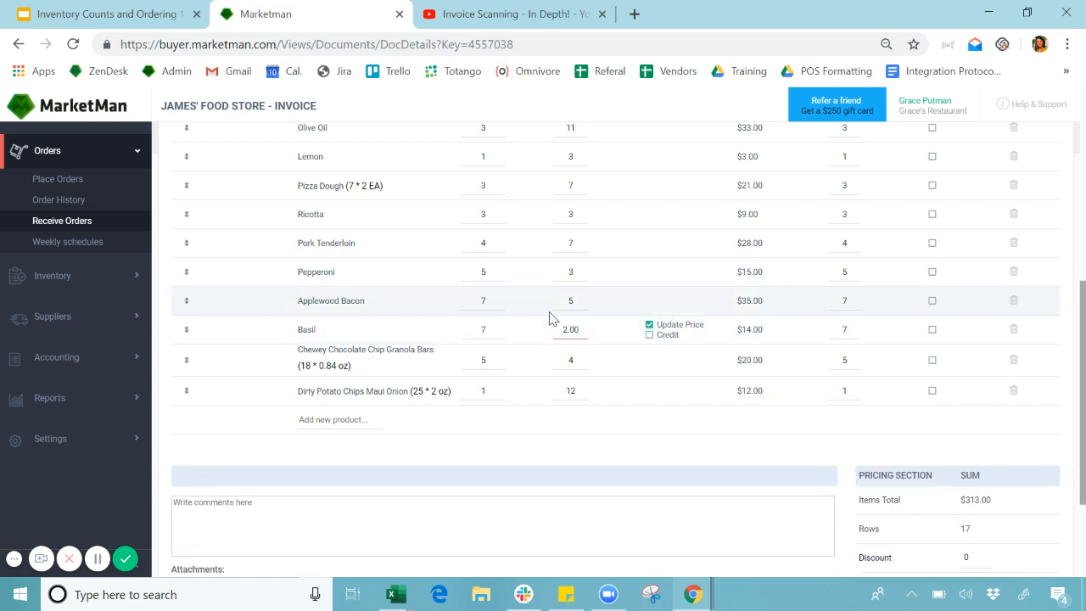
# Clear the Basil credit option, set the Basil price back to 3, and save the James' Food Store invoice.
pyautogui.click(650, 335)
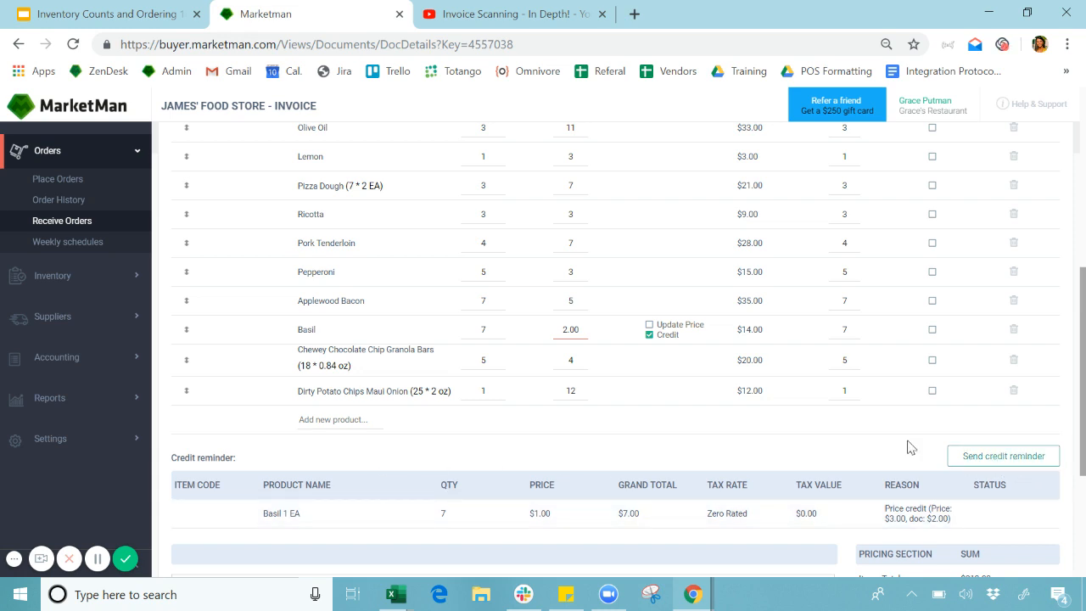
pyautogui.click(650, 335)
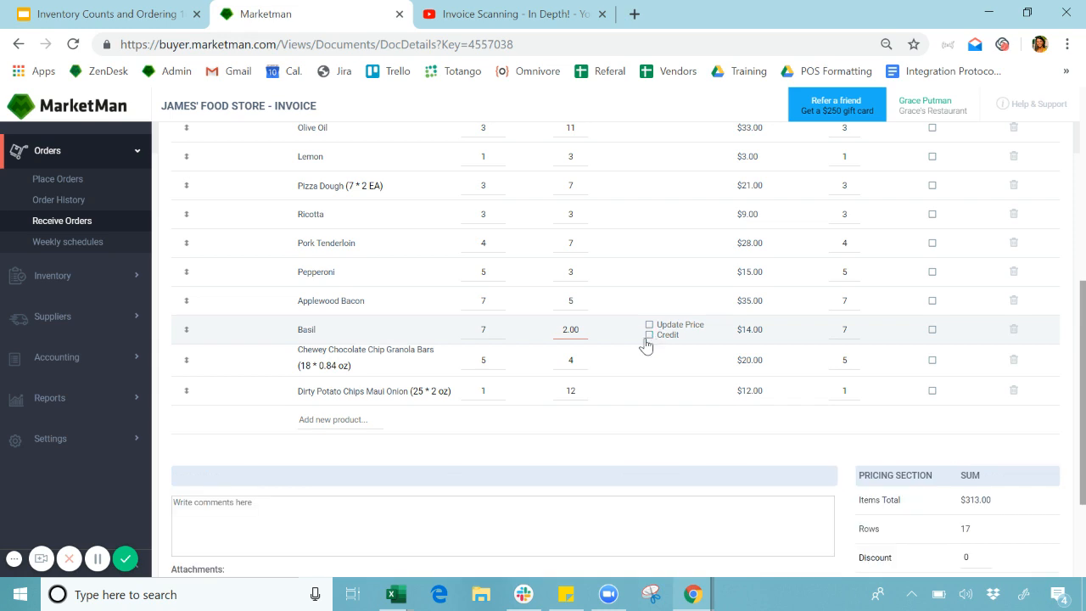
pyautogui.write('3')
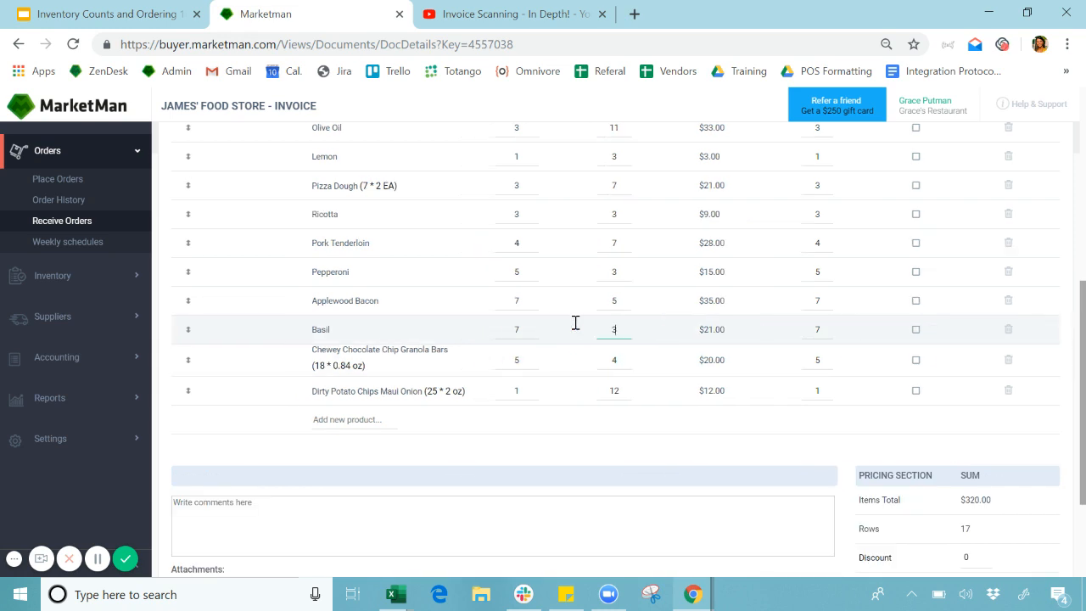
pyautogui.write('20.00')
pyautogui.scroll(5, 670, 424)
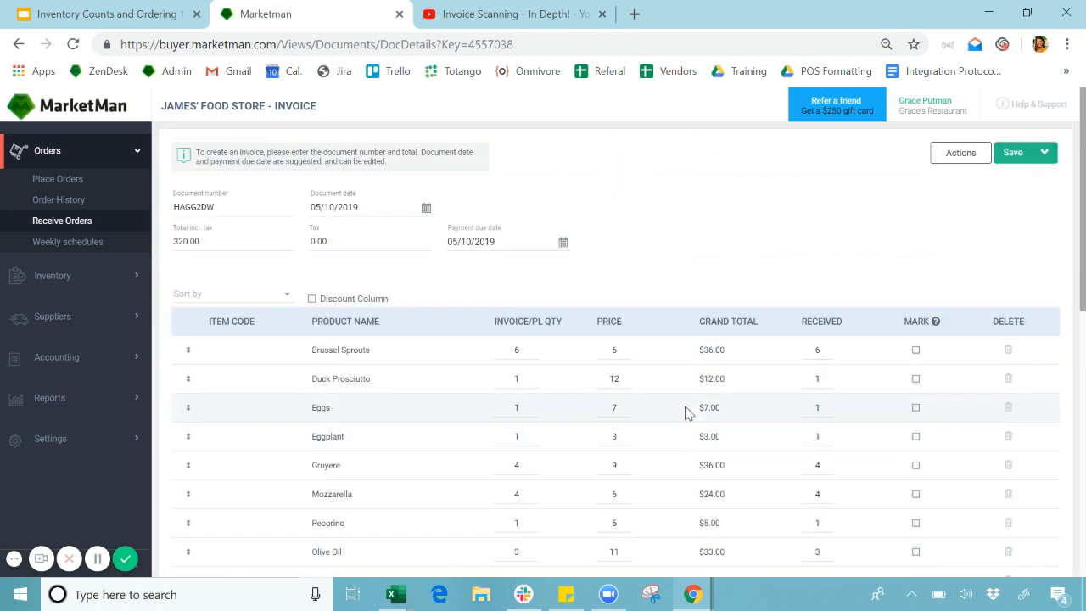
pyautogui.click(1012, 153)
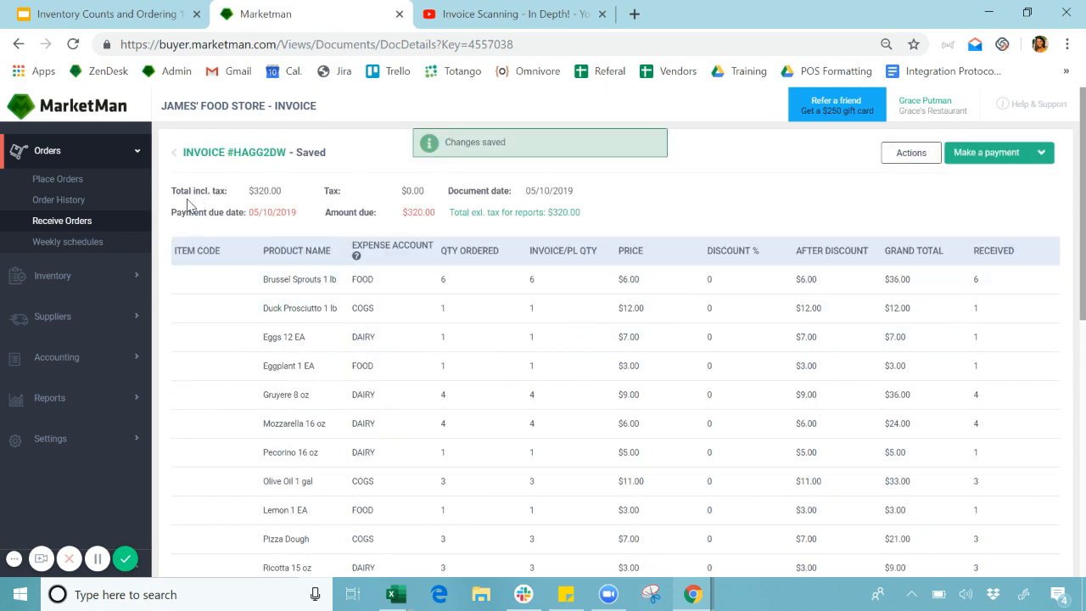
# Start an invoice without an order for James' Food Store and choose to enter it manually.
pyautogui.click(88, 226)
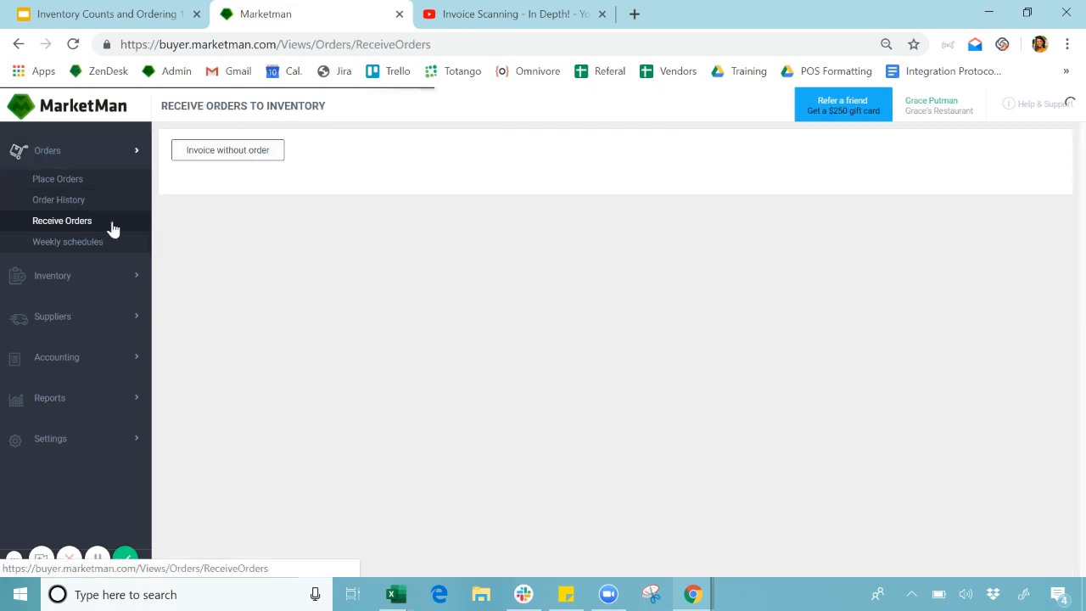
pyautogui.click(226, 153)
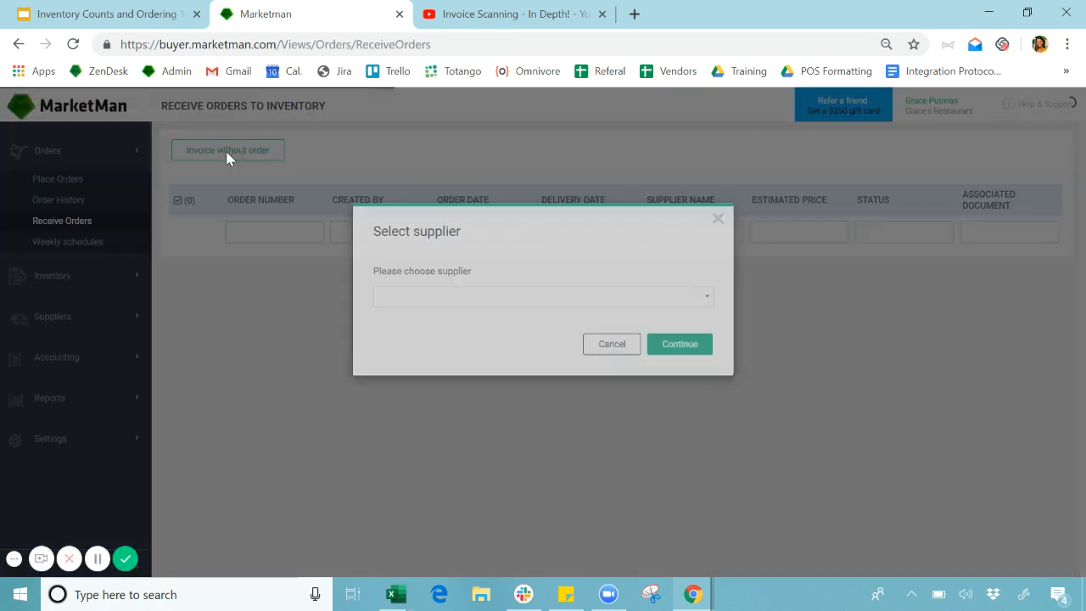
pyautogui.click(478, 303)
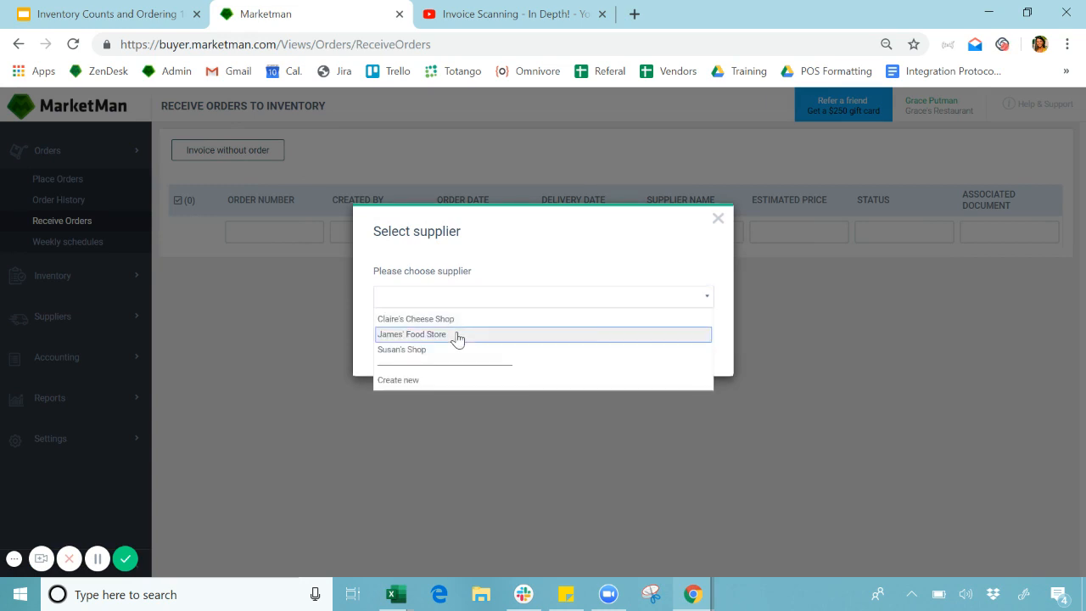
pyautogui.click(455, 339)
pyautogui.click(684, 348)
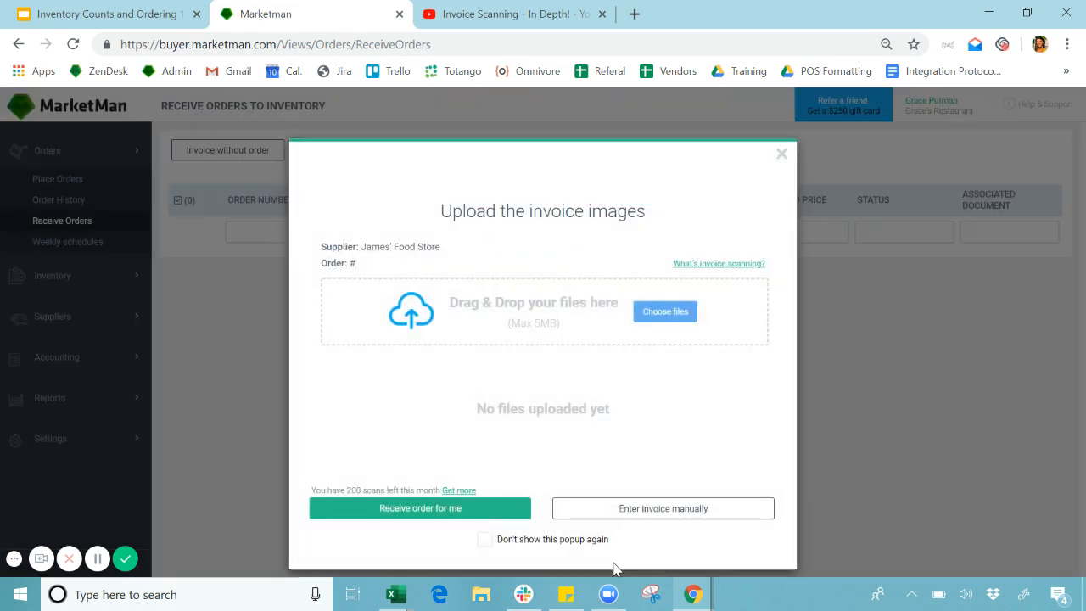
pyautogui.click(638, 512)
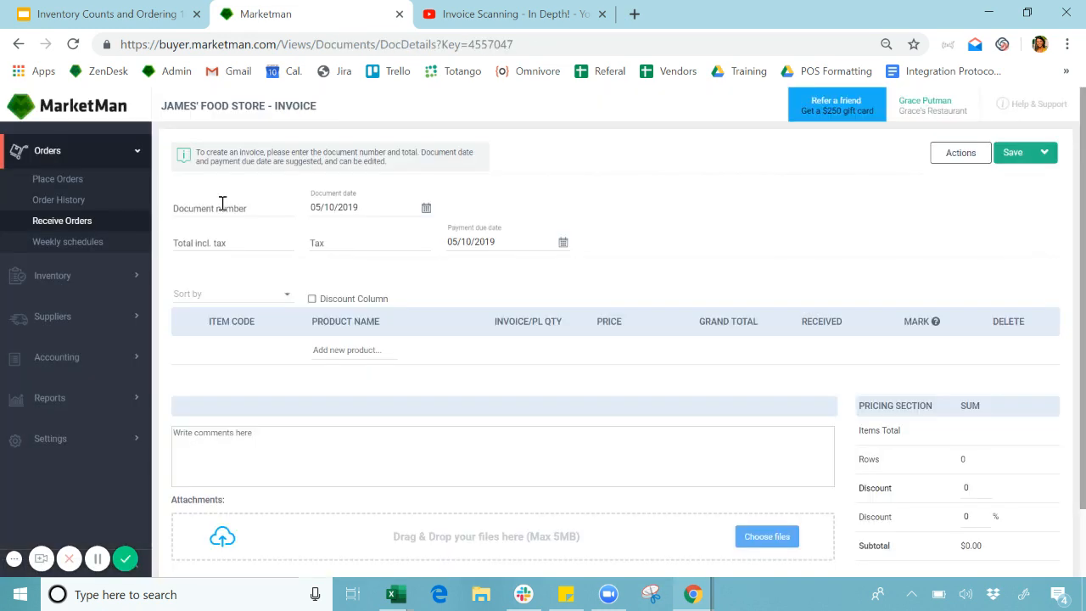
# Enter the document number for the new James' Food Store invoice.
pyautogui.click(222, 203)
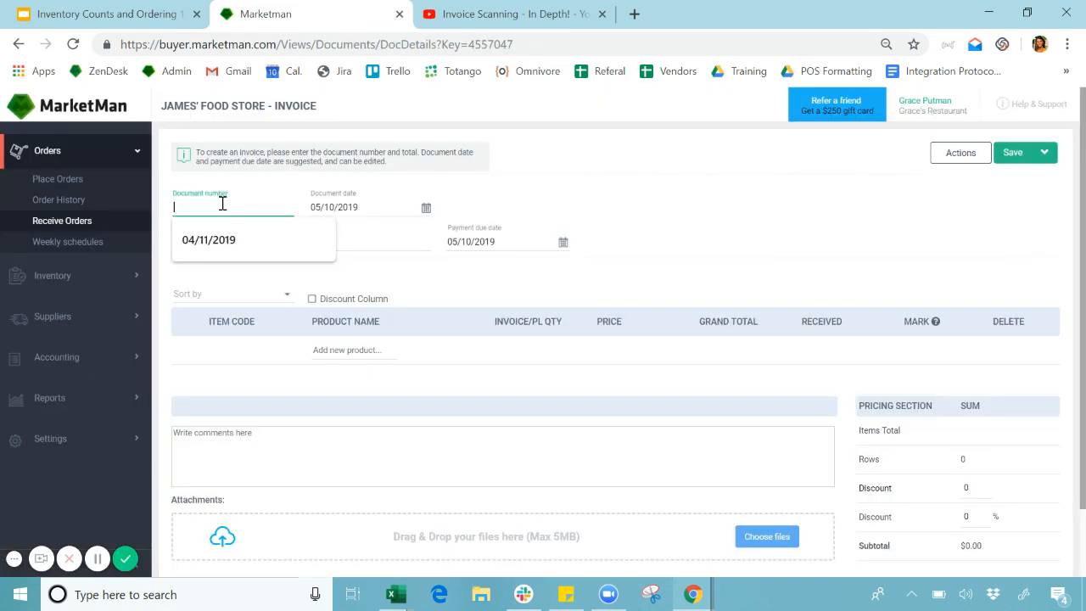
pyautogui.press('capslock')
pyautogui.write('HAG12')
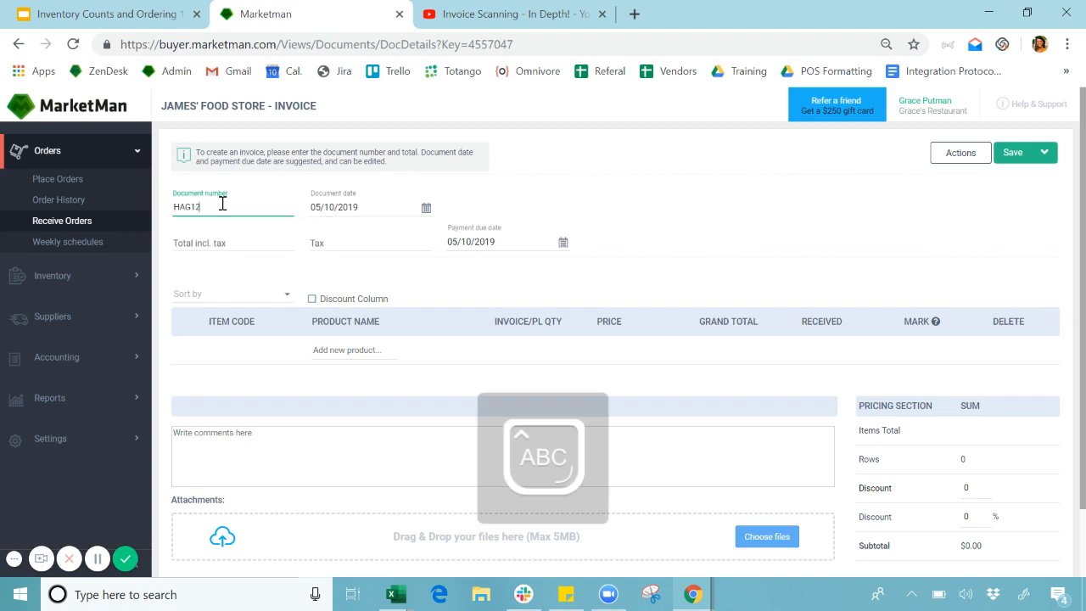
pyautogui.write('SS')
pyautogui.press('capslock')
pyautogui.click(342, 220)
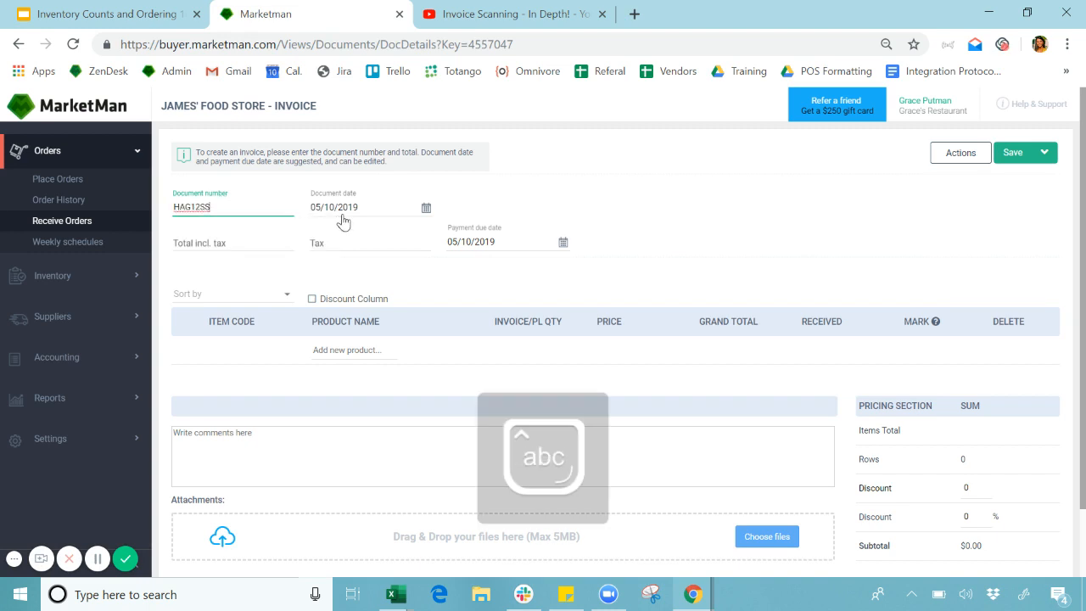
pyautogui.click(229, 243)
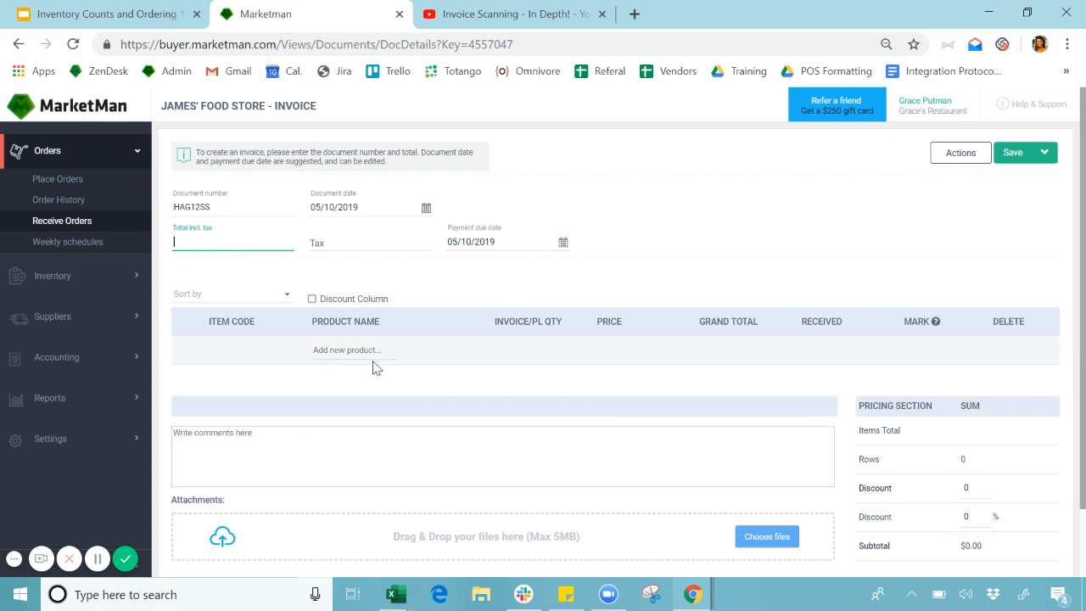
# Add Eggs with quantity 2 and Basil with quantity 1 to the invoice.
pyautogui.click(347, 349)
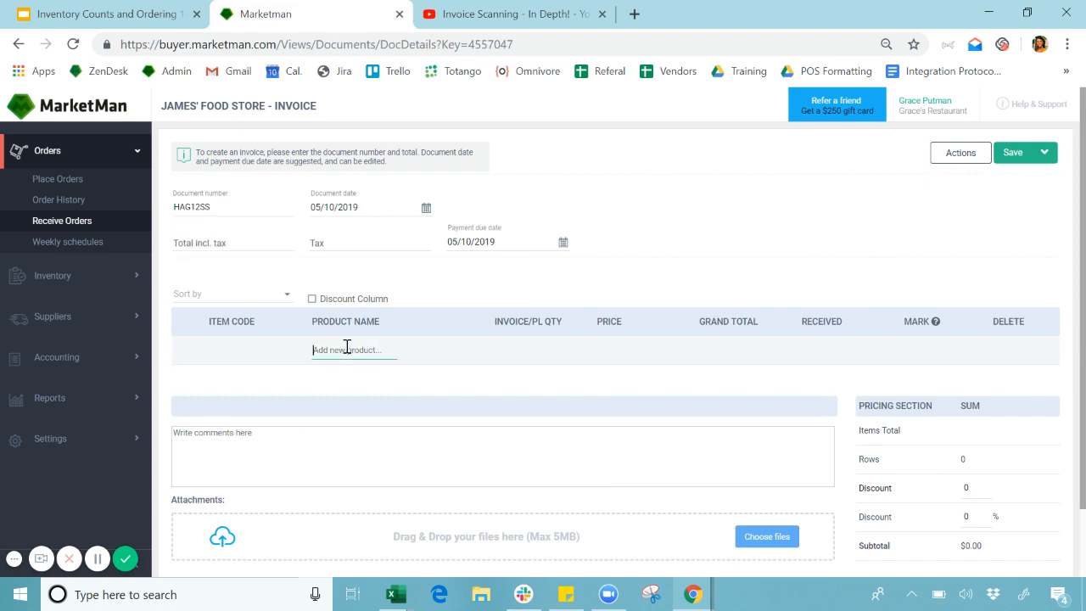
pyautogui.write('g')
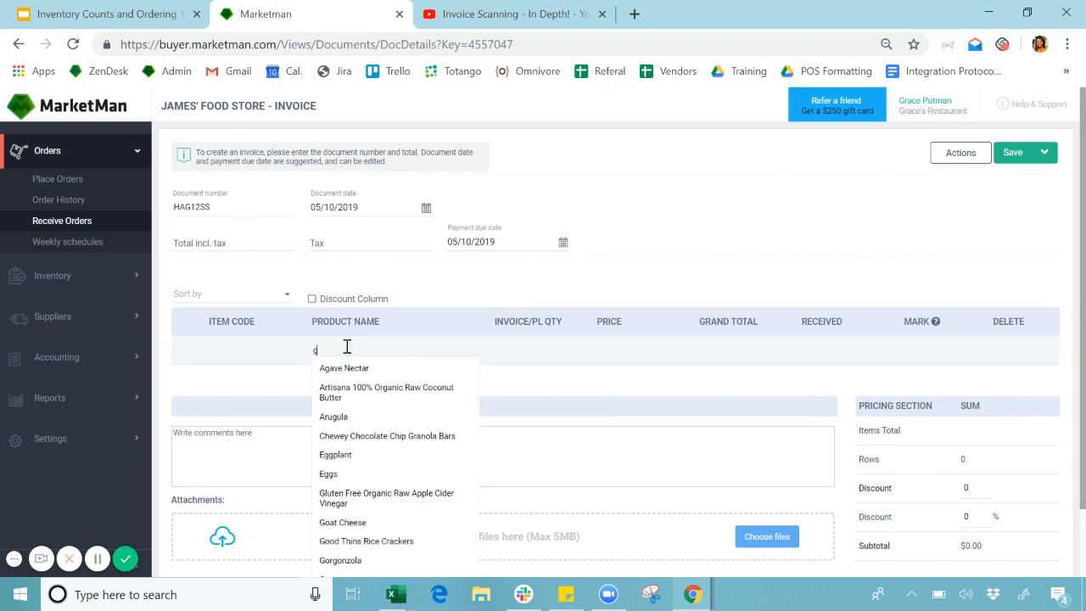
pyautogui.click(331, 474)
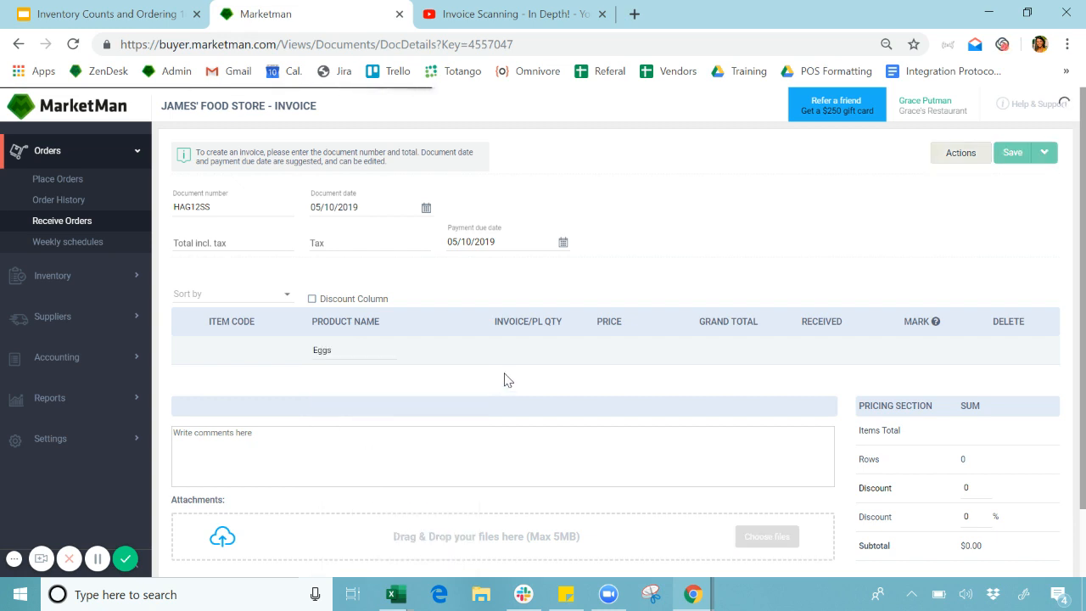
pyautogui.write('2')
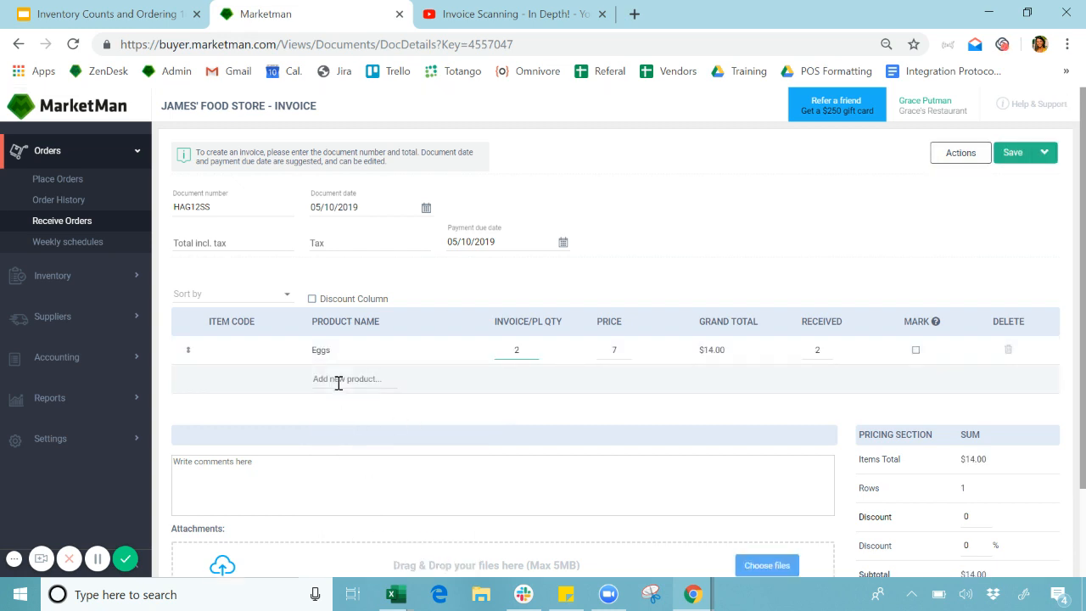
pyautogui.write('b')
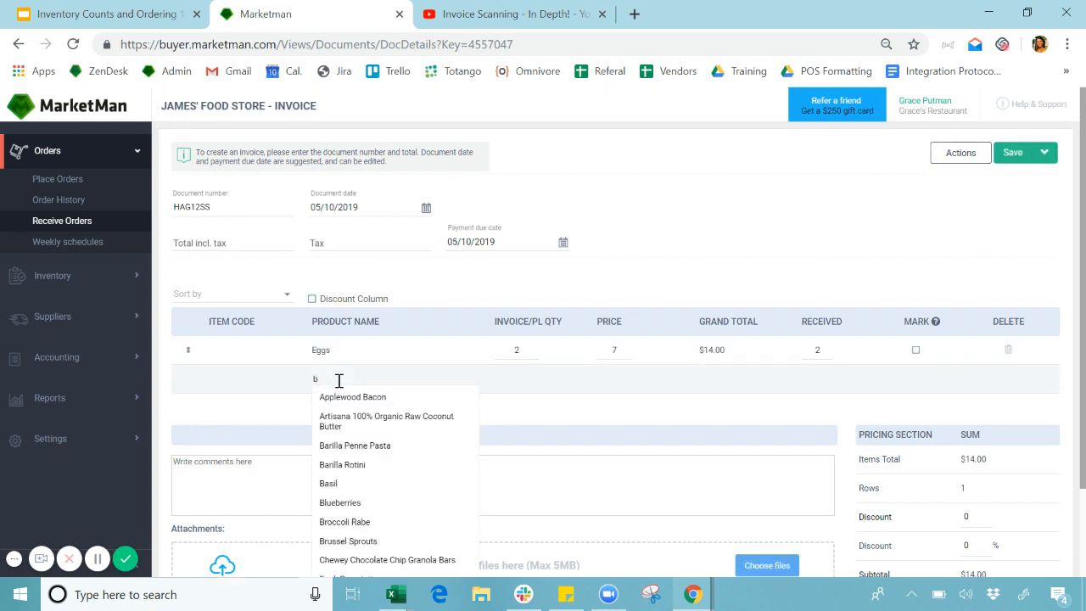
pyautogui.click(340, 482)
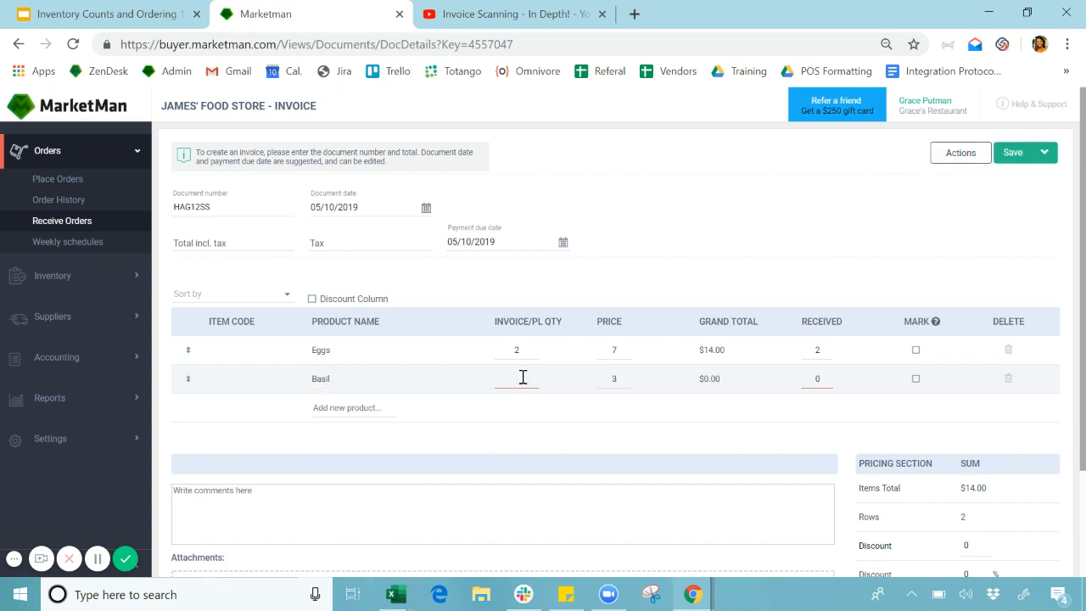
pyautogui.write('1')
# Set the invoice's total including tax to 17.00, and leave it unsaved by returning to the orders to receive.
pyautogui.scroll(-2, 677, 415)
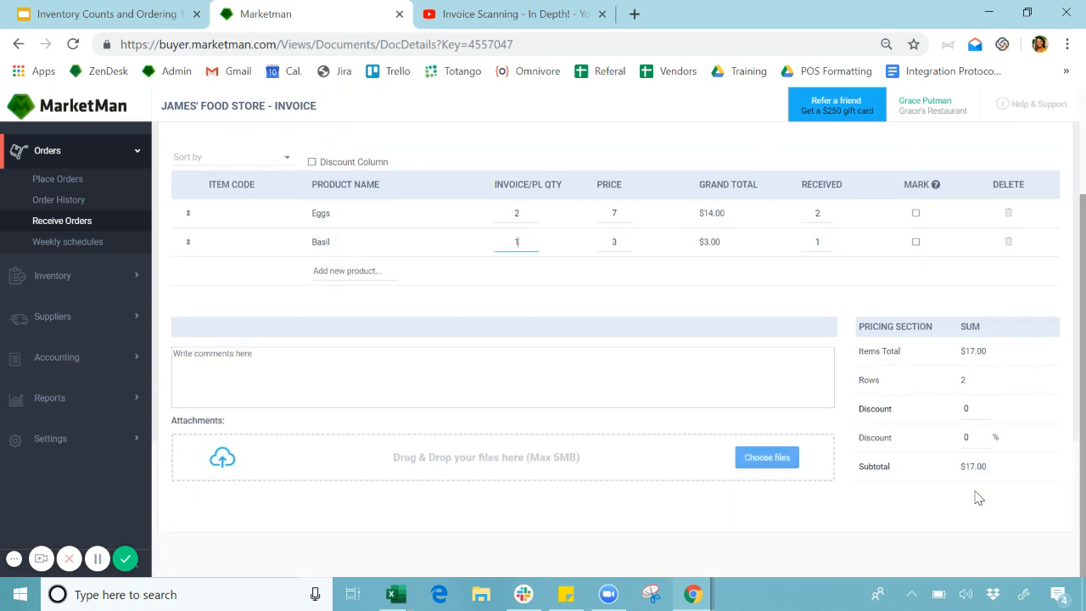
pyautogui.scroll(2, 311, 228)
pyautogui.click(224, 239)
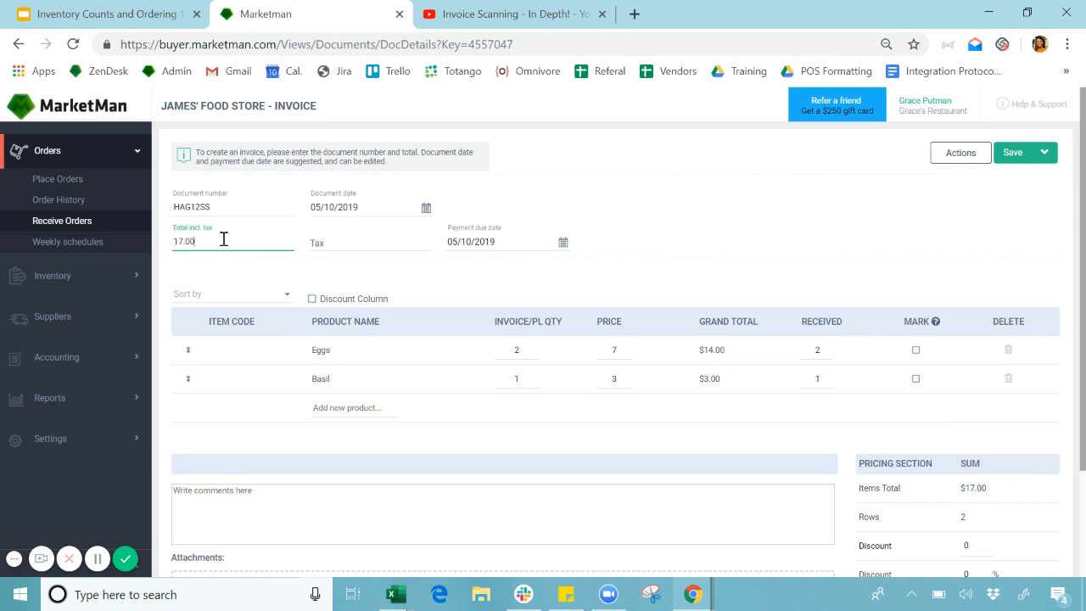
pyautogui.press('Tab')
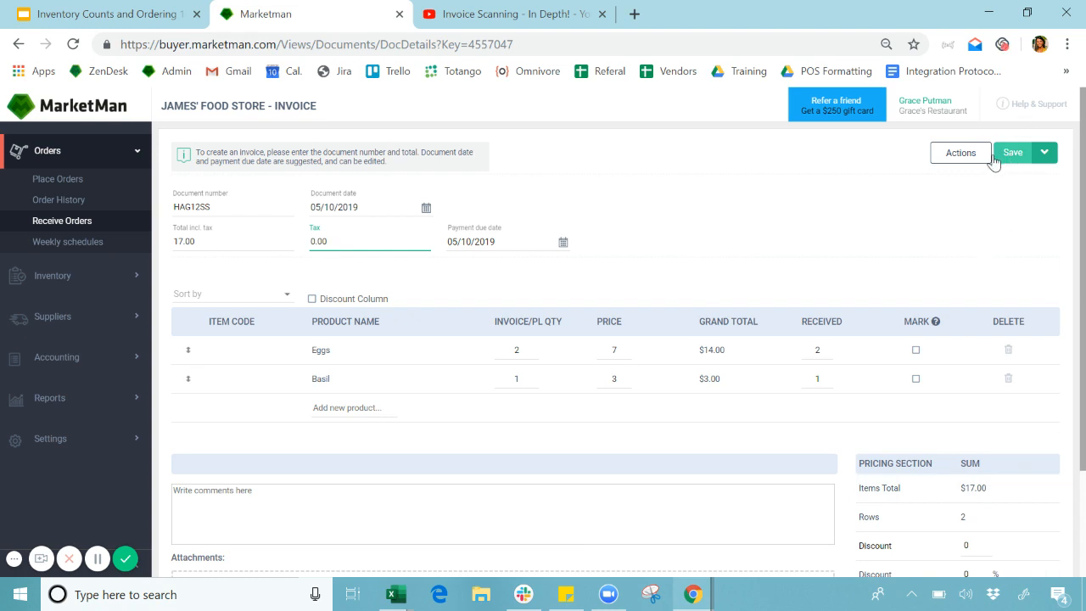
pyautogui.click(86, 233)
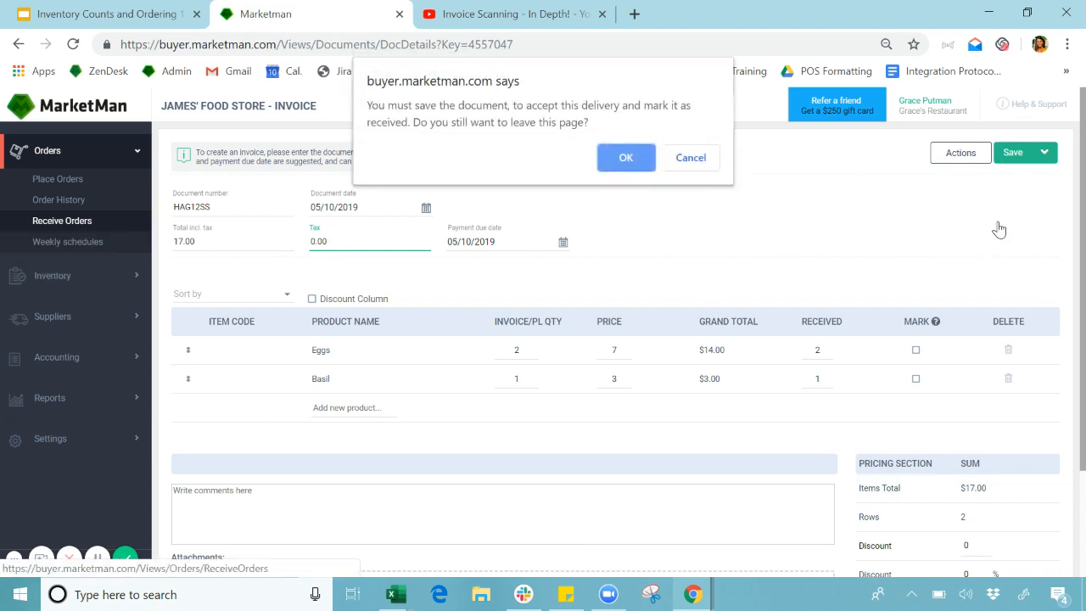
pyautogui.click(629, 156)
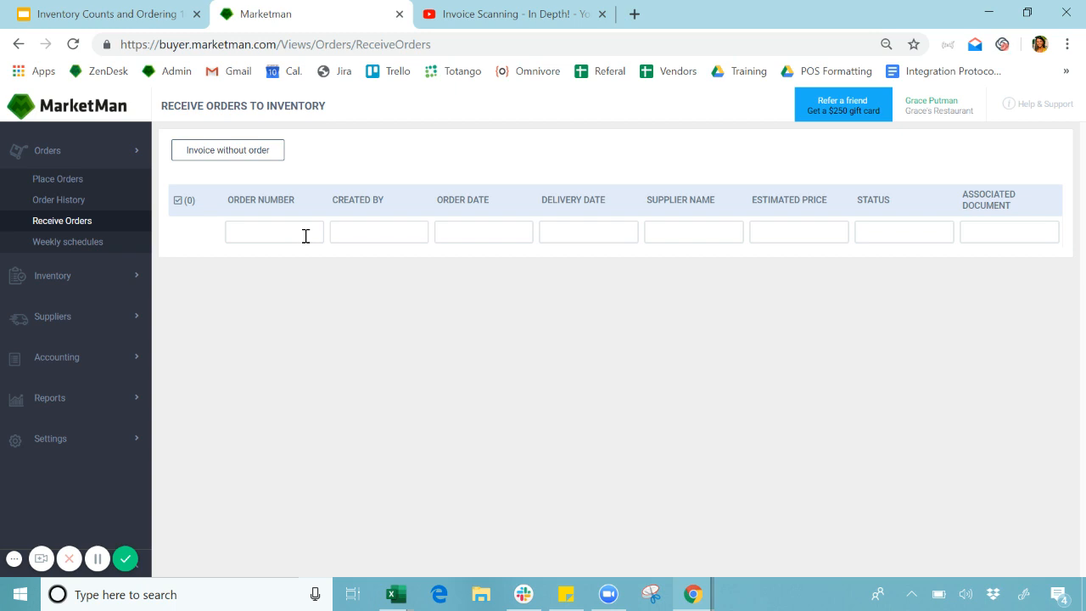
# Switch to YouTube and play the "Invoice Scanning - In Depth!" video in full screen.
pyautogui.click(469, 18)
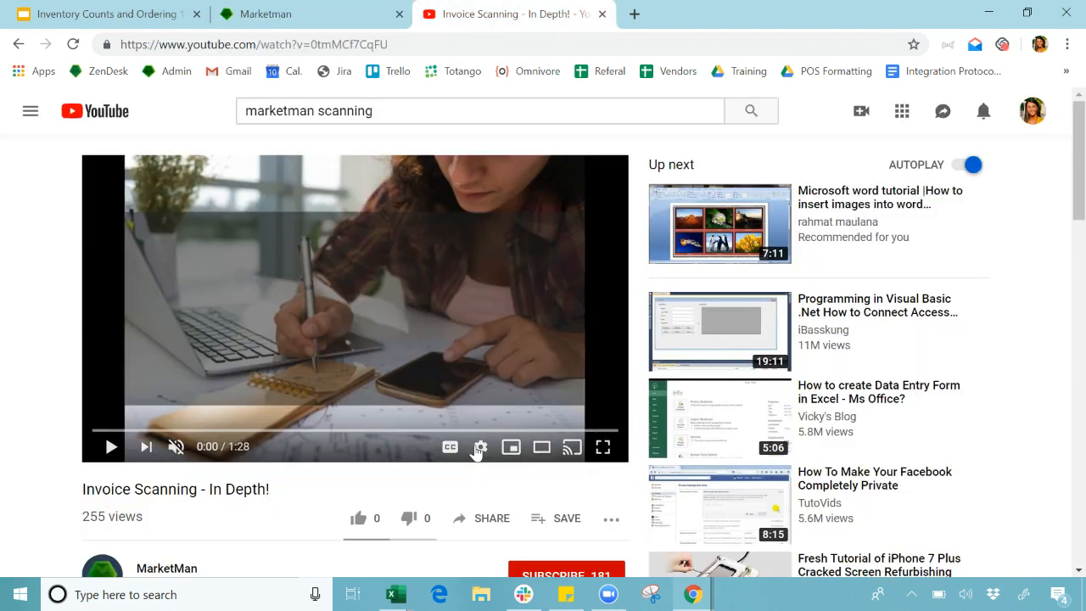
pyautogui.click(612, 457)
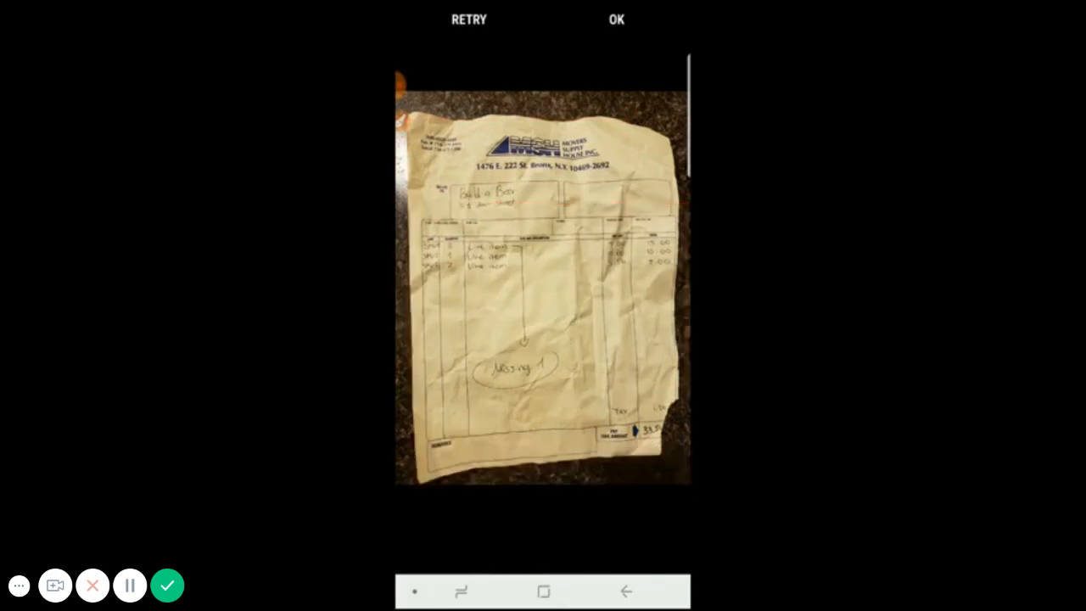
pyautogui.click(616, 20)
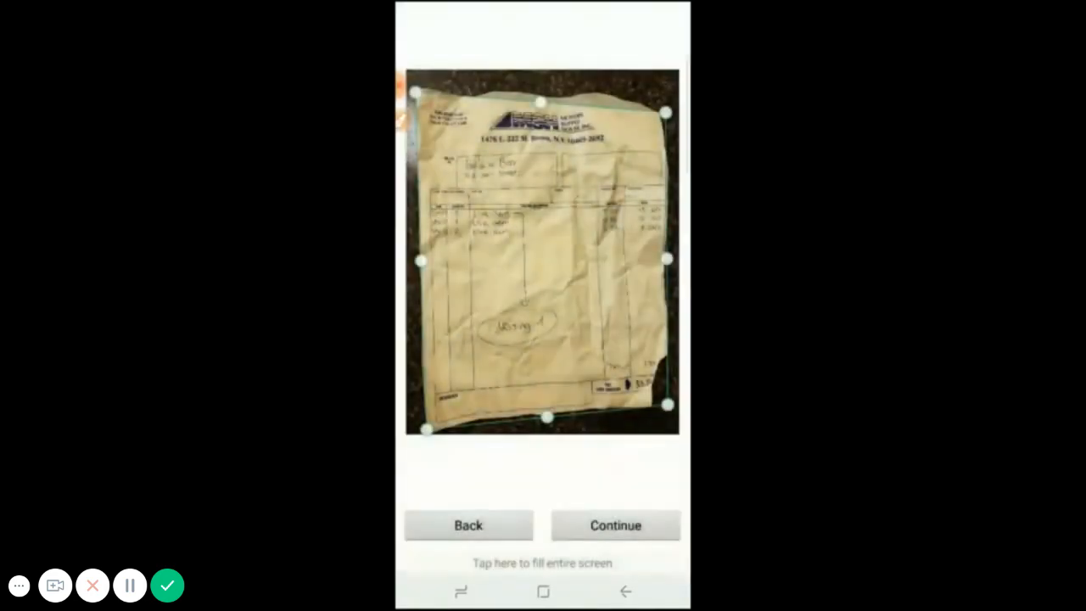
pyautogui.moveTo(666, 112); pyautogui.dragTo(668, 97)
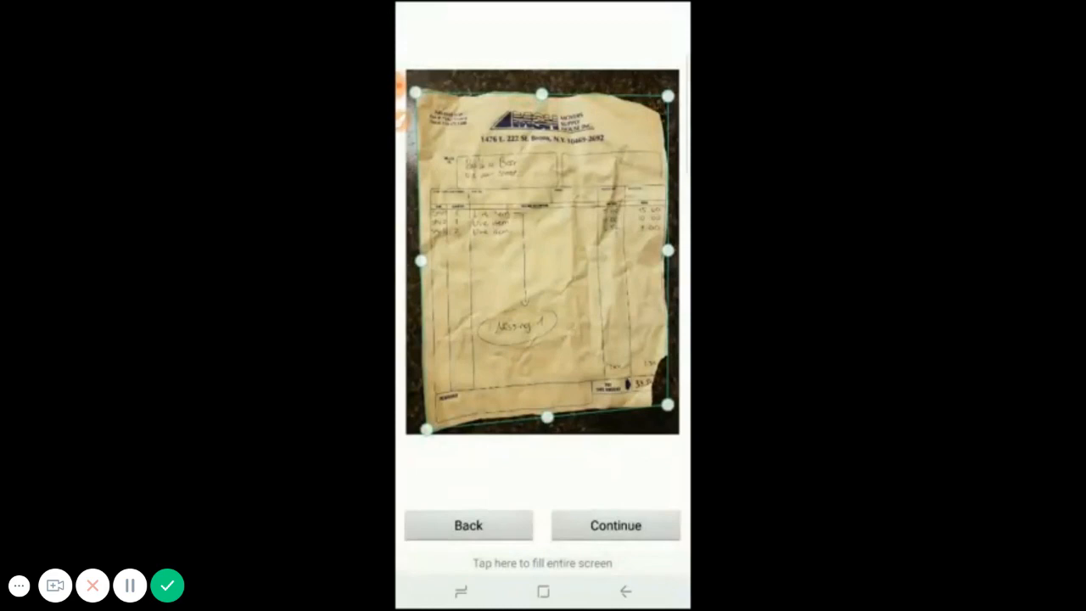
pyautogui.moveTo(427, 429); pyautogui.dragTo(427, 423)
pyautogui.click(616, 526)
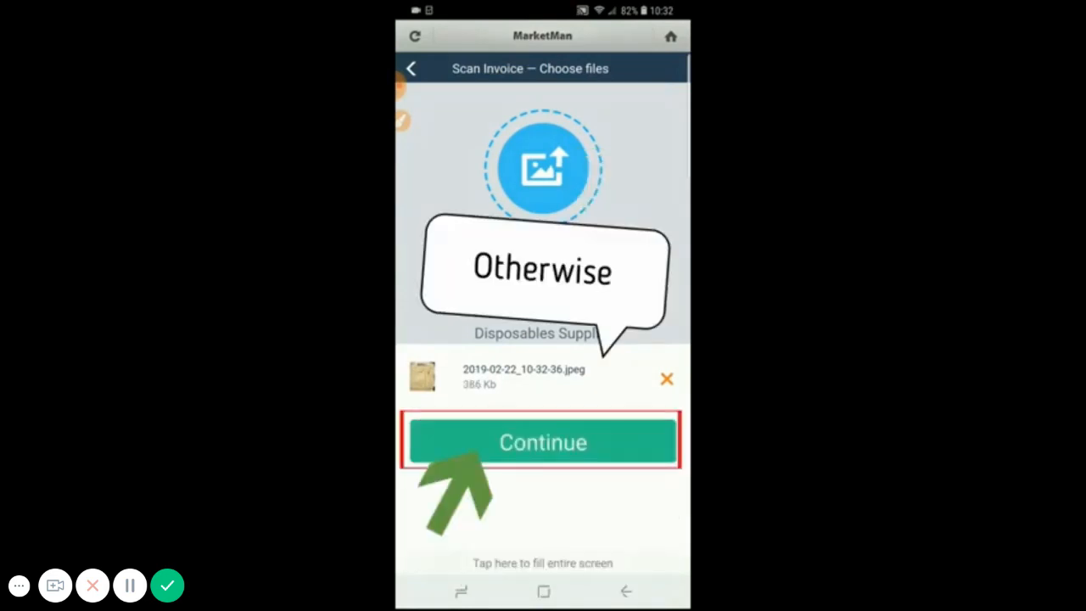
pyautogui.click(567, 444)
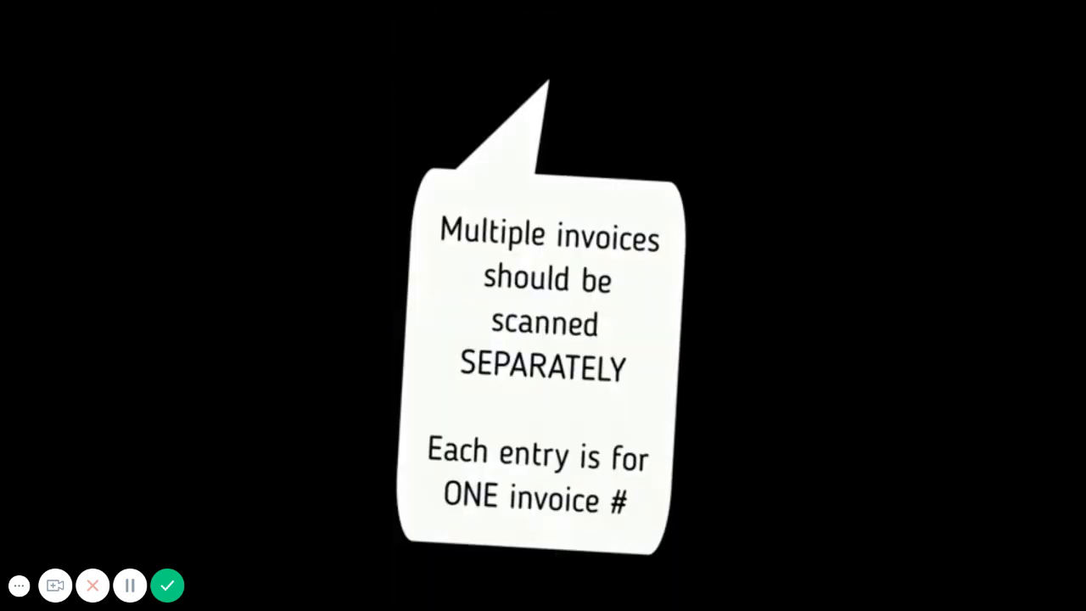
# Close the invoice scanning video and open the list of accounting invoices in MarketMan.
pyautogui.press('Escape')
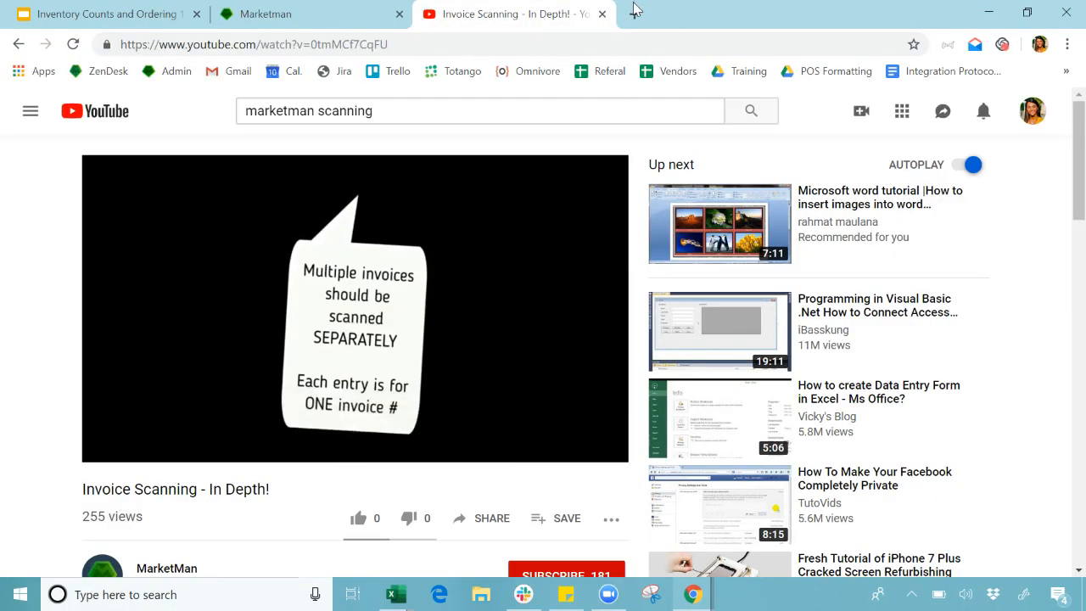
pyautogui.click(603, 15)
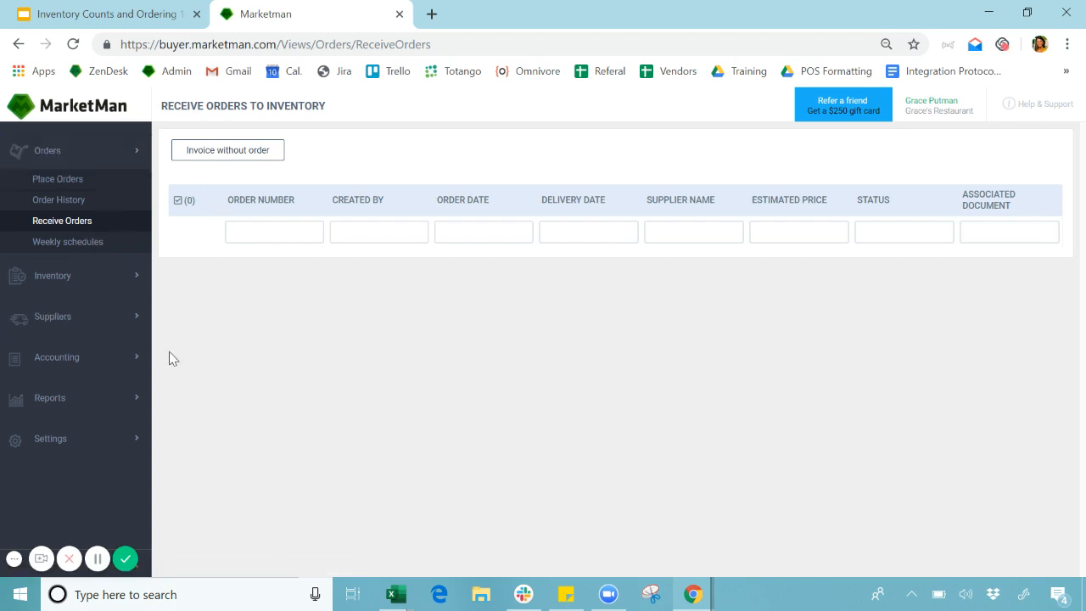
pyautogui.click(115, 363)
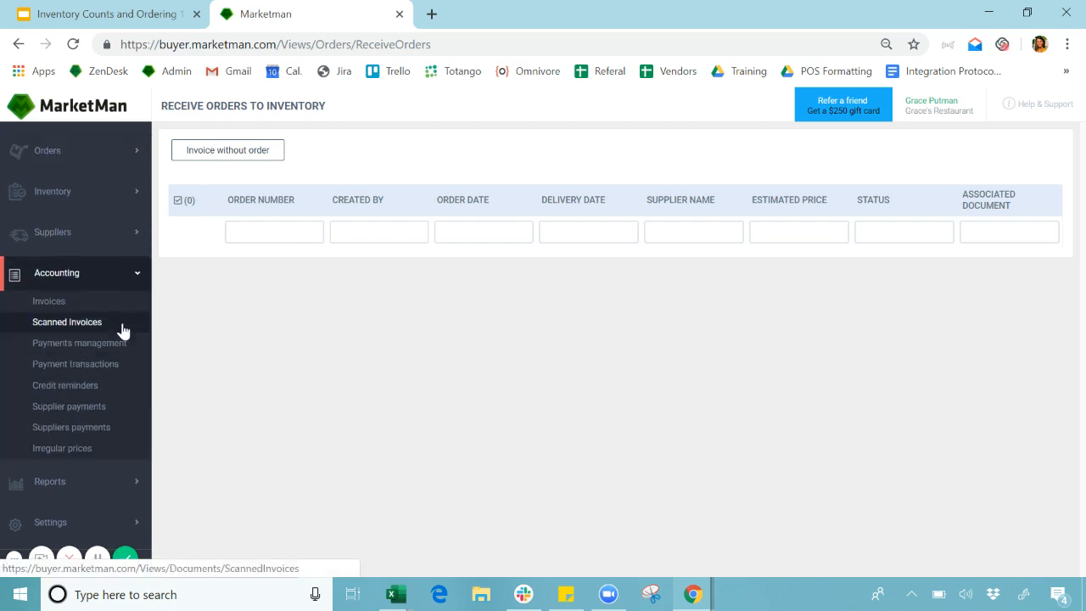
pyautogui.click(79, 309)
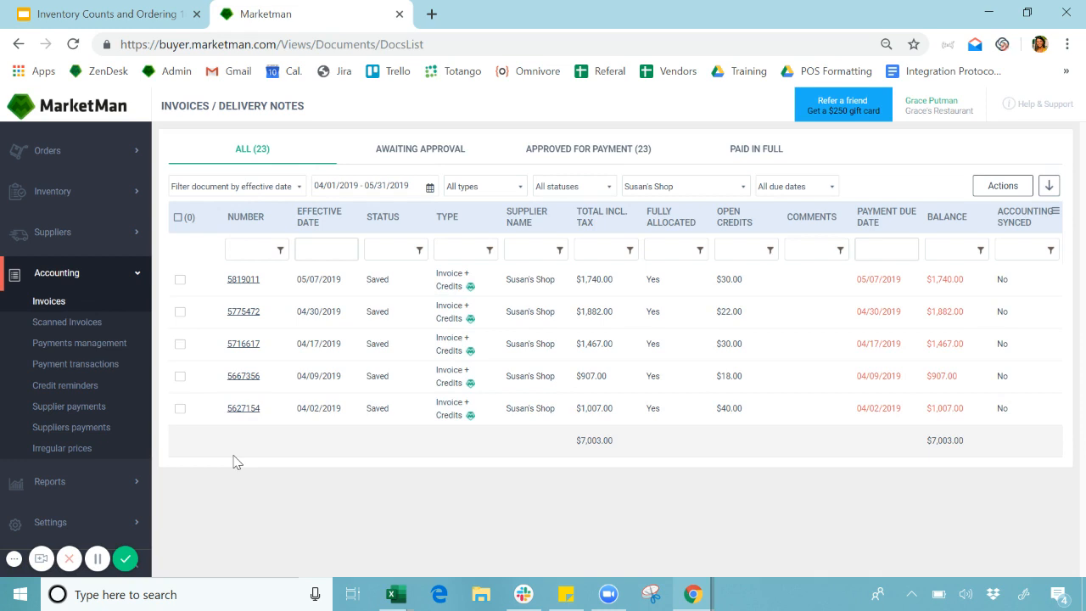
# Open the bill payment methods from the company settings and check the choices for adding a new one.
pyautogui.click(96, 287)
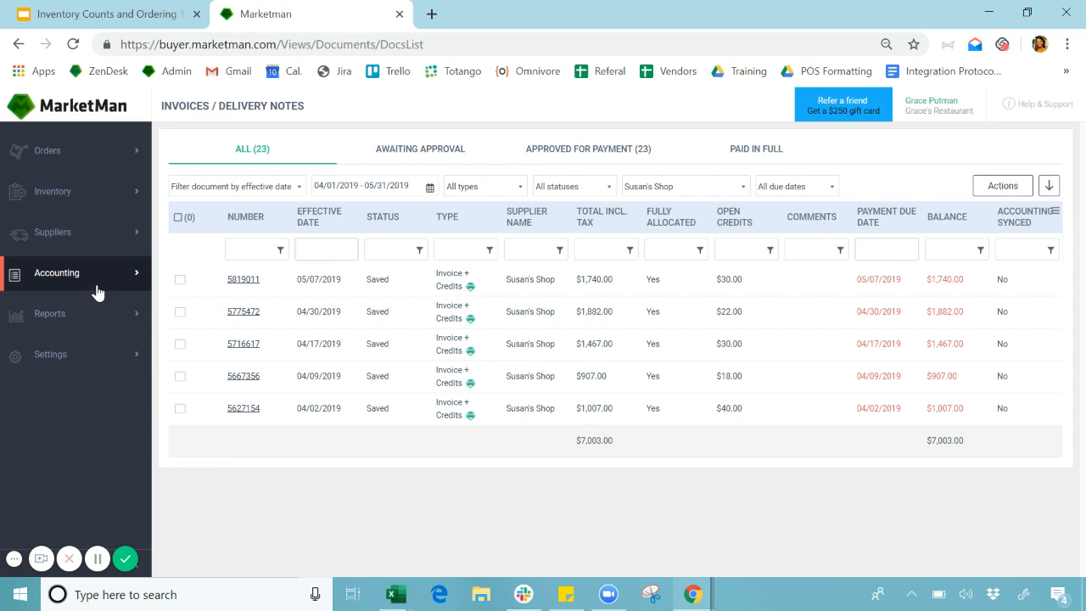
pyautogui.click(97, 274)
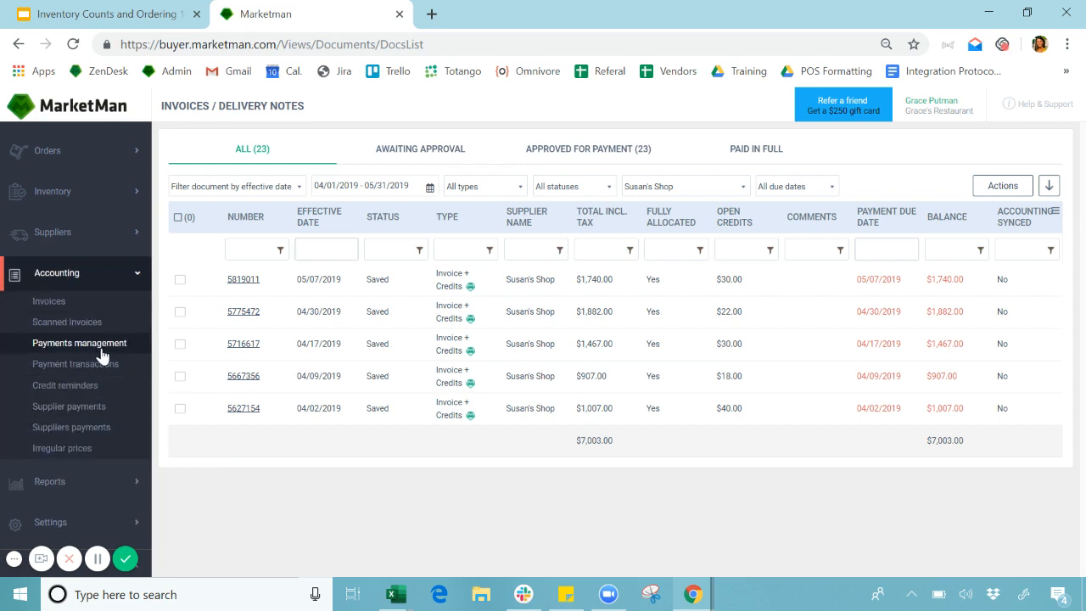
pyautogui.click(63, 281)
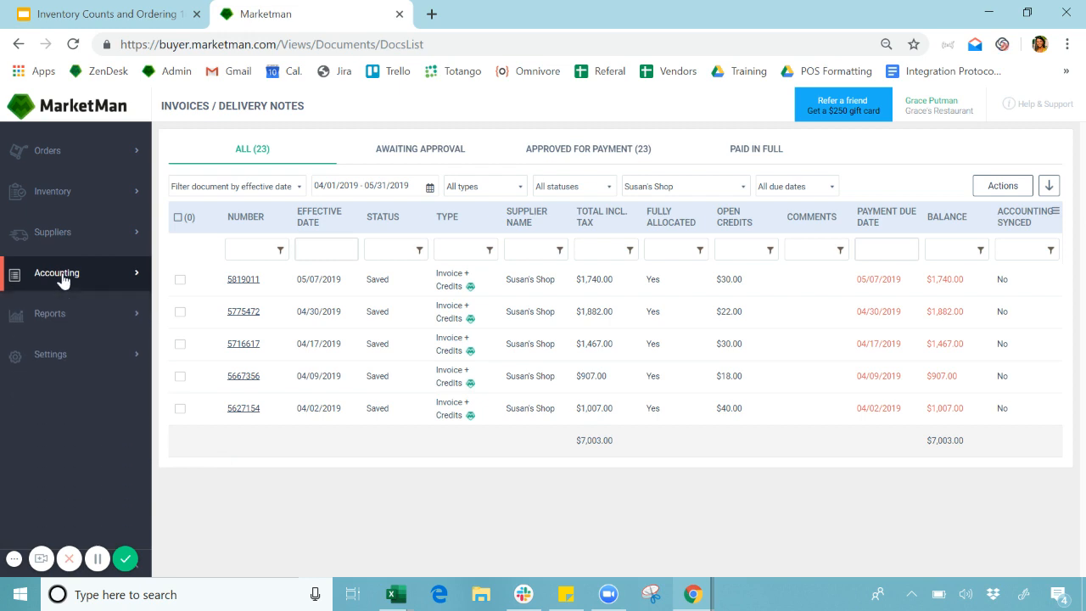
pyautogui.click(100, 348)
pyautogui.click(77, 384)
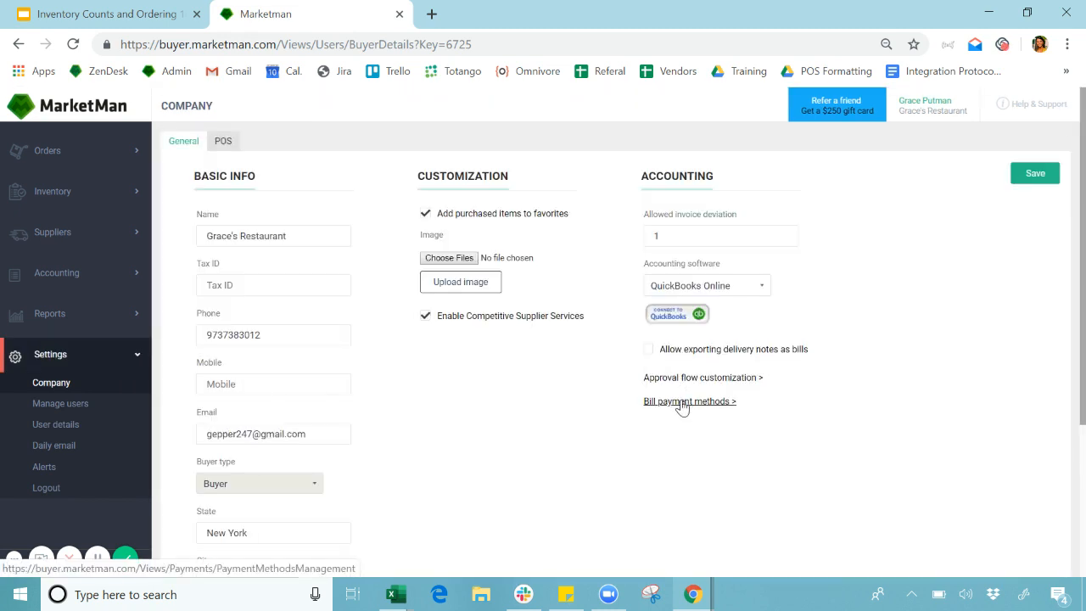
pyautogui.click(684, 404)
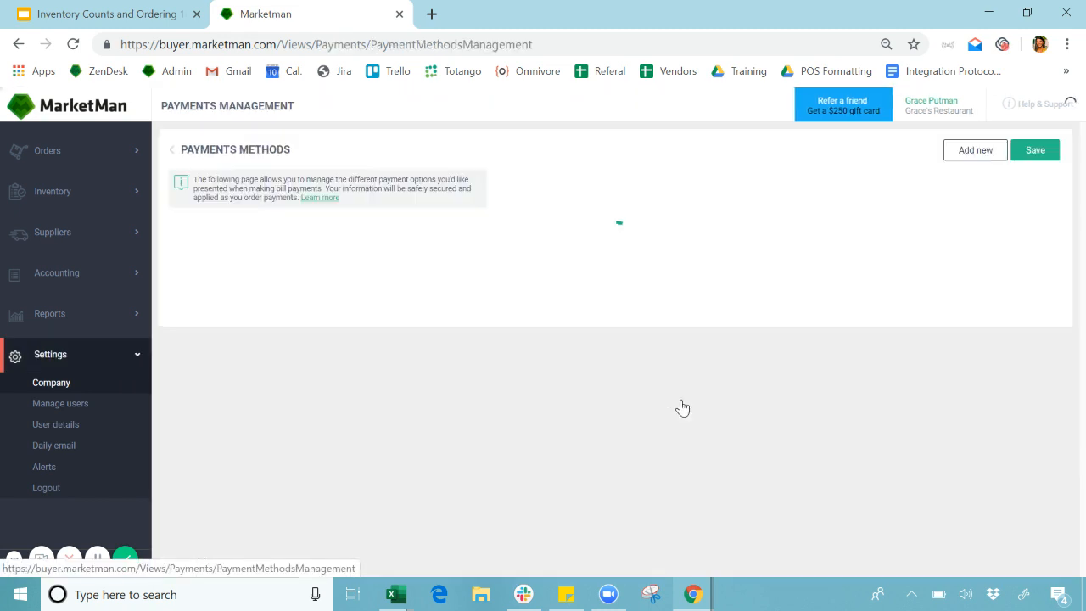
pyautogui.click(980, 156)
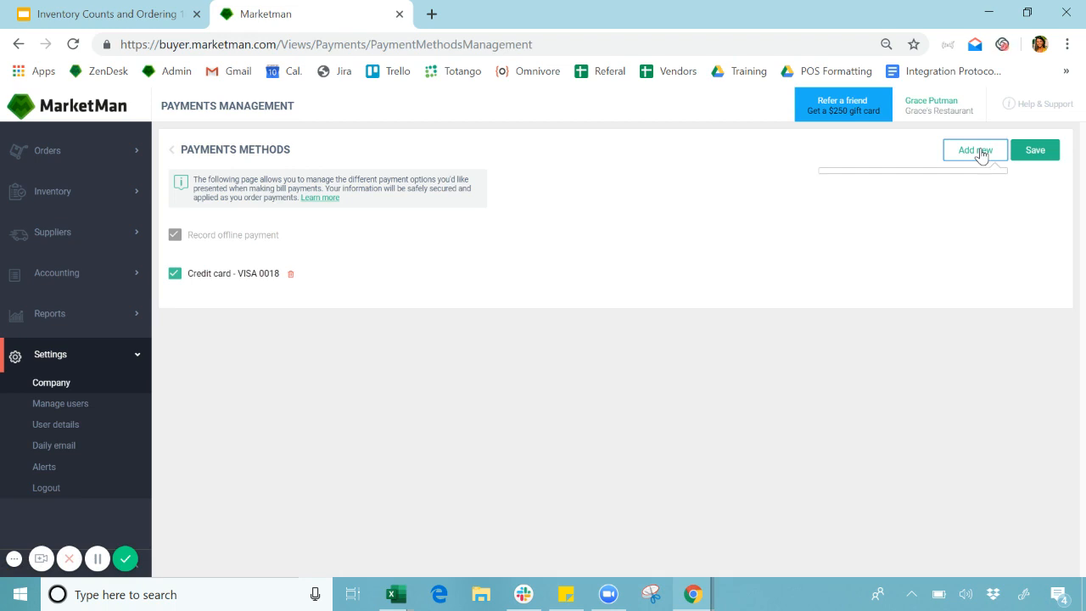
pyautogui.click(981, 156)
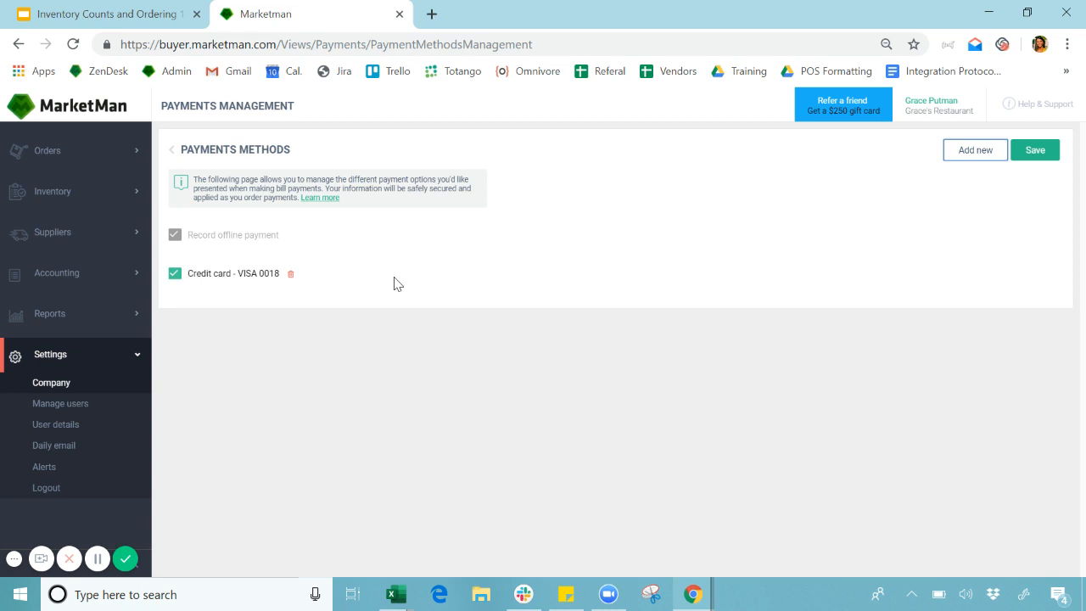
# Open the accounting payments management overview and review the open bills by supplier.
pyautogui.click(57, 357)
pyautogui.click(117, 286)
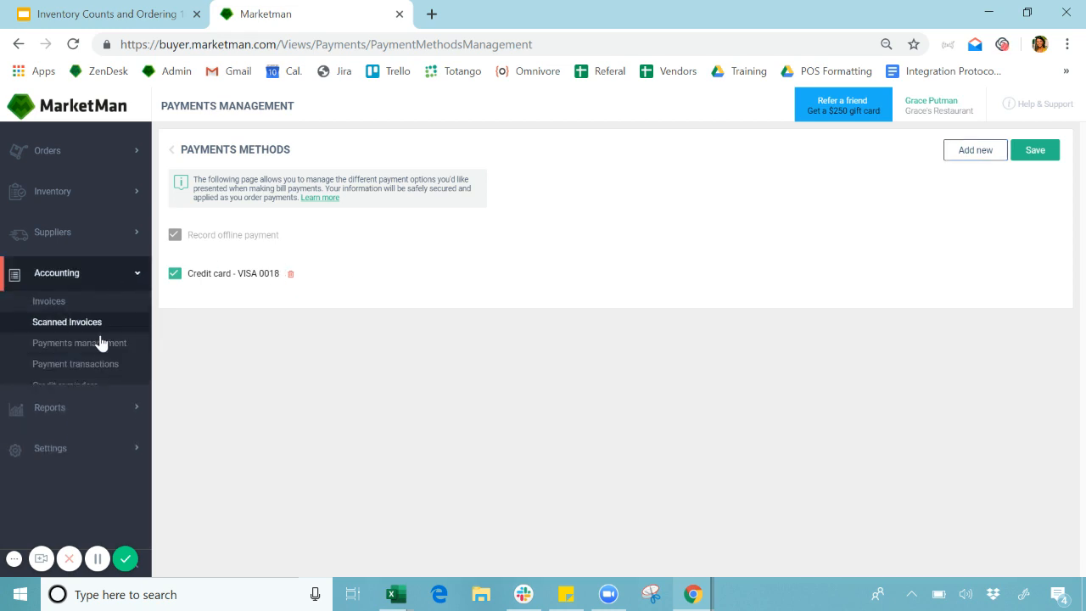
pyautogui.click(97, 348)
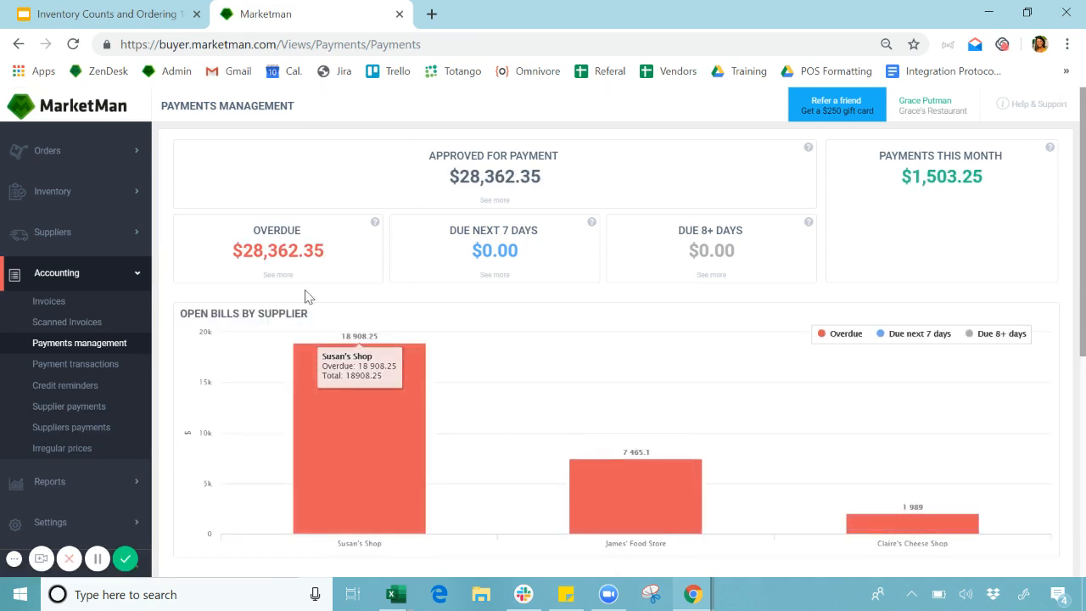
pyautogui.scroll(-1, 305, 305)
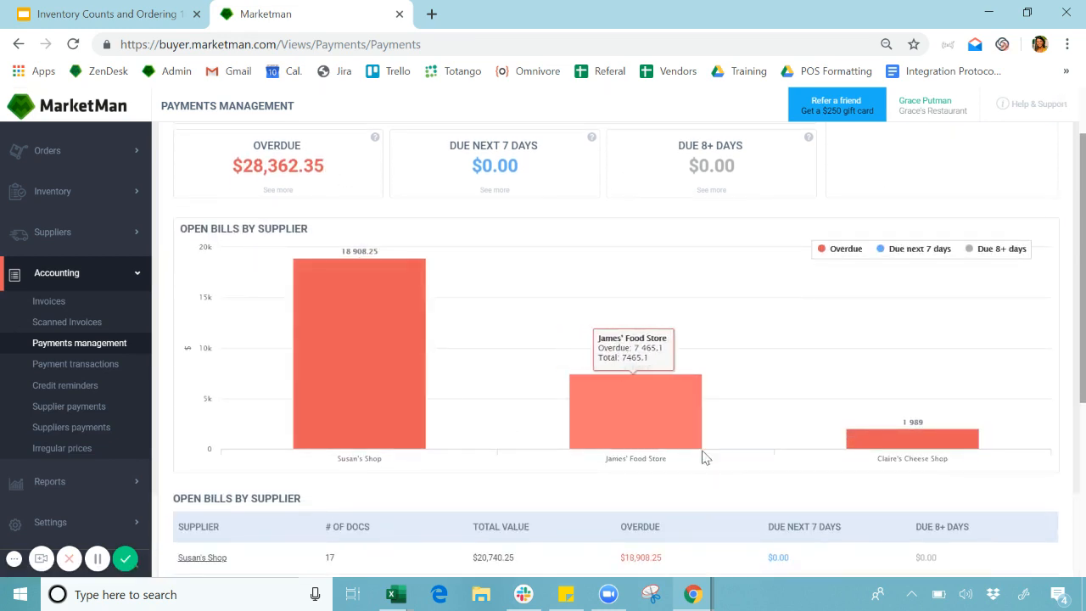
pyautogui.scroll(-1, 857, 463)
pyautogui.scroll(-3, 286, 413)
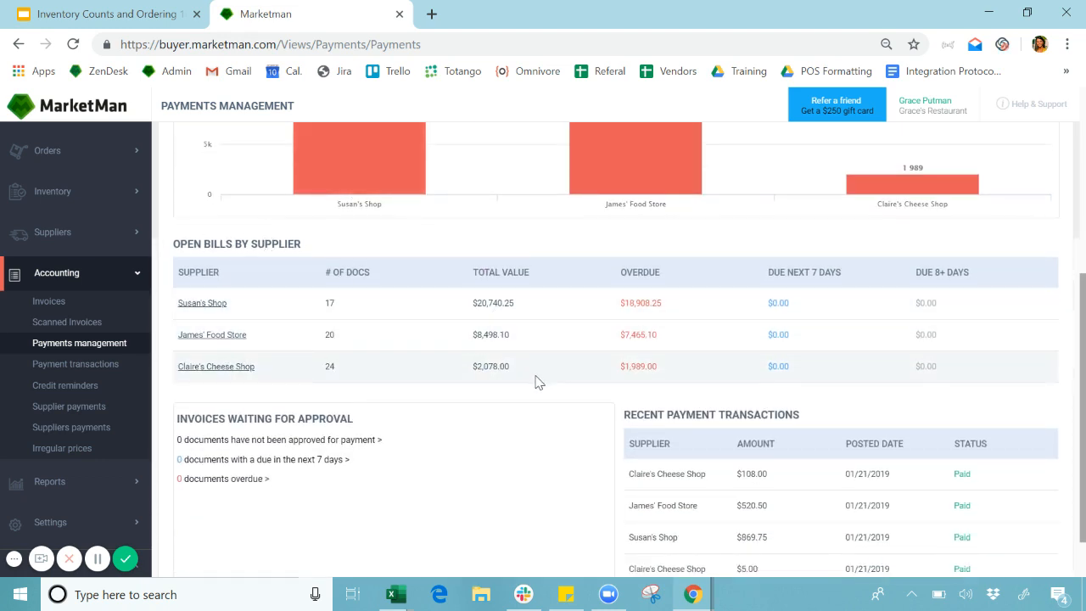
# Open Susan's Shop's invoice dated 05/07/2019, view the payment methods offered for paying it, and close the payment form without paying.
pyautogui.click(204, 304)
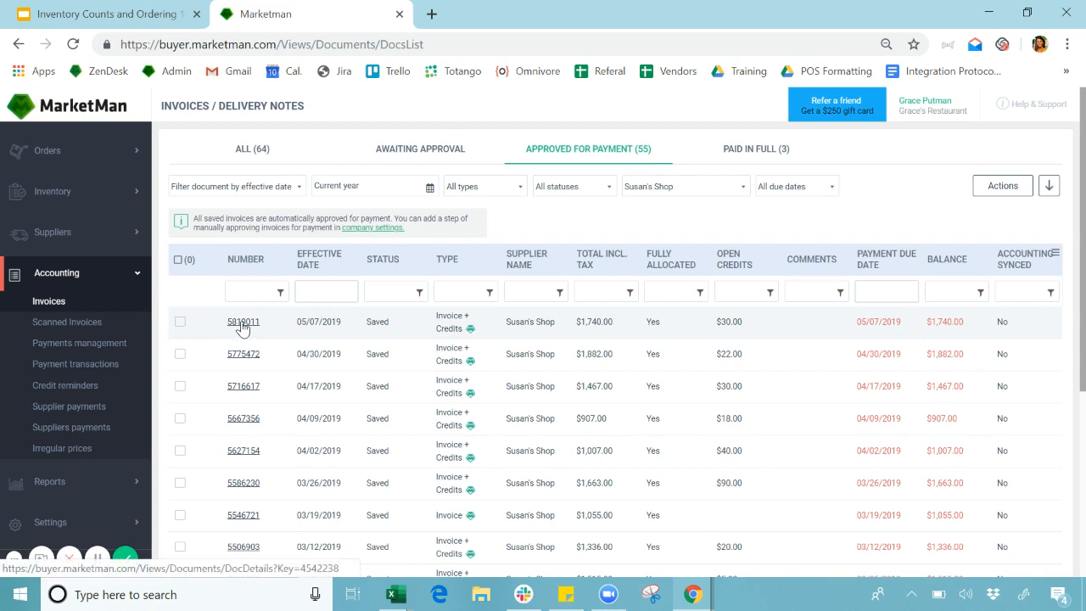
pyautogui.click(243, 323)
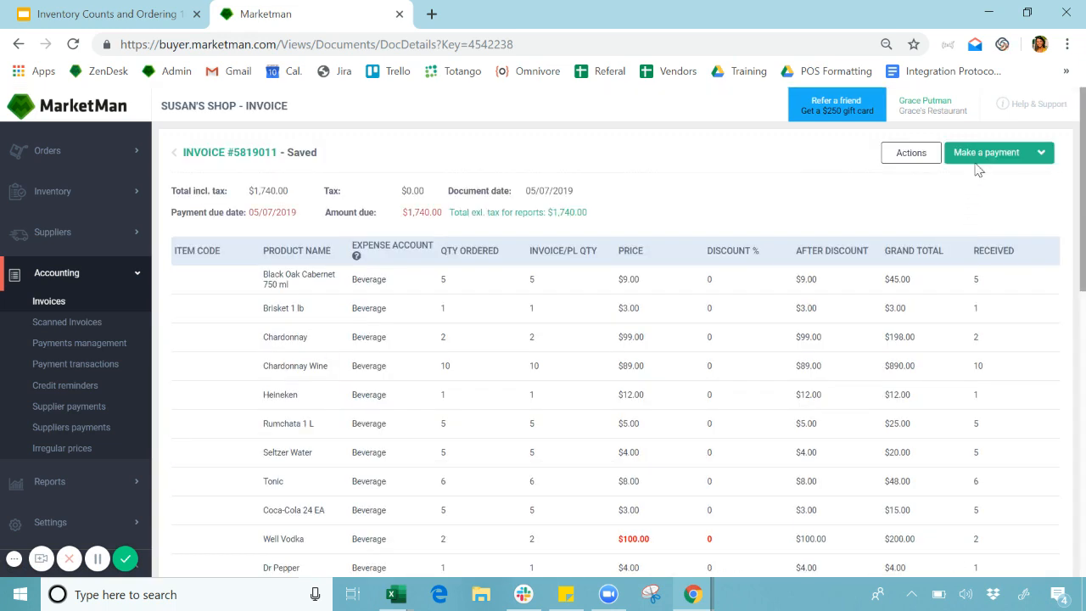
pyautogui.click(976, 159)
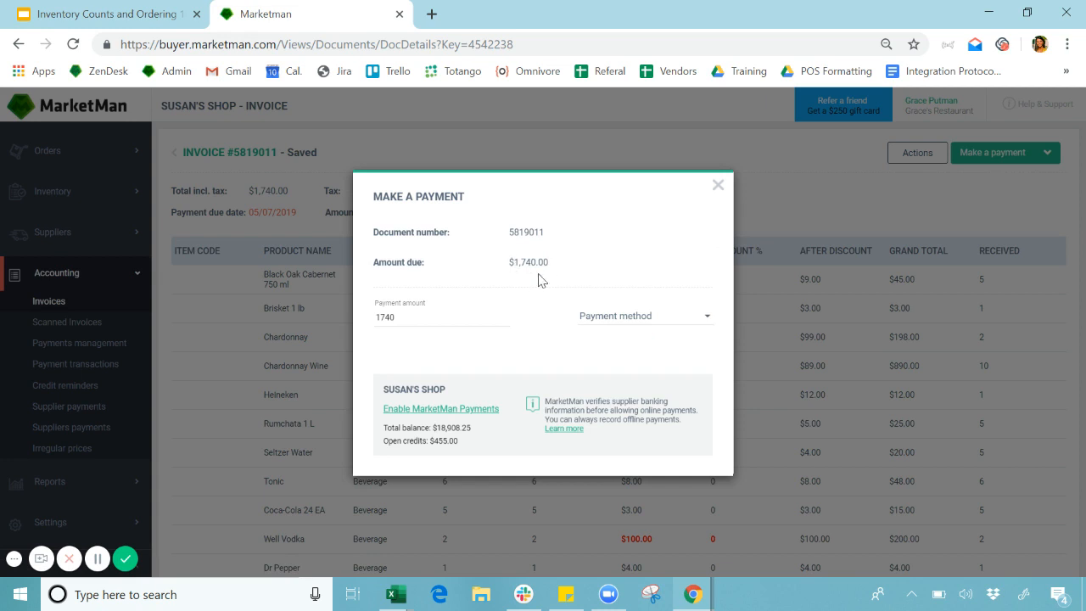
pyautogui.click(615, 316)
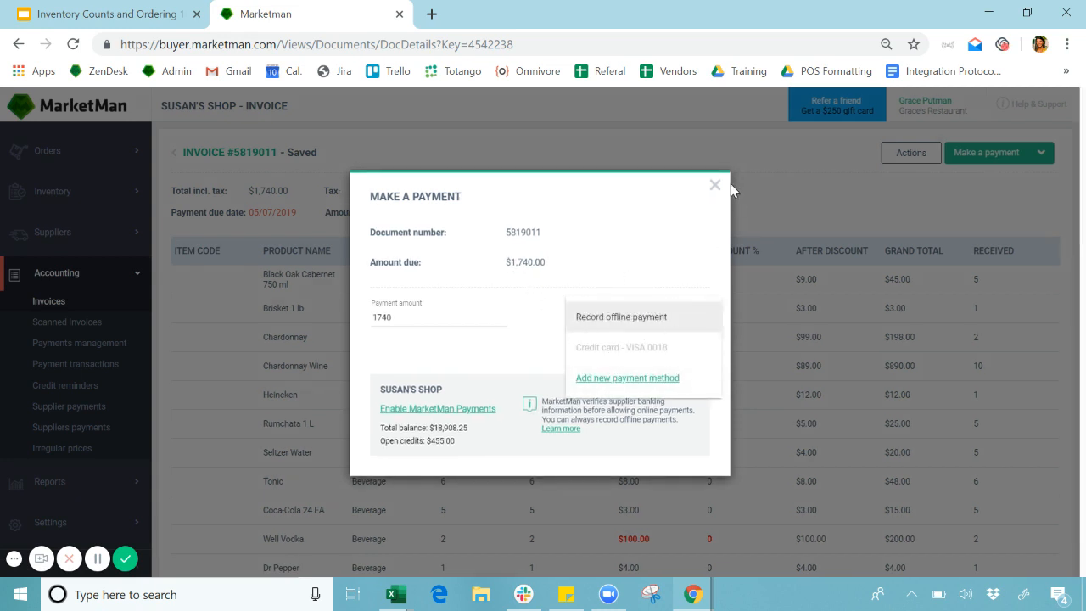
pyautogui.click(704, 209)
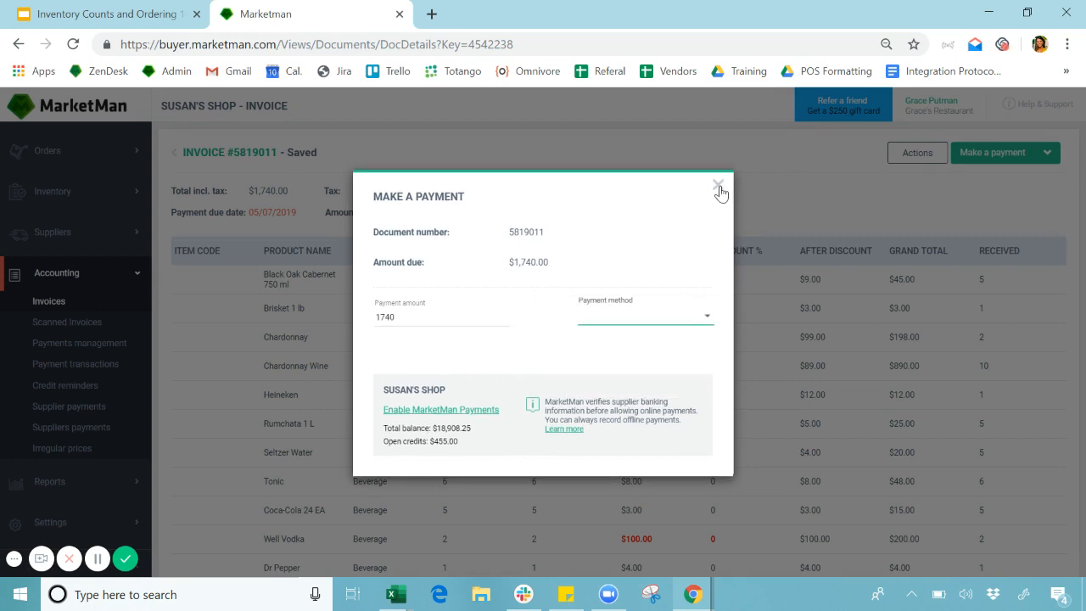
pyautogui.click(718, 188)
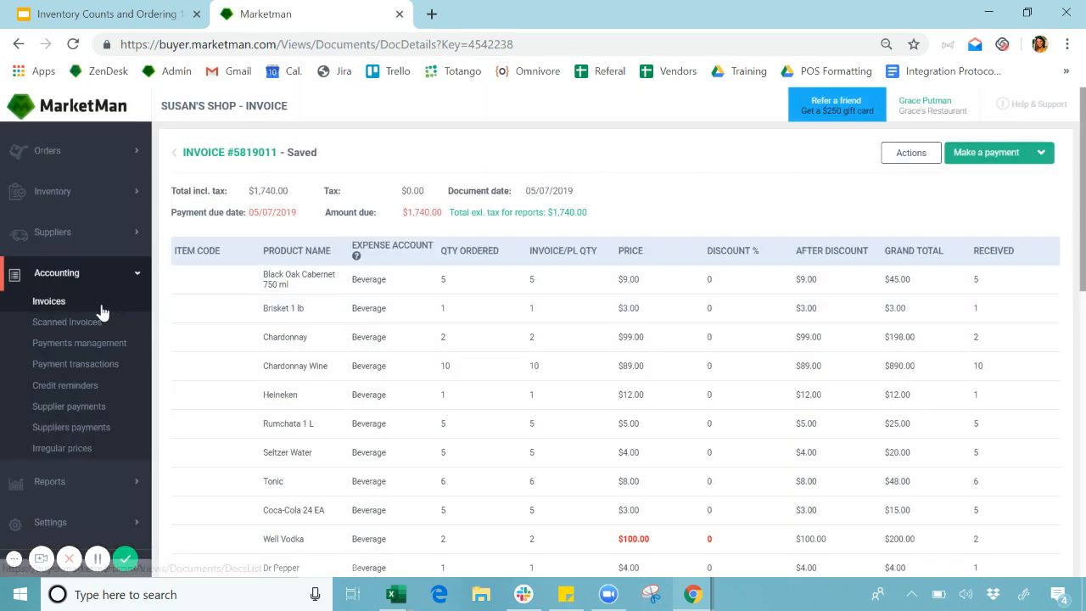
# Return to the accounting invoices list and filter it to the supplier Susan's Shop.
pyautogui.click(102, 310)
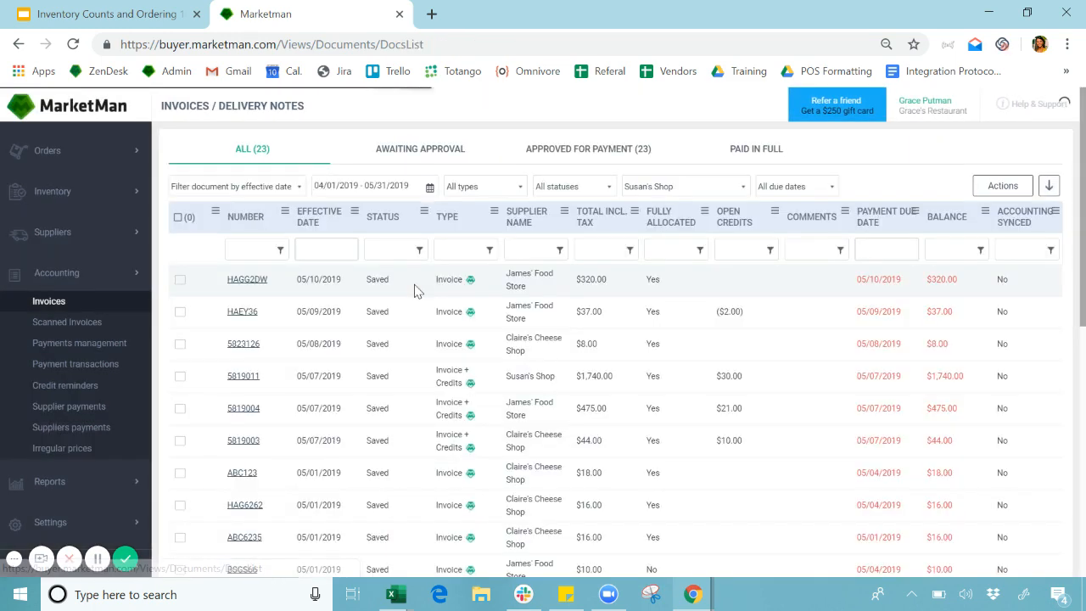
pyautogui.click(683, 193)
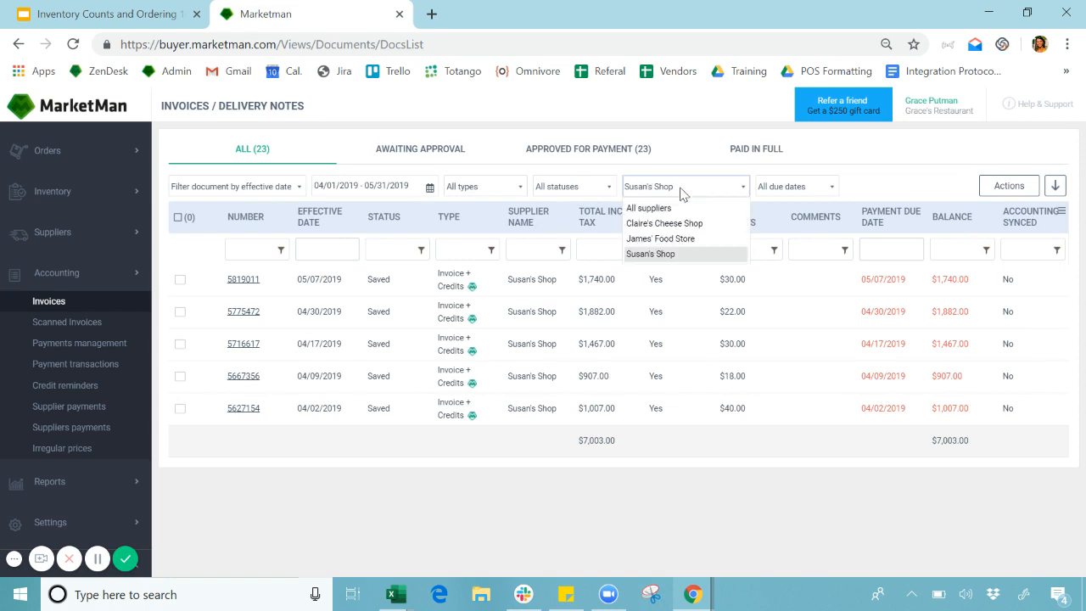
pyautogui.click(654, 256)
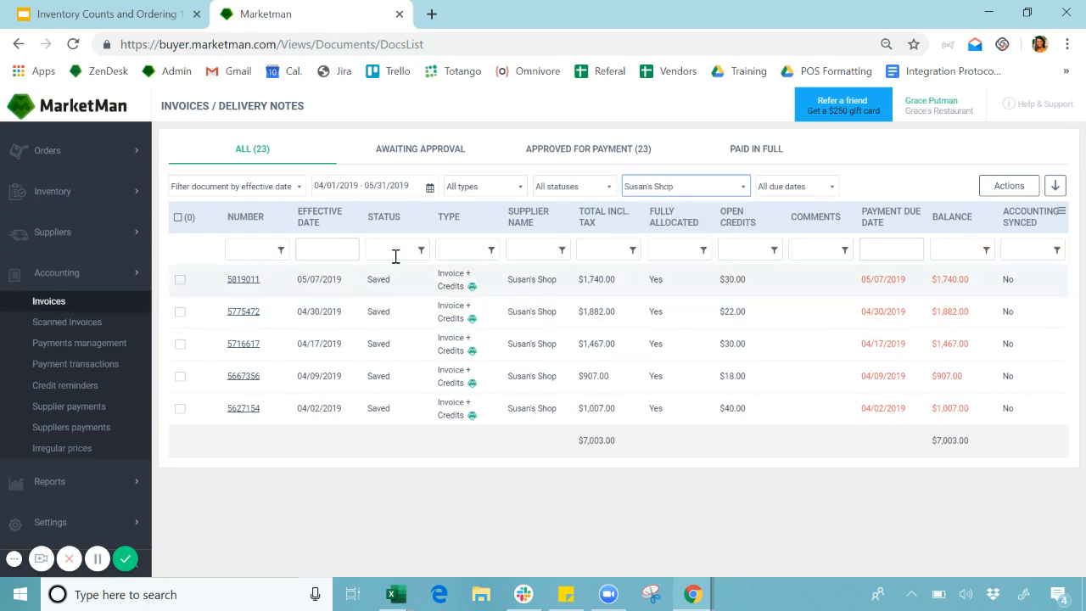
# Select all listed Susan's Shop invoices, view the payment methods for paying them together, and close the payment form without paying.
pyautogui.click(178, 219)
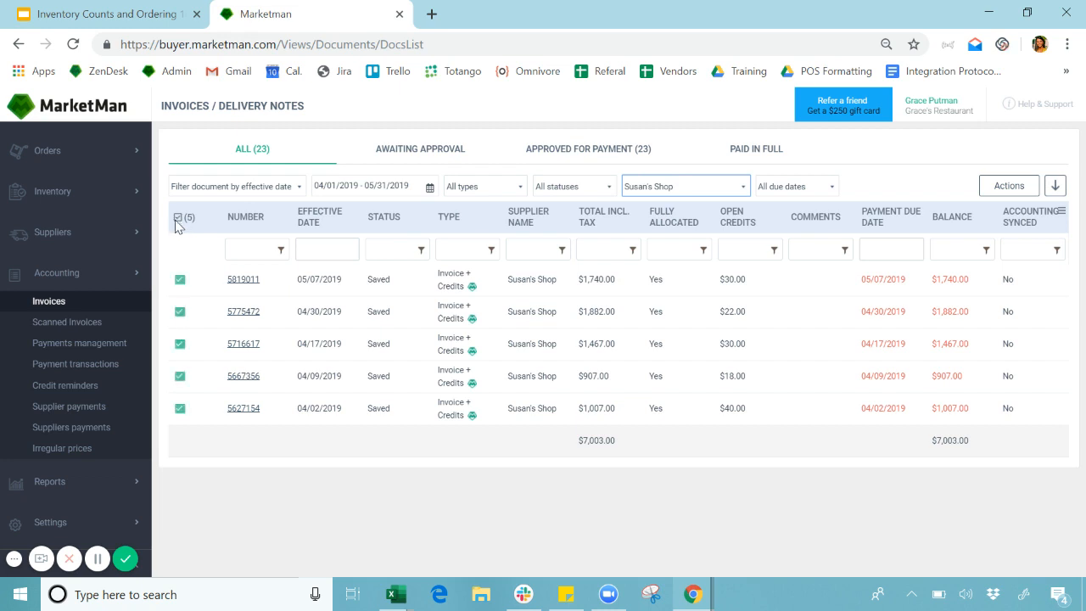
pyautogui.click(988, 189)
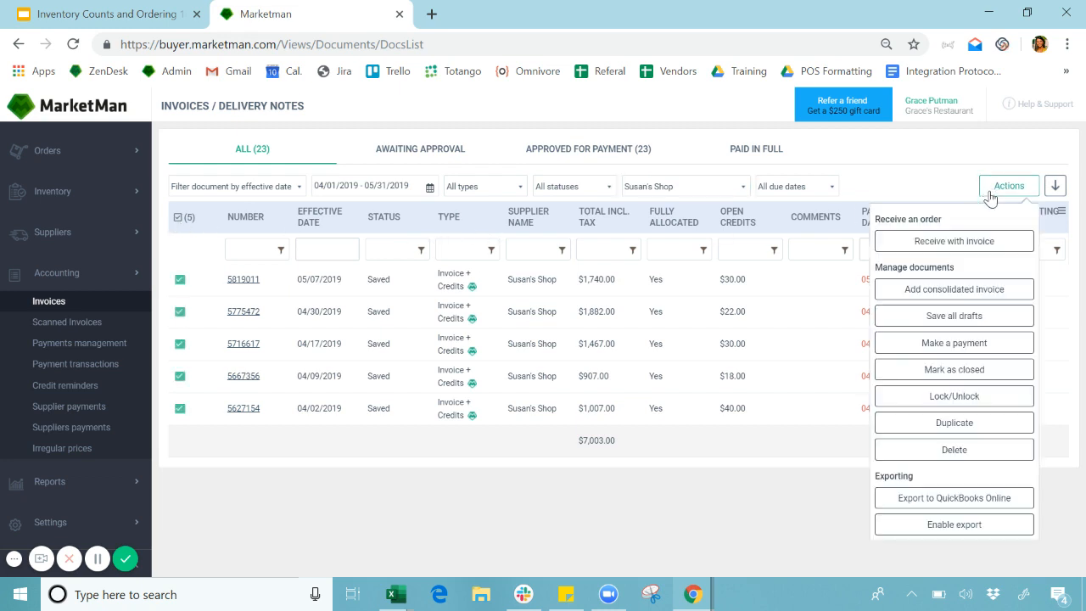
pyautogui.click(962, 344)
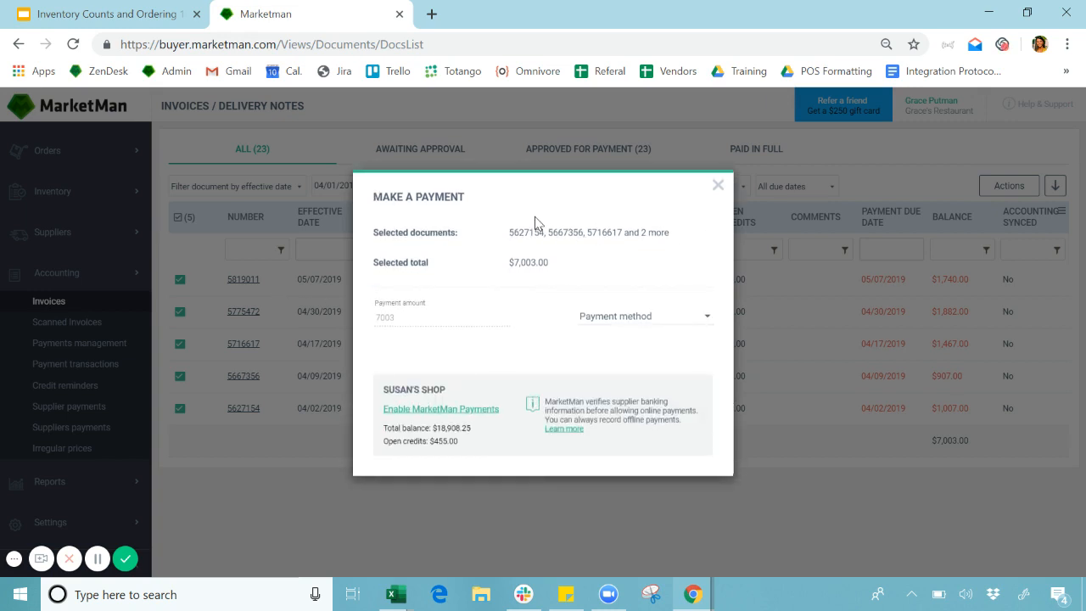
pyautogui.click(632, 318)
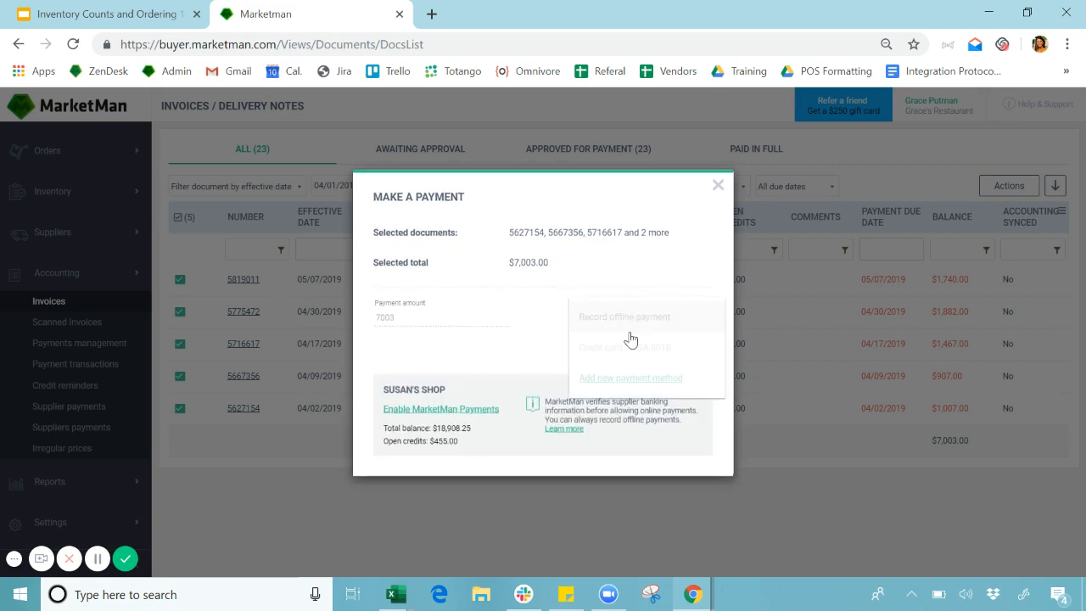
pyautogui.click(597, 278)
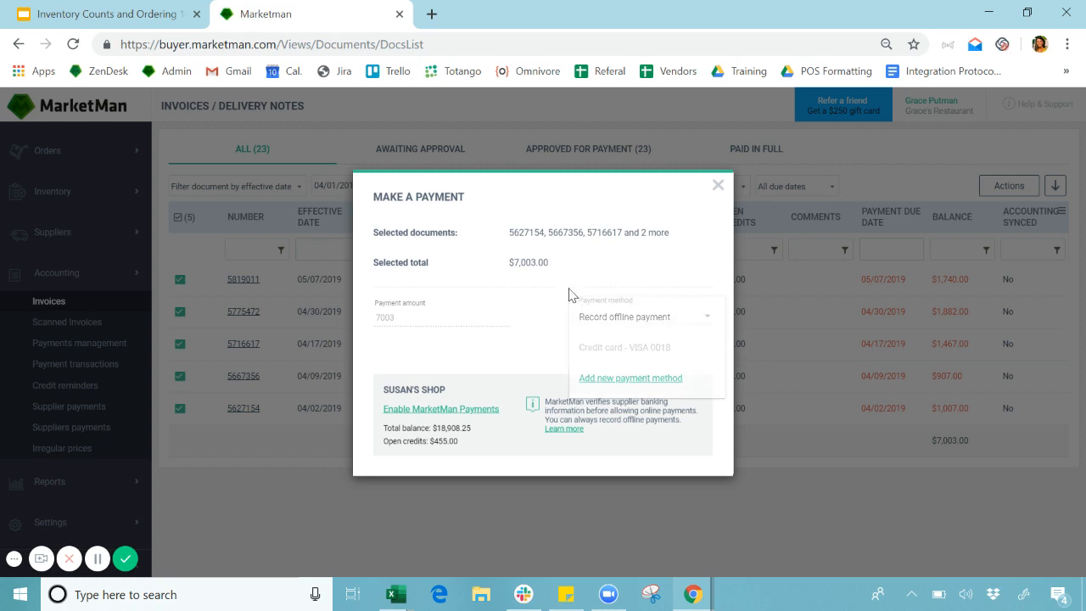
pyautogui.click(716, 187)
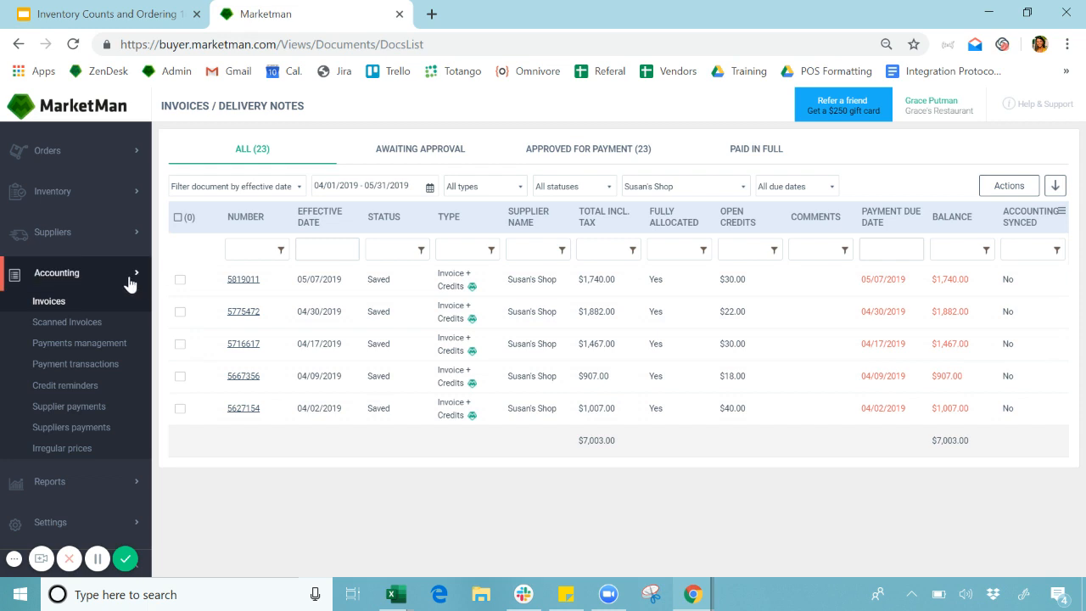
# Return to the dashboard, view the refer-a-friend gift card offer, and close it.
pyautogui.click(119, 276)
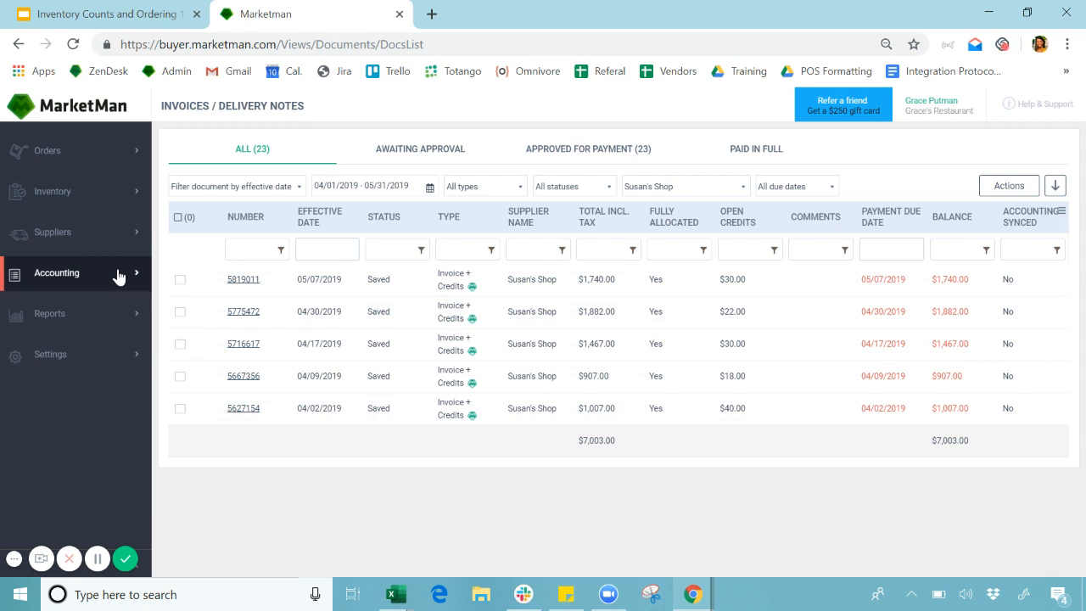
pyautogui.click(100, 105)
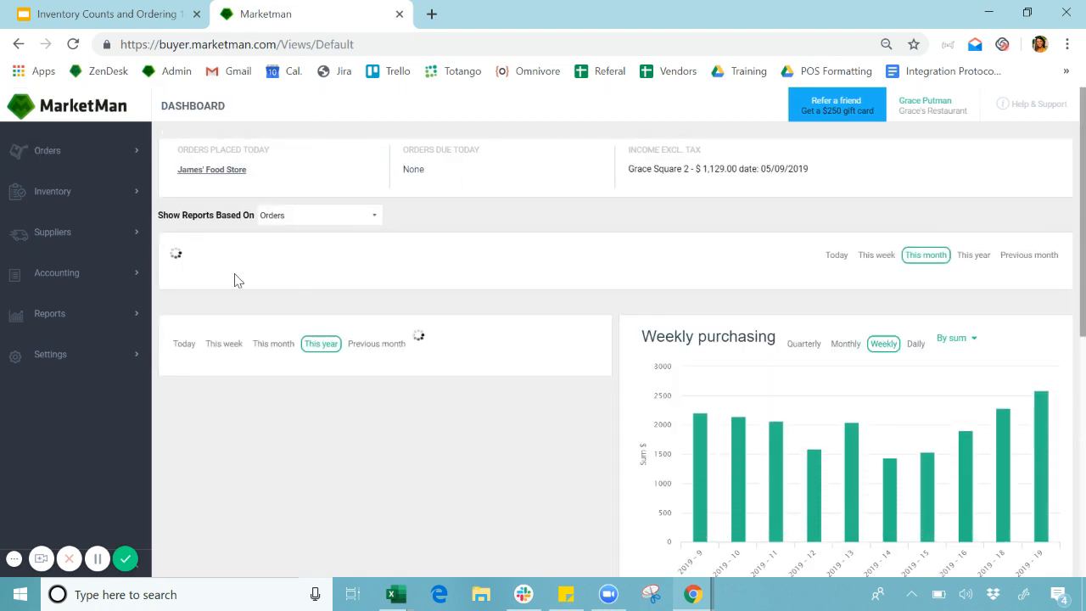
pyautogui.click(828, 103)
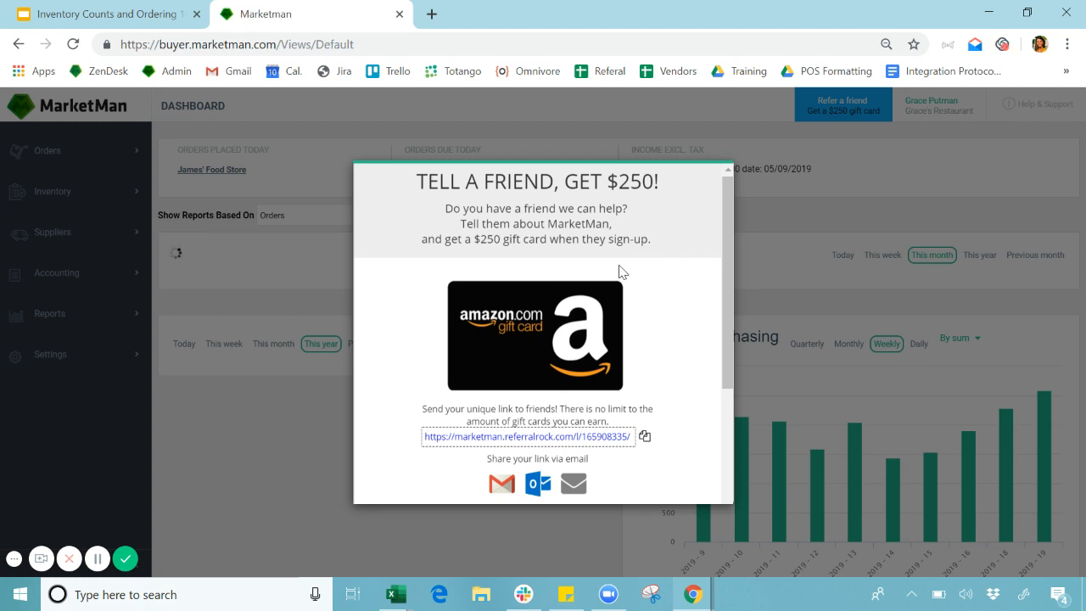
pyautogui.click(771, 213)
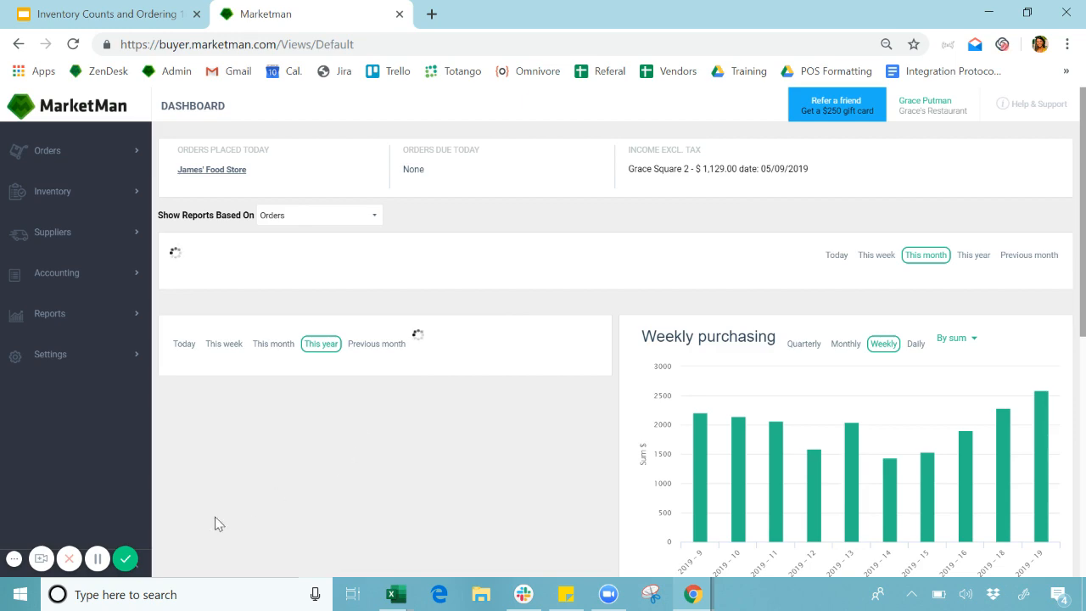